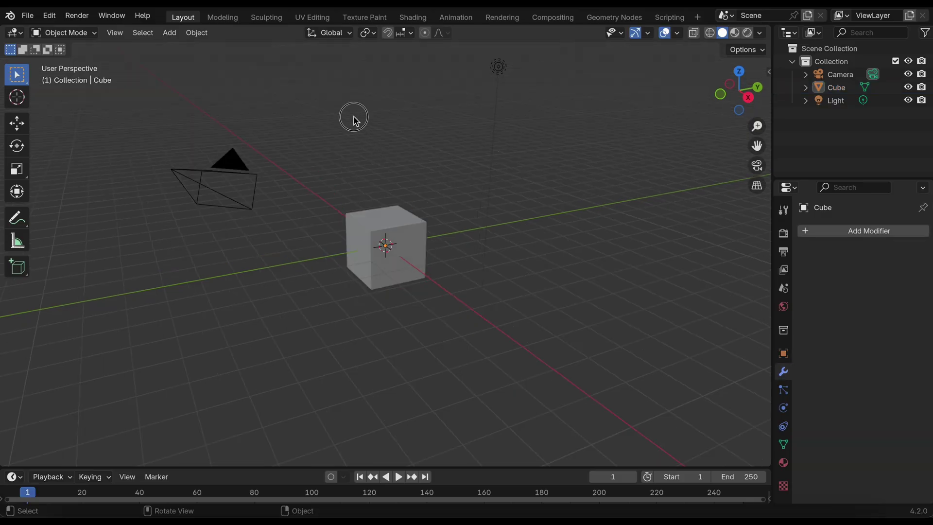
Box-select the default Cube and Light together in the 3D viewport
left_click_drag(354, 119, 569, 317)
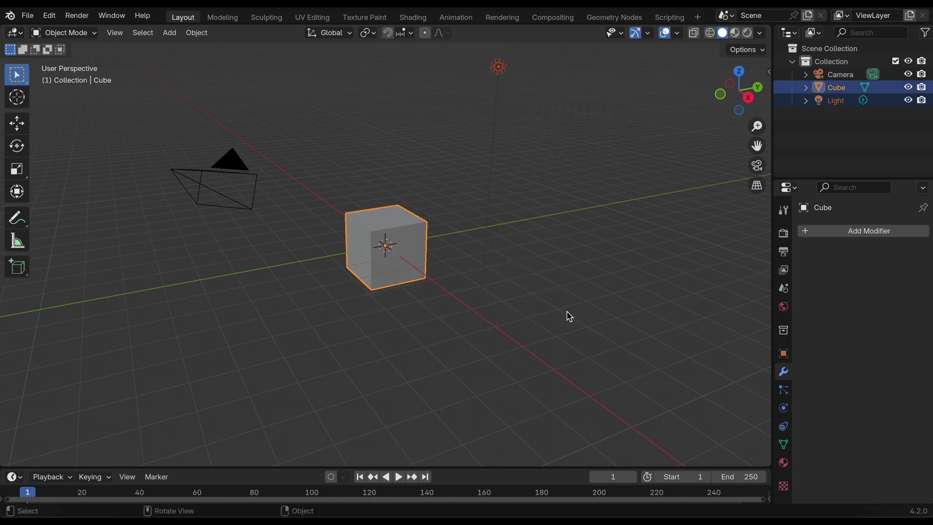
Delete the cube and light and add a UV Sphere at the origin
key("x")
left_click(569, 316)
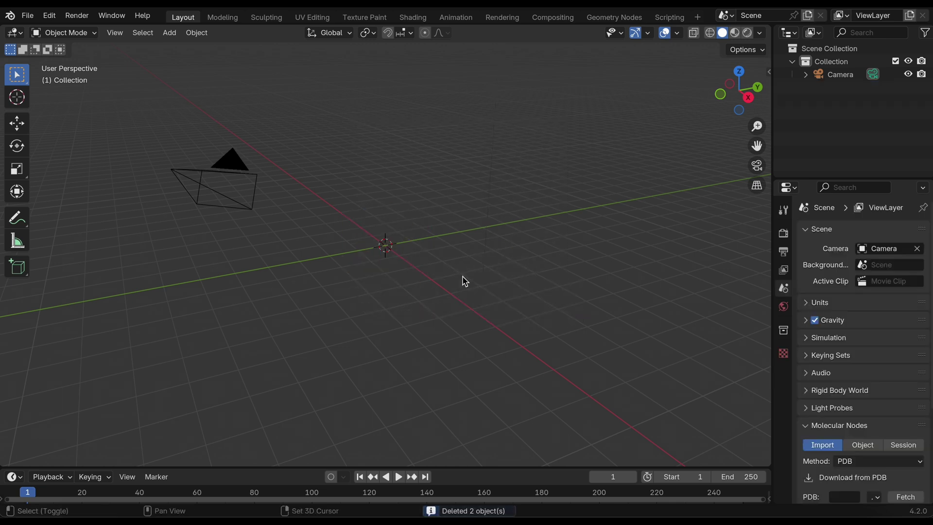
key("shift+a")
mouse_move(459, 267)
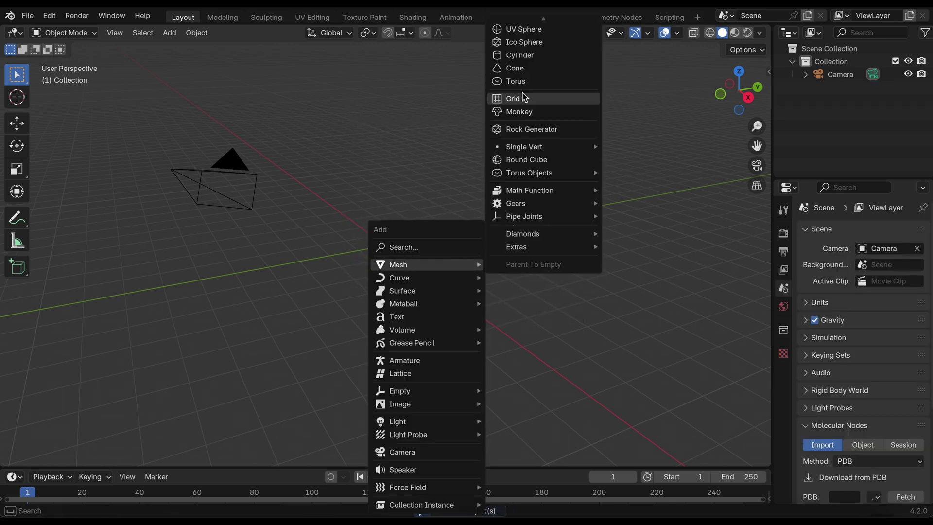
left_click(517, 29)
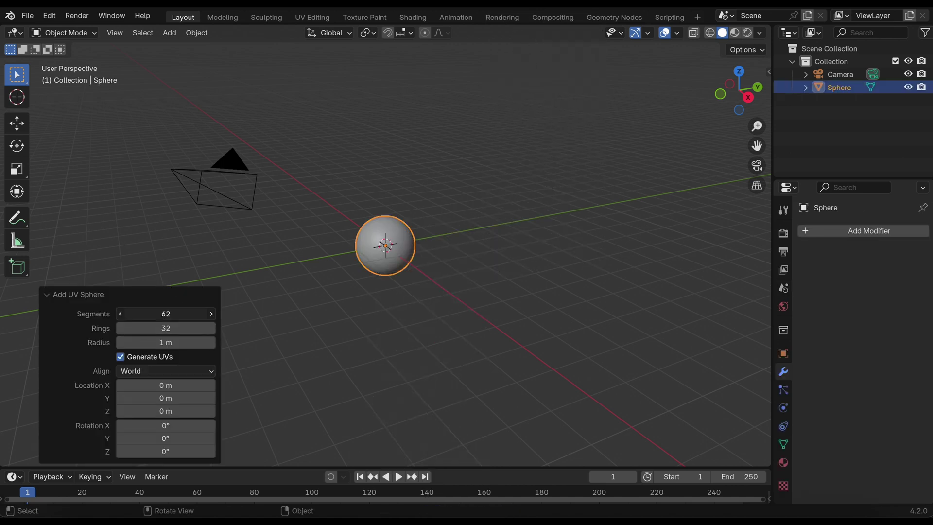
Set the UV Sphere to 64 segments and 32 rings, then zoom in
left_click_drag(157, 313, 159, 313)
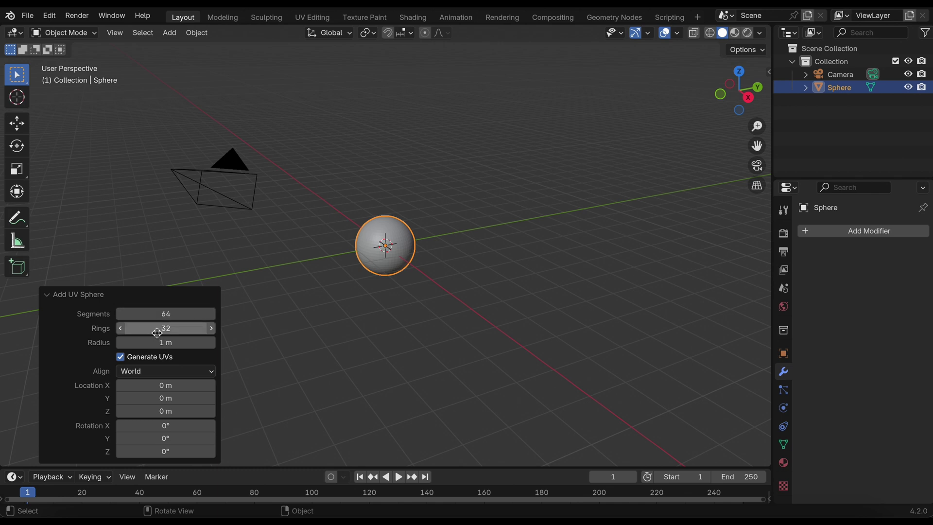
scroll(459, 225, "up", 1)
scroll(459, 225, "up", 2)
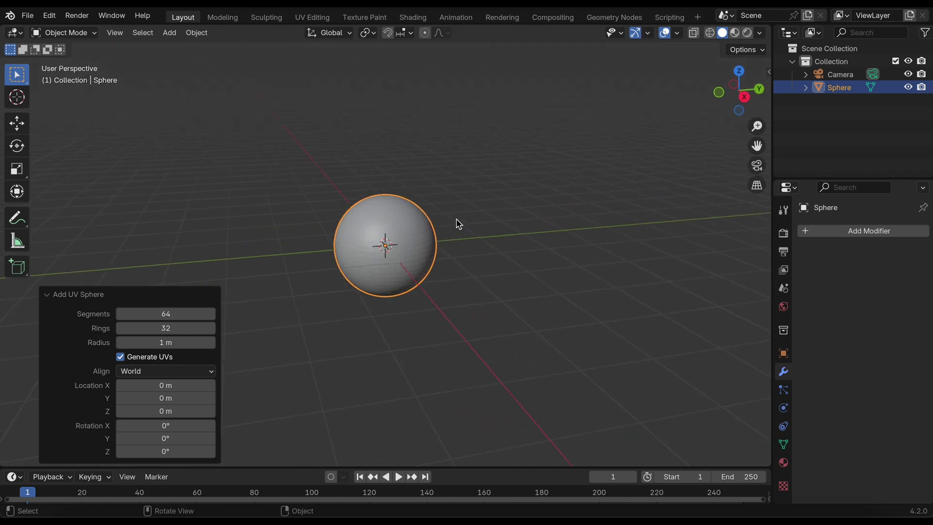
Rotate the sphere 90° around X and apply all its transforms
key("r")
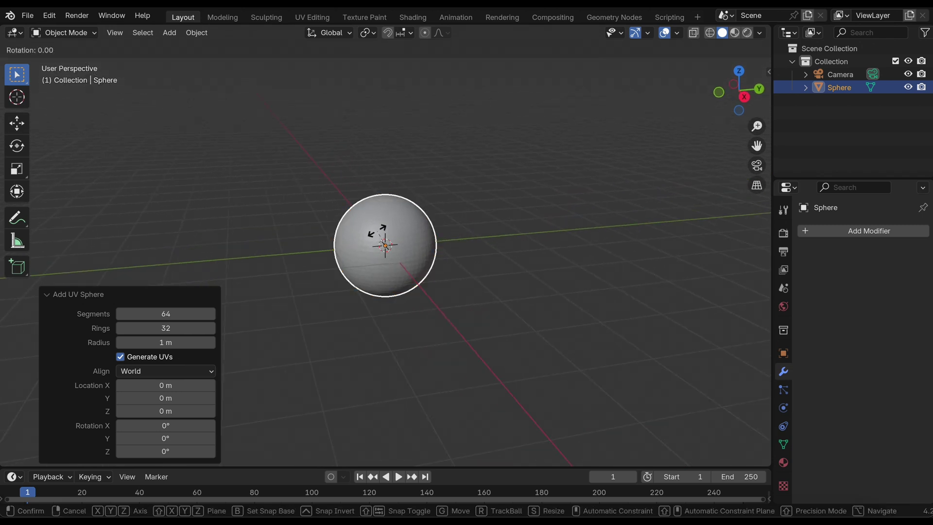
type("x")
type("90")
key("Return")
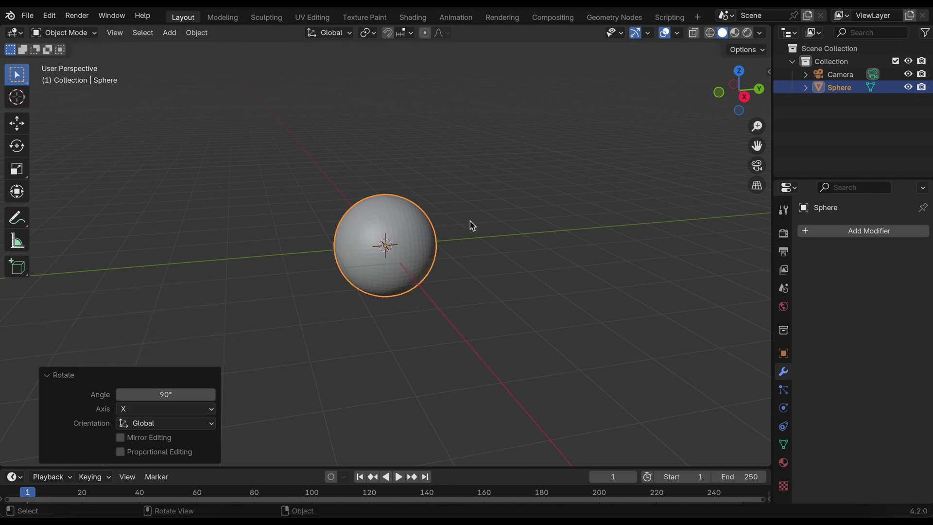
scroll(469, 225, "up", 4)
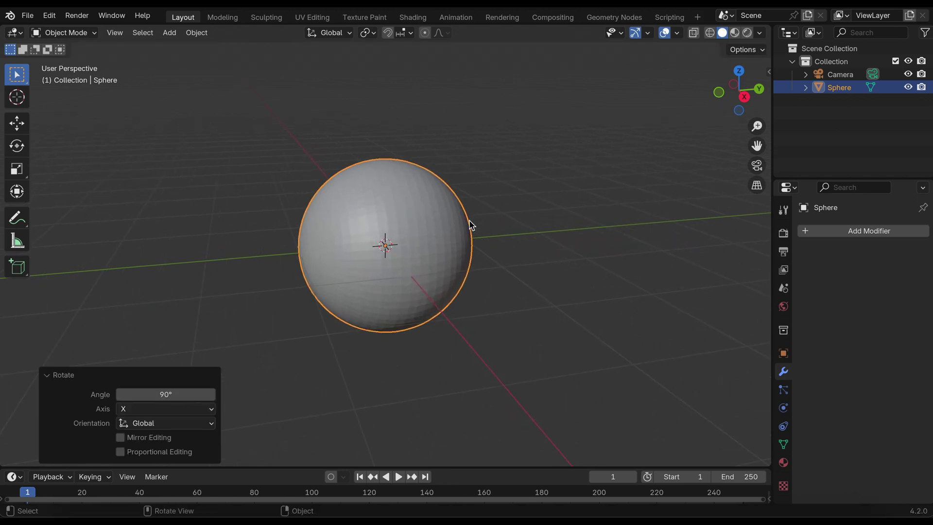
key("ctrl+a")
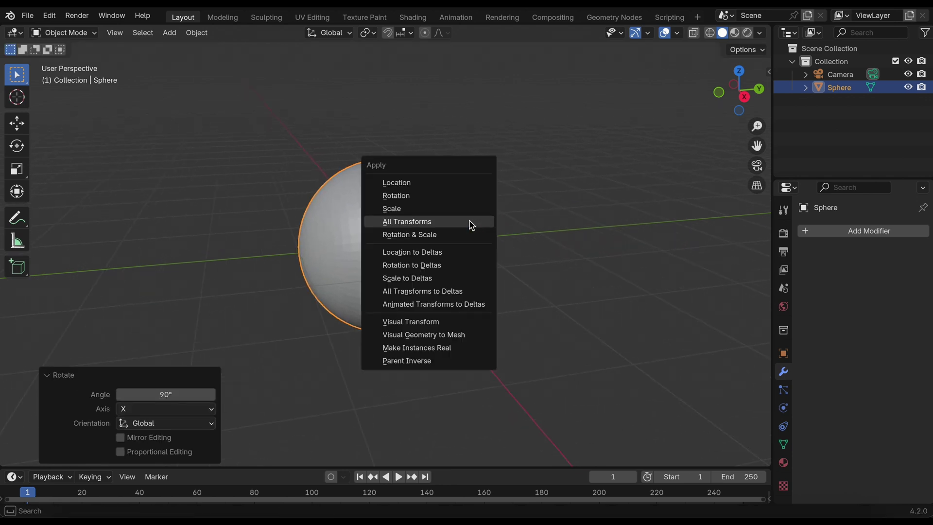
left_click(460, 227)
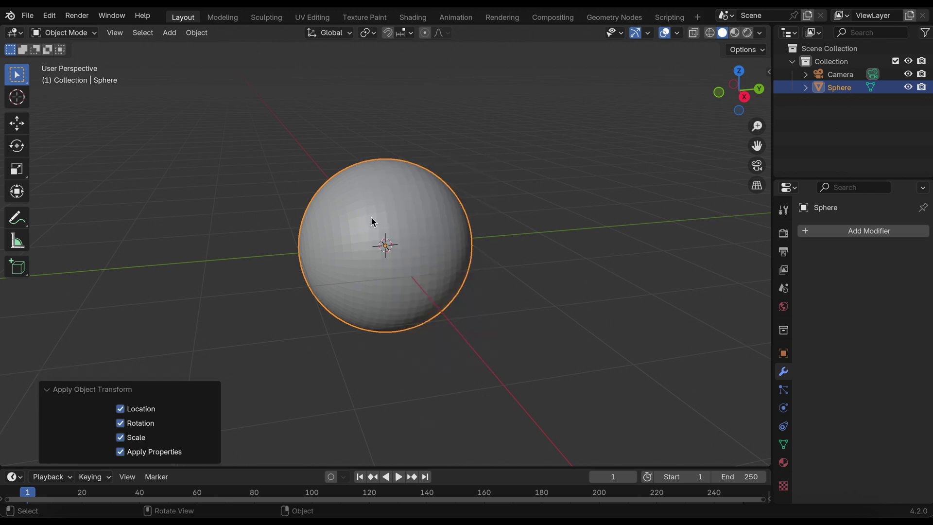
Add a Subdivision modifier at level 3 for both viewport and render
key("ctrl")
key("ctrl+3")
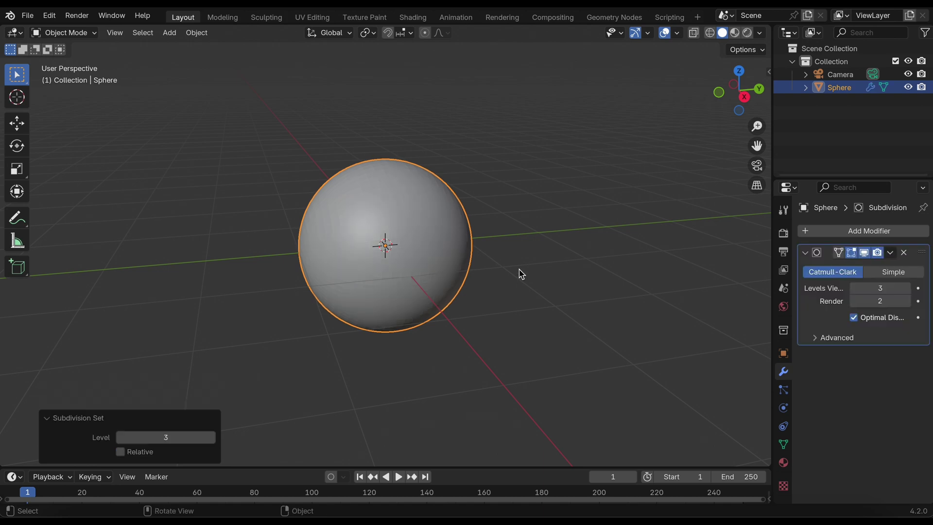
left_click(910, 301)
Add an Array modifier with relative offset X 0 and Y 1
left_click(861, 230)
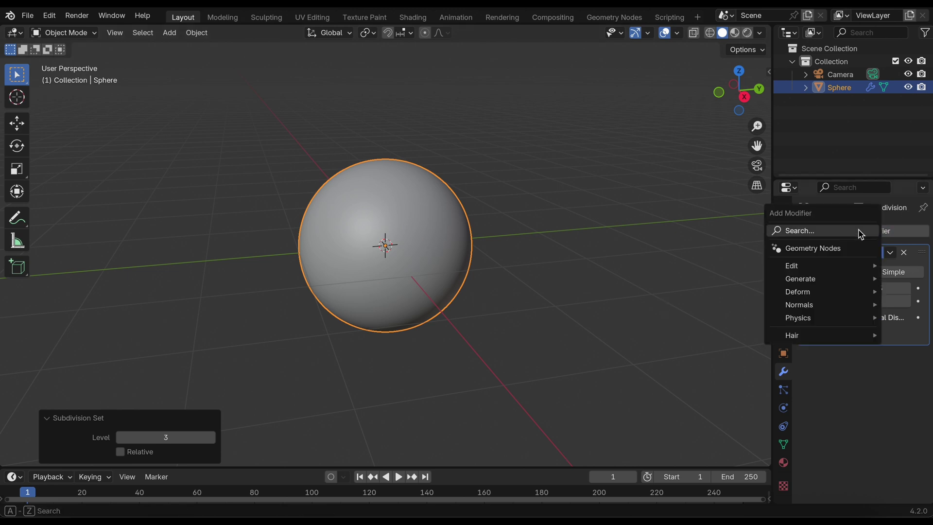
left_click(795, 232)
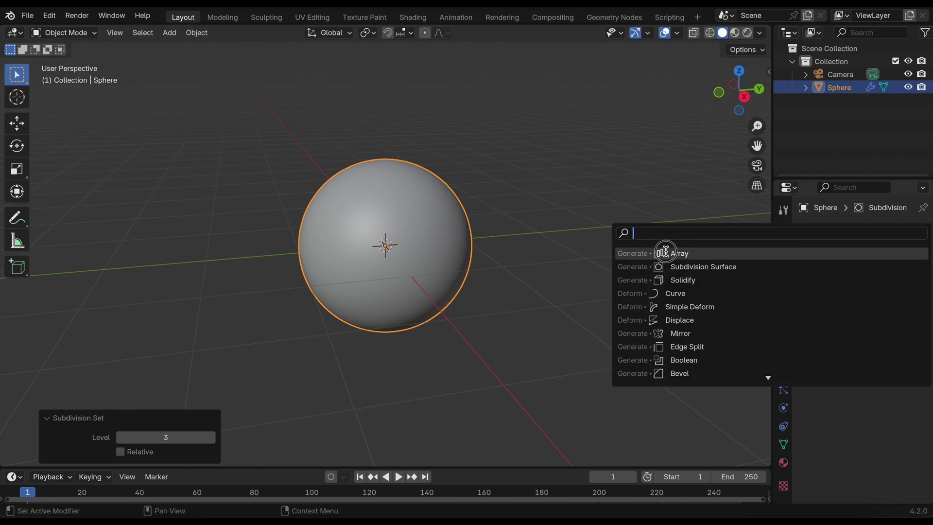
left_click(661, 252)
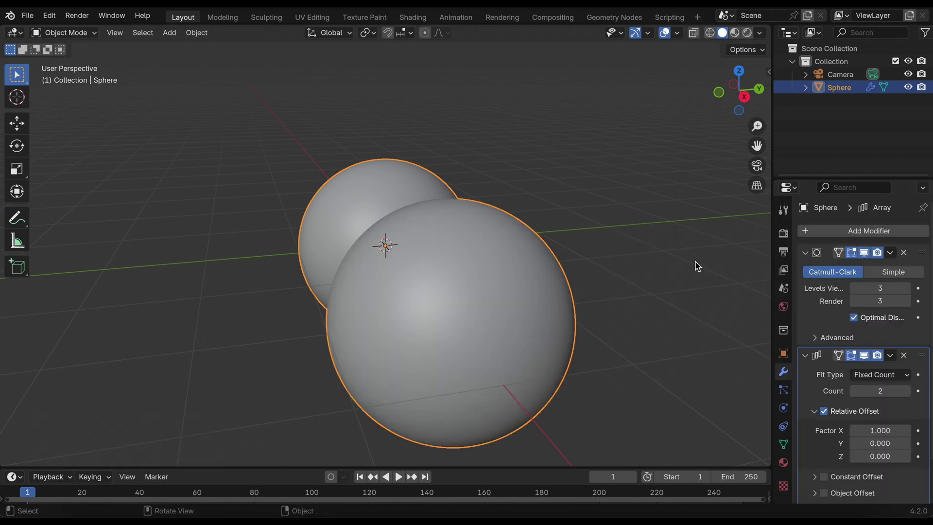
left_click(880, 429)
key("BackSpace")
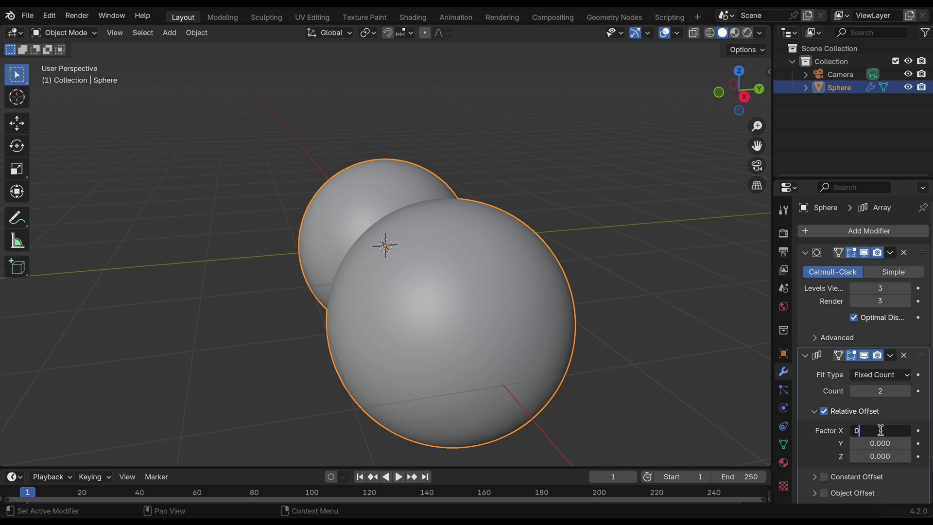
type("0")
key("Tab")
key("BackSpace")
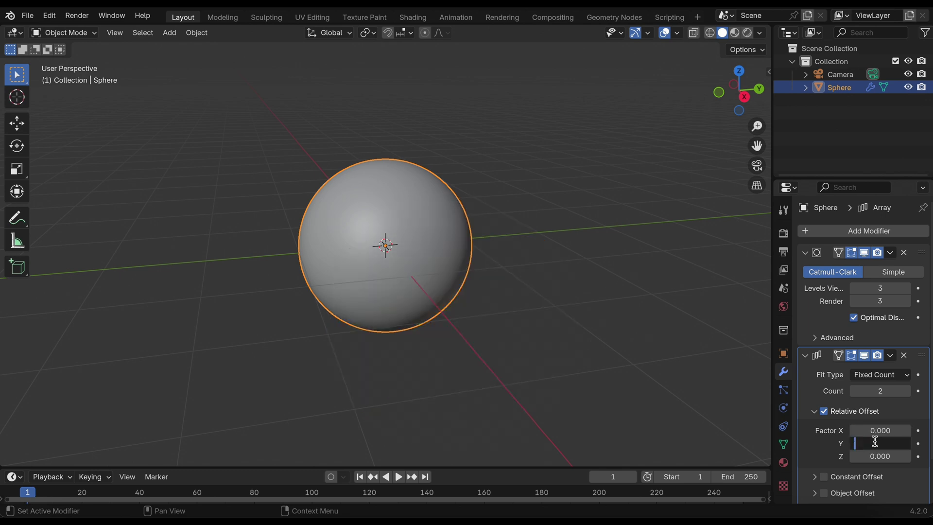
type("1")
key("Return")
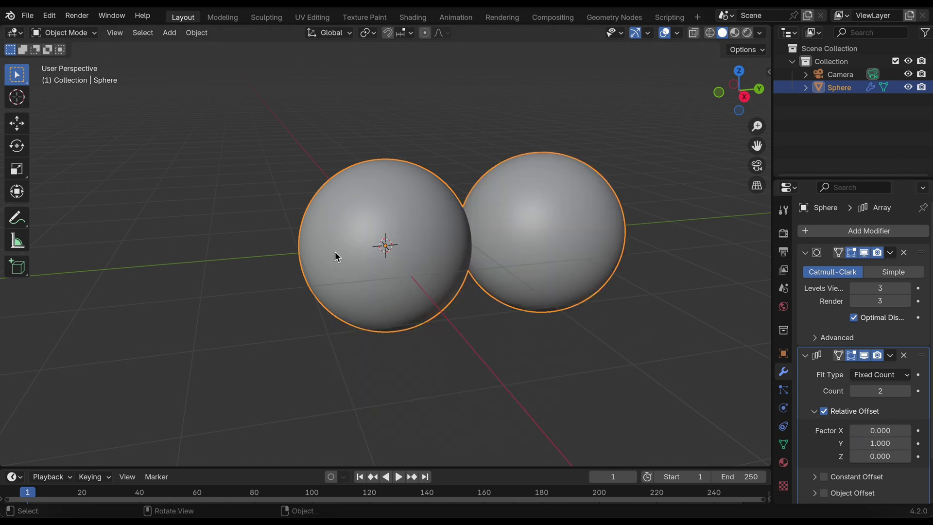
Reduce the array's Y offset to 0.5 so the two spheres overlap
scroll(334, 250, "left", 5)
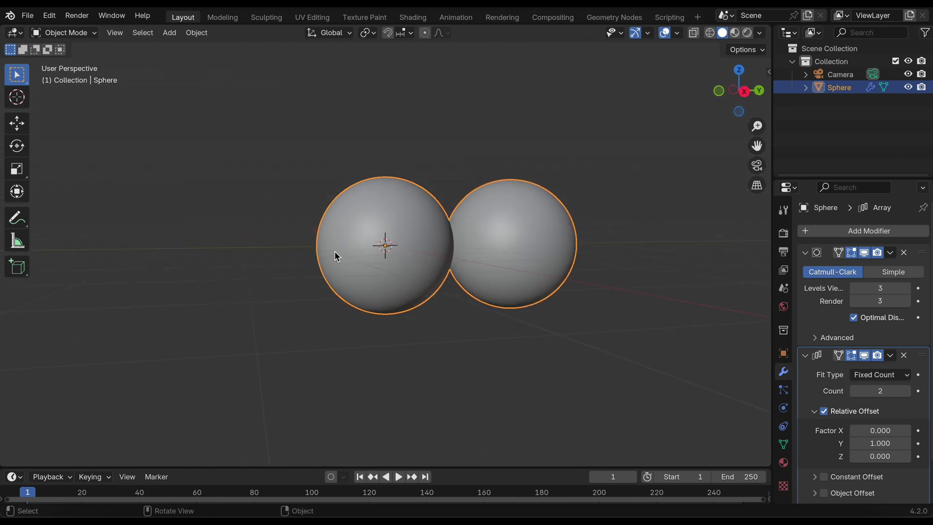
scroll(334, 251, "left", 3)
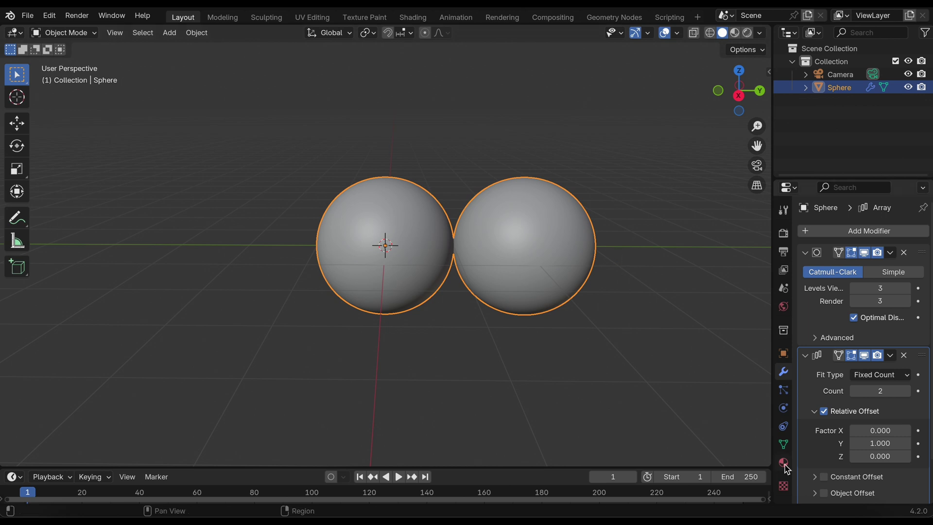
scroll(875, 432, "down", 2)
left_click_drag(883, 398, 862, 400)
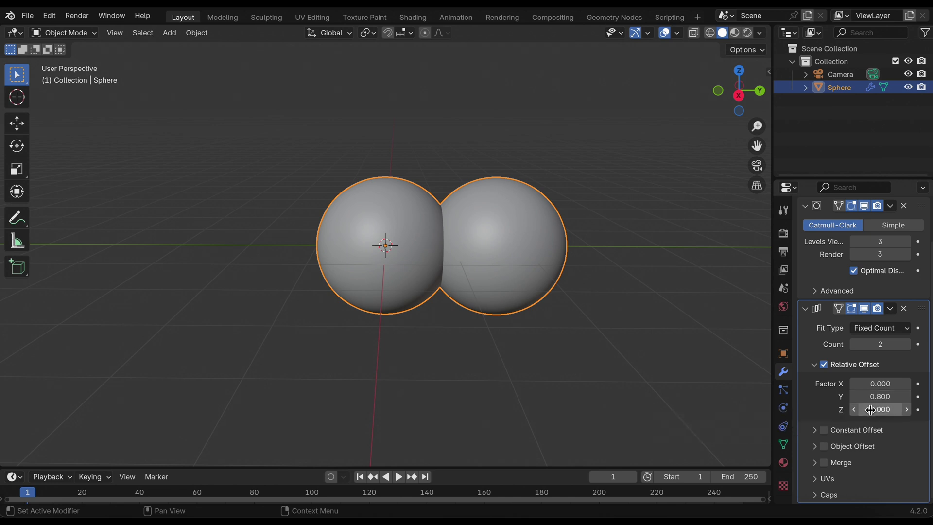
left_click(854, 397)
left_click(854, 398)
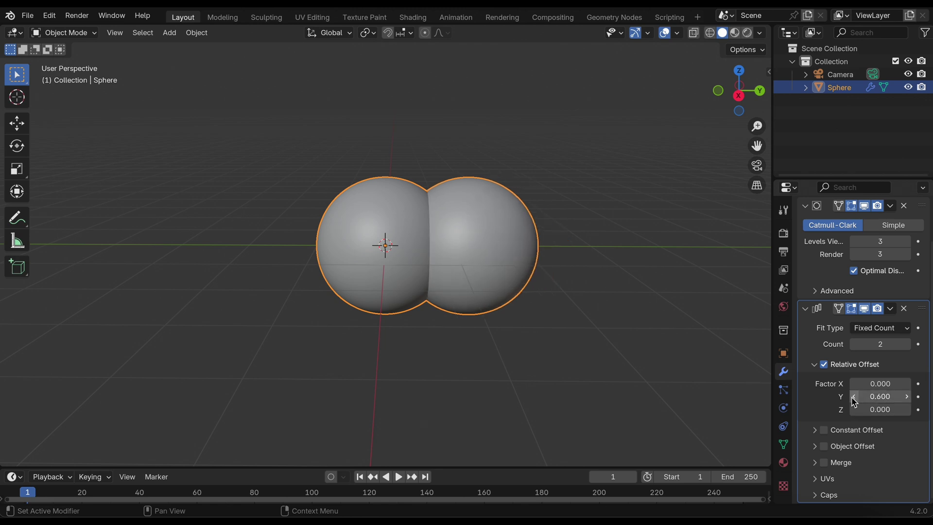
left_click(854, 397)
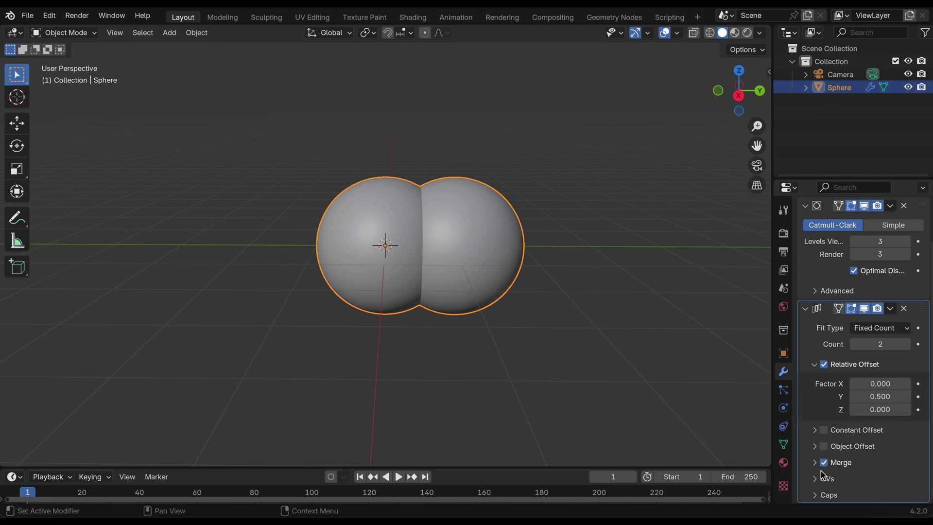
Enable Merge on the array and orbit to view the joined spheres
left_click(814, 463)
scroll(884, 468, "down", 2)
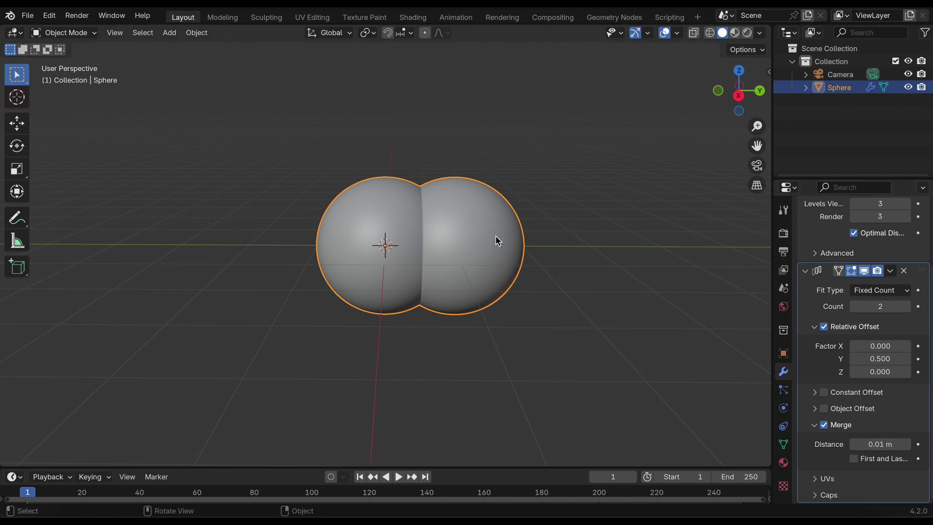
middle_click_drag(496, 240, 495, 239)
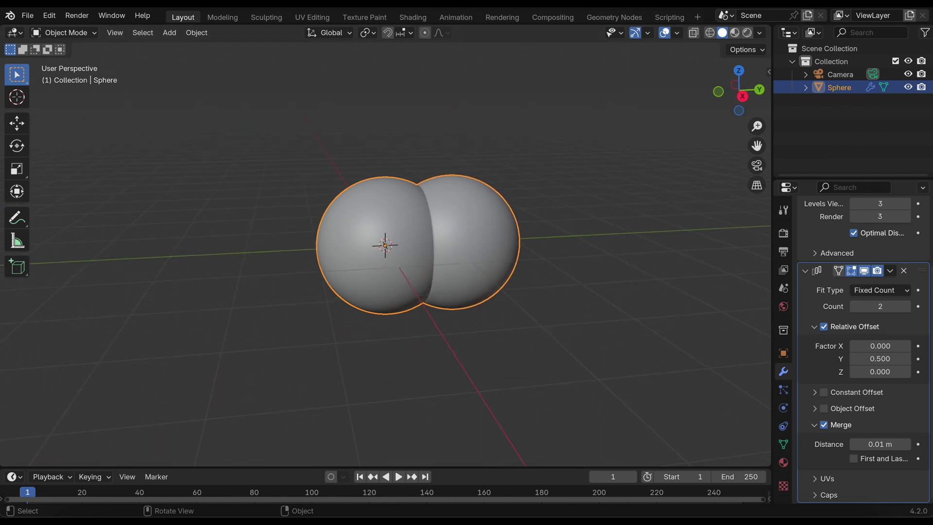
Apply the Subdivision and Array modifiers, then enlarge the timeline to about half height
scroll(819, 274, "up", 4)
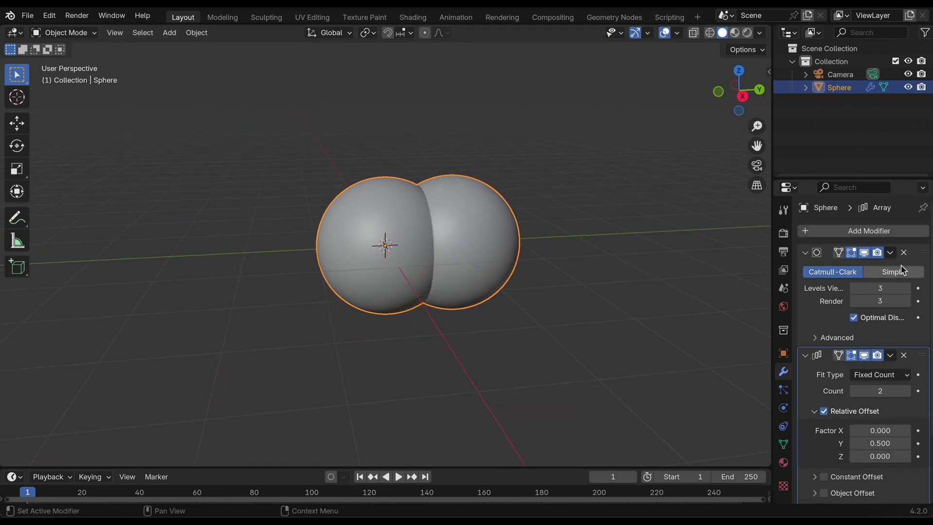
left_click(890, 252)
left_click(845, 271)
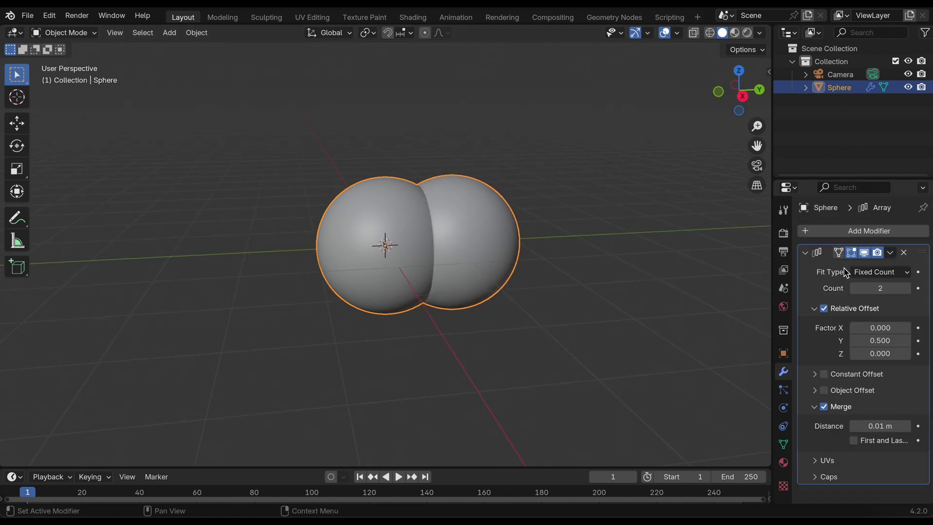
left_click(889, 252)
left_click(868, 274)
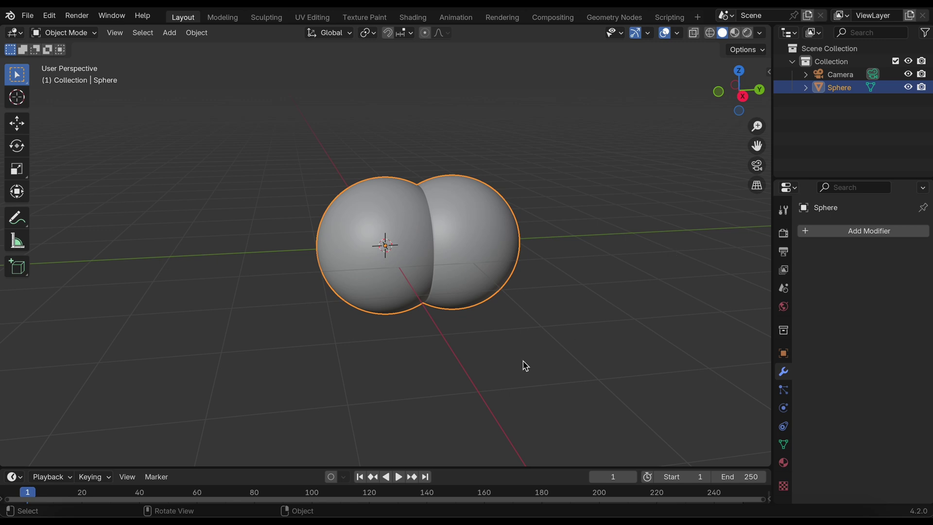
left_click_drag(462, 468, 478, 284)
Turn the timeline into a Shader Editor and create a new material for the sphere
left_click(14, 292)
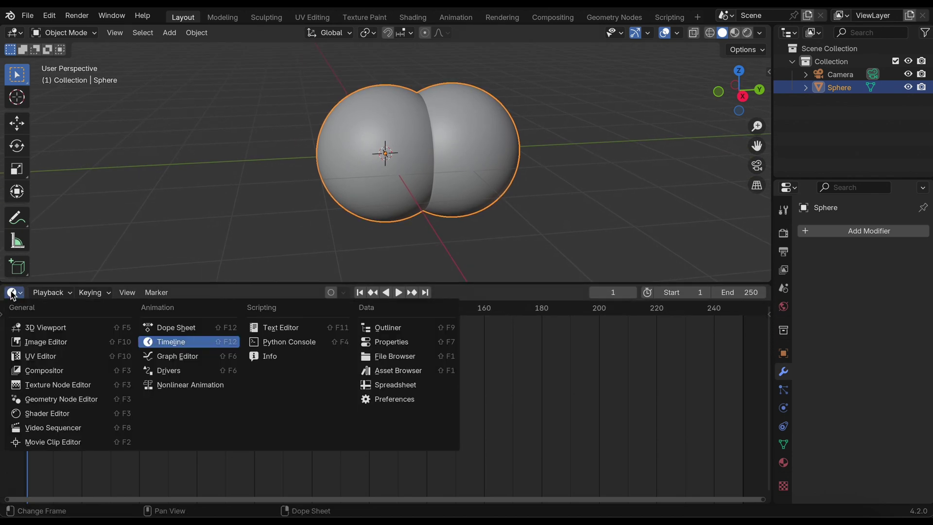
left_click(56, 413)
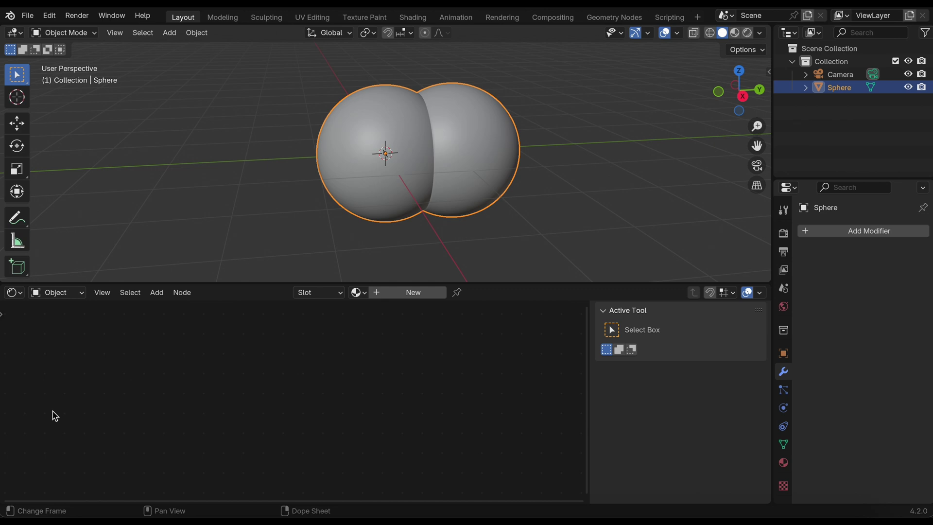
left_click(382, 293)
scroll(349, 409, "up", 4)
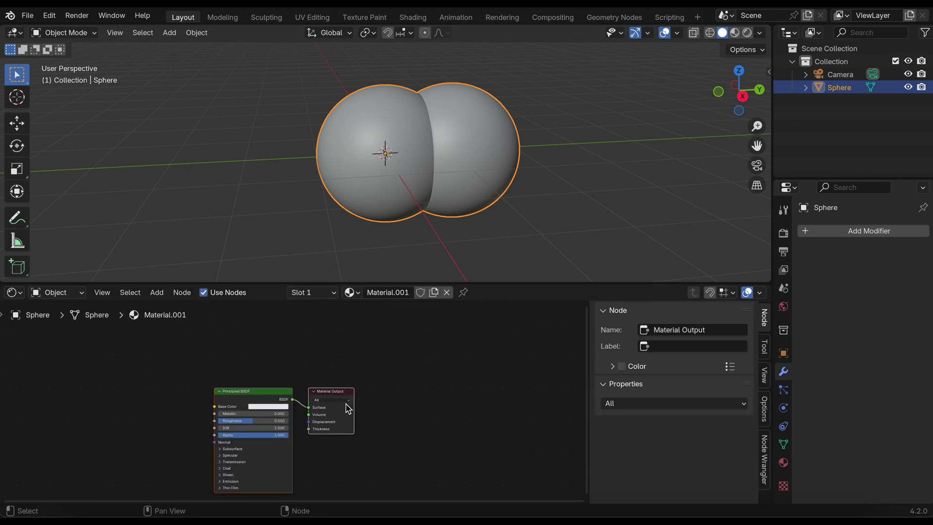
middle_click_drag(348, 409, 404, 397)
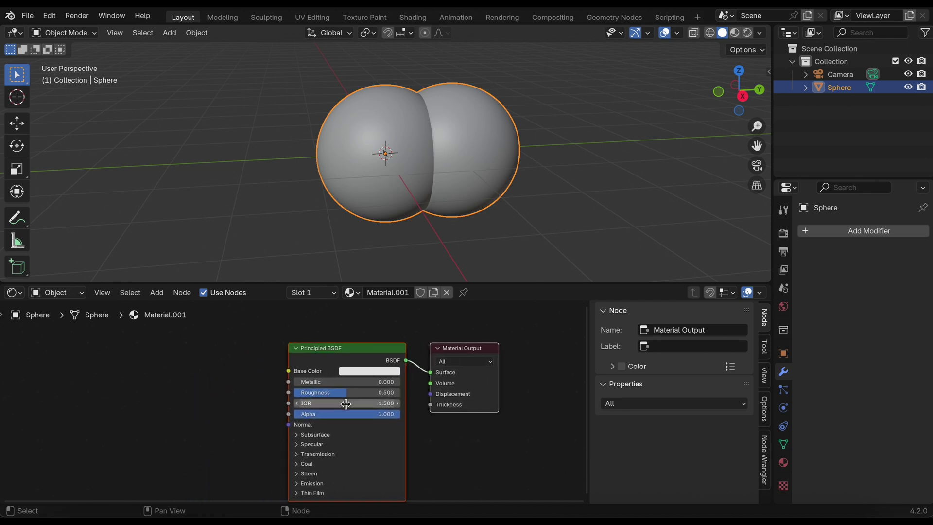
Switch the viewport to Material Preview and drag a link from the BSDF Normal input
left_click(735, 33)
scroll(378, 406, "up", 3)
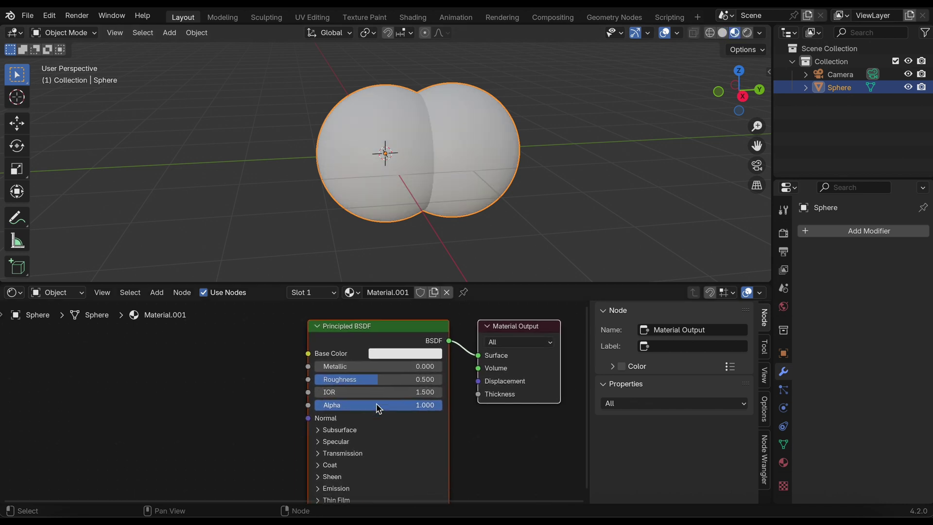
left_click_drag(337, 406, 239, 418)
Add a Noise Texture linked to the Principled BSDF Normal and place it left
type("noise")
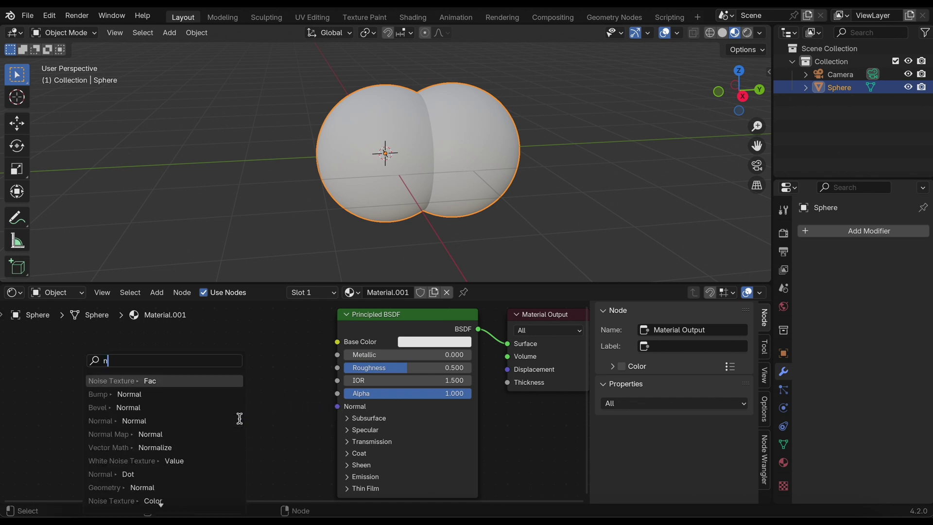
left_click(206, 380)
left_click(144, 351)
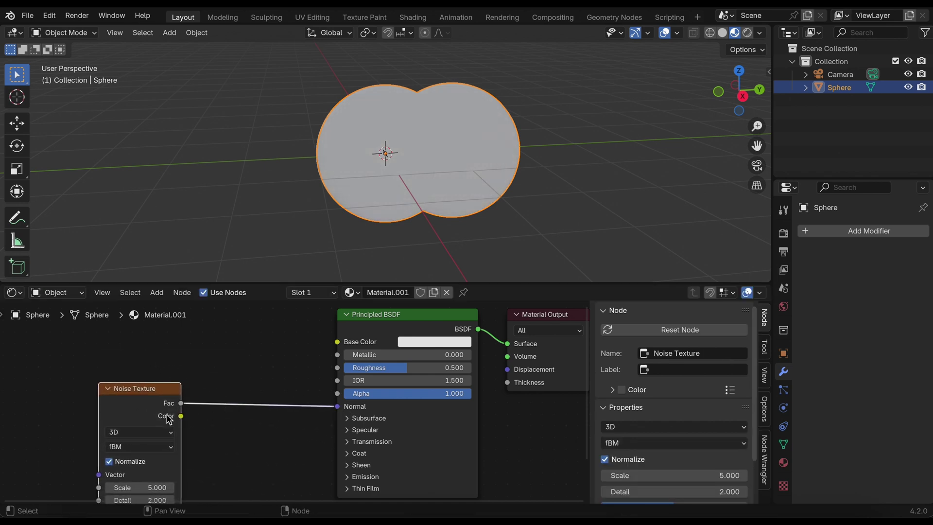
key("Home")
left_click_drag(188, 393, 152, 392)
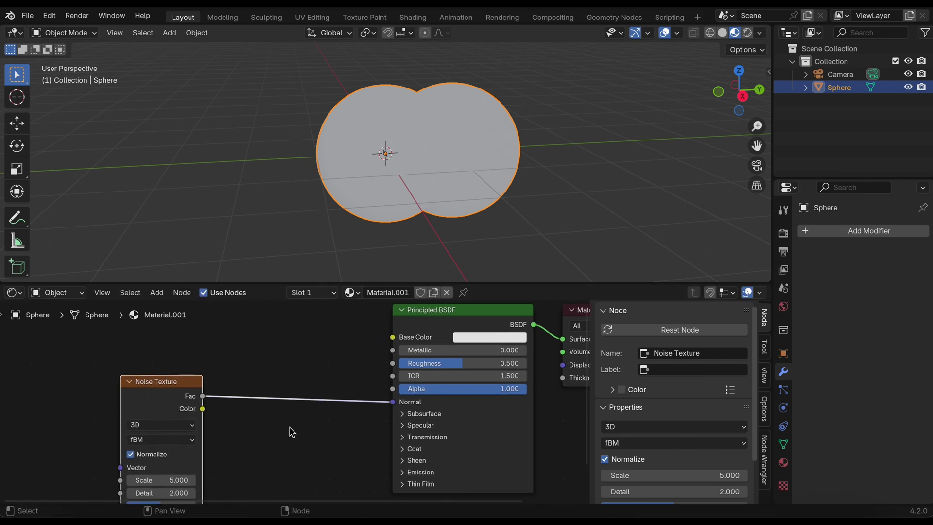
Insert a Bump node before the Normal input, fed by the noise Fac into Height
key("shift+a")
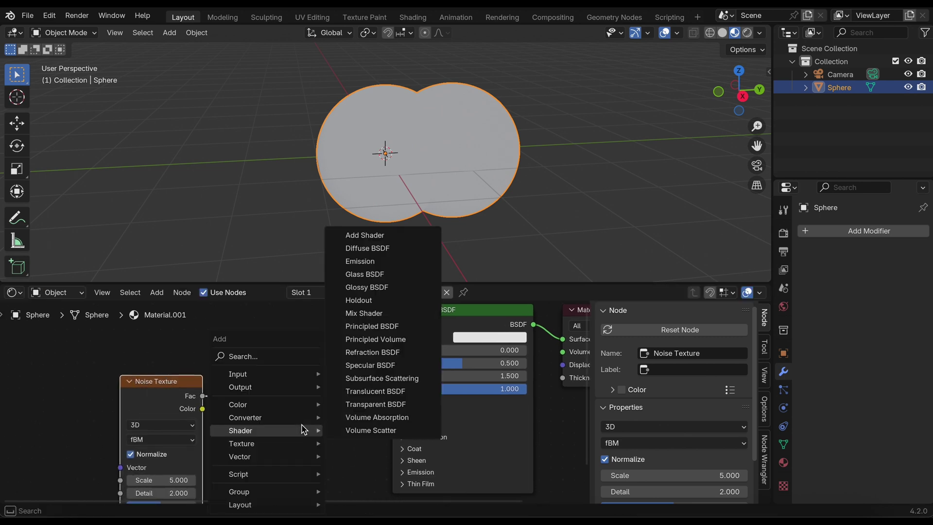
left_click(259, 360)
type("bump")
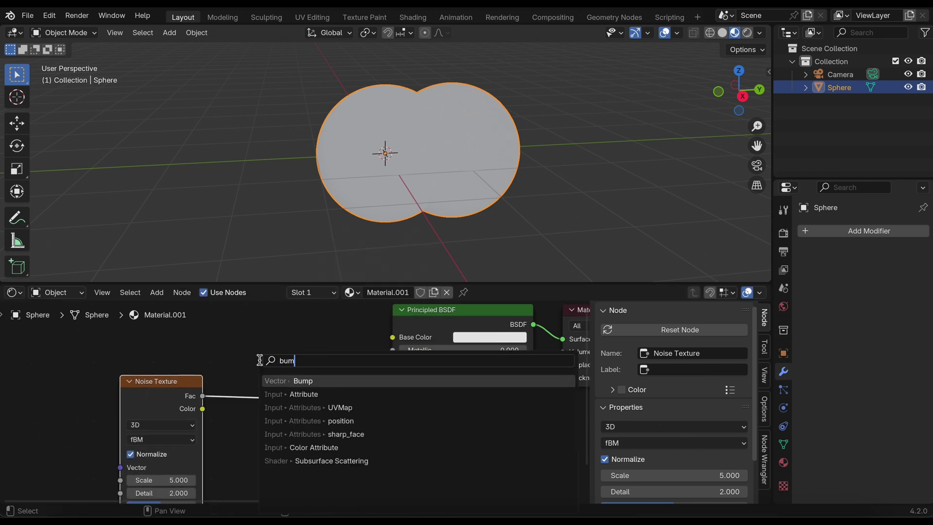
left_click(301, 381)
left_click(282, 478)
left_click_drag(284, 475, 282, 459)
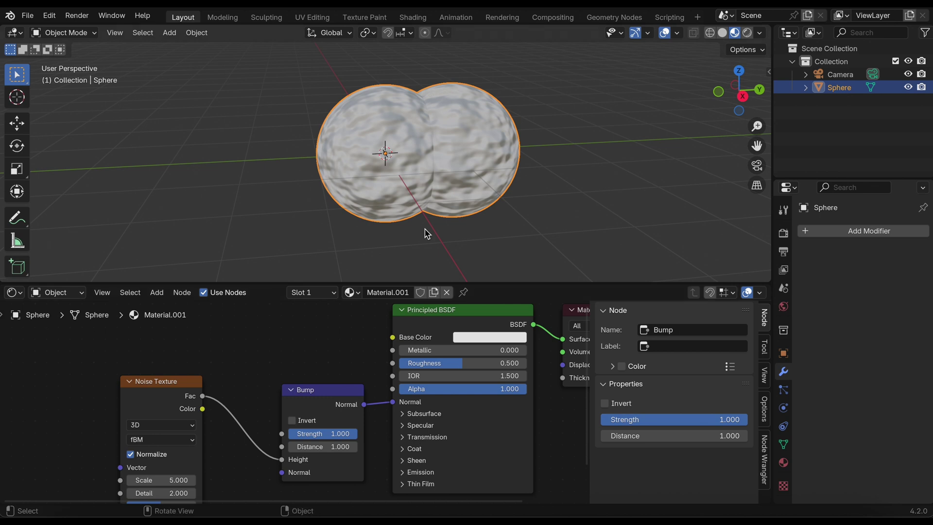
scroll(435, 173, "up", 3)
scroll(435, 171, "right", 5)
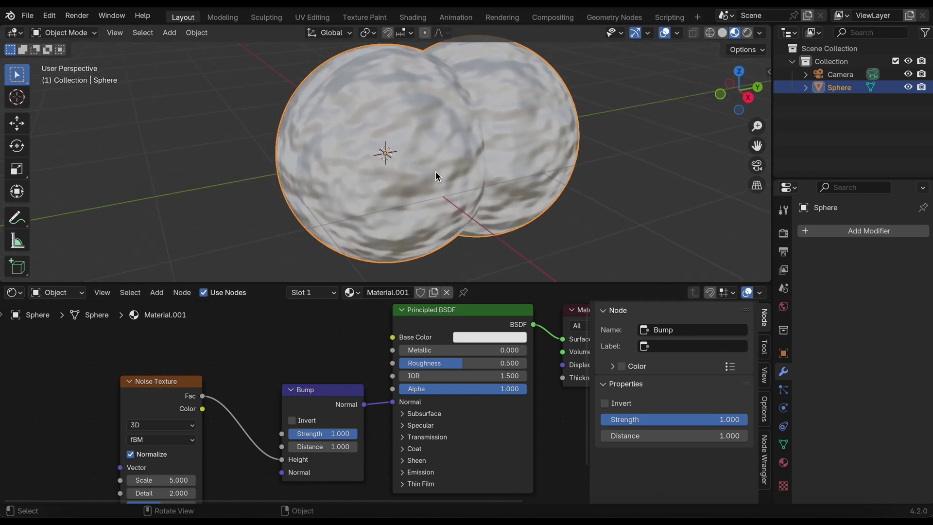
scroll(435, 173, "right", 10)
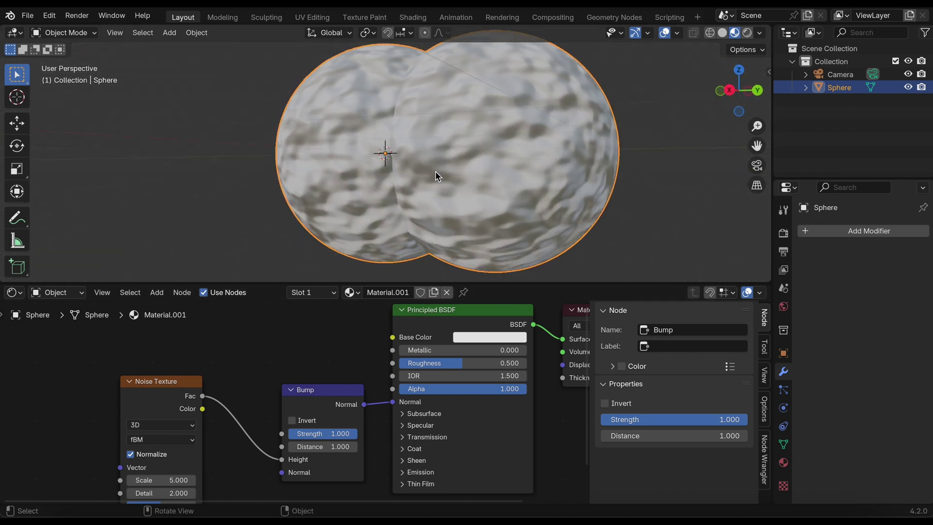
scroll(436, 173, "right", 5)
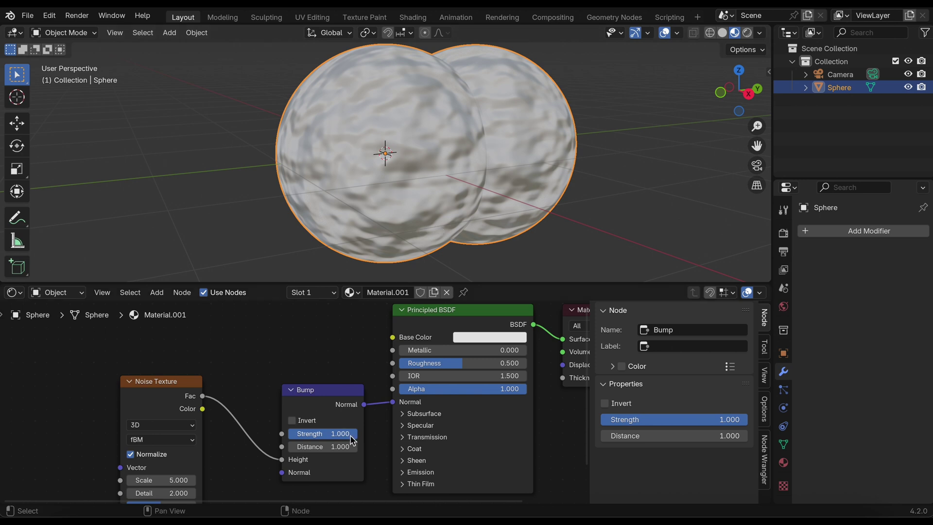
Set the Bump node's Strength to 0.596 and Distance to 0.800
left_click_drag(747, 419, 679, 419)
mouse_move(329, 433)
left_mouse_down()
mouse_move(337, 433)
mouse_move(329, 437)
left_mouse_up()
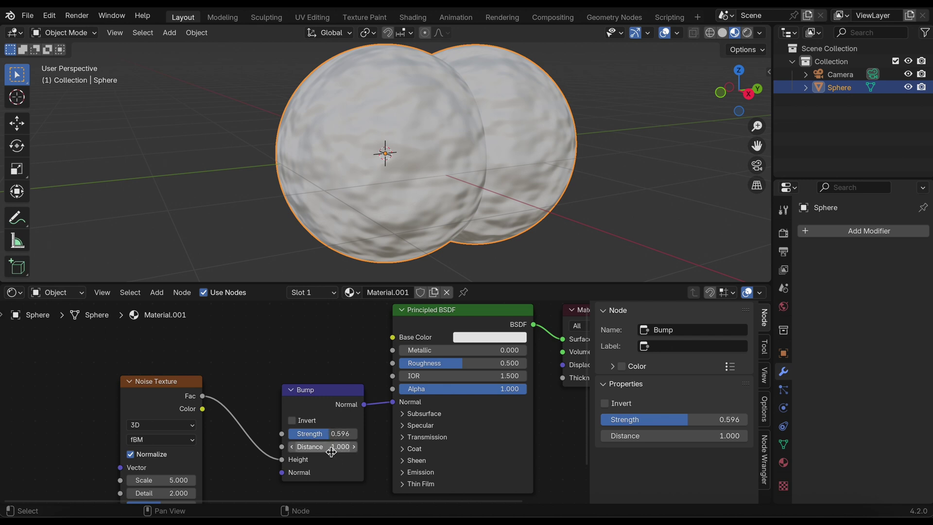
left_click(293, 447)
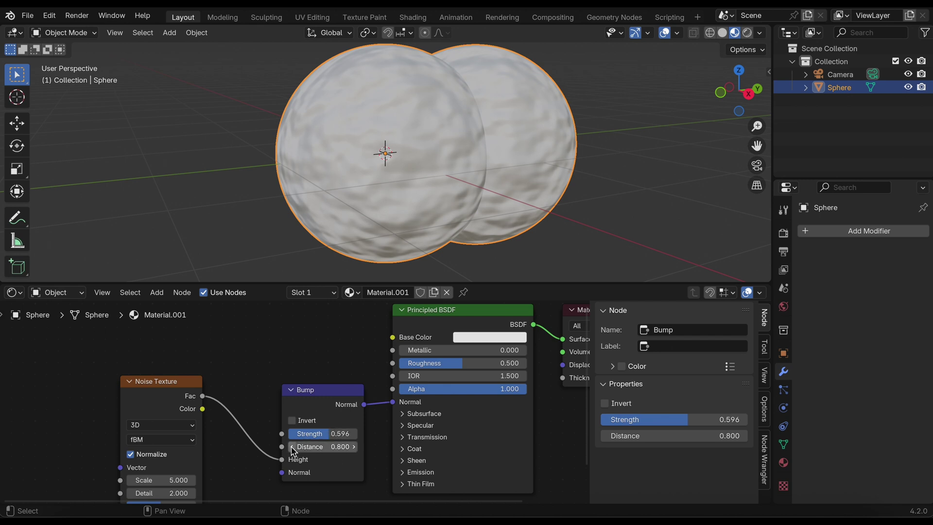
Set the Noise Texture Scale to 13.800 and Detail to 11.000
scroll(361, 381, "up", 4)
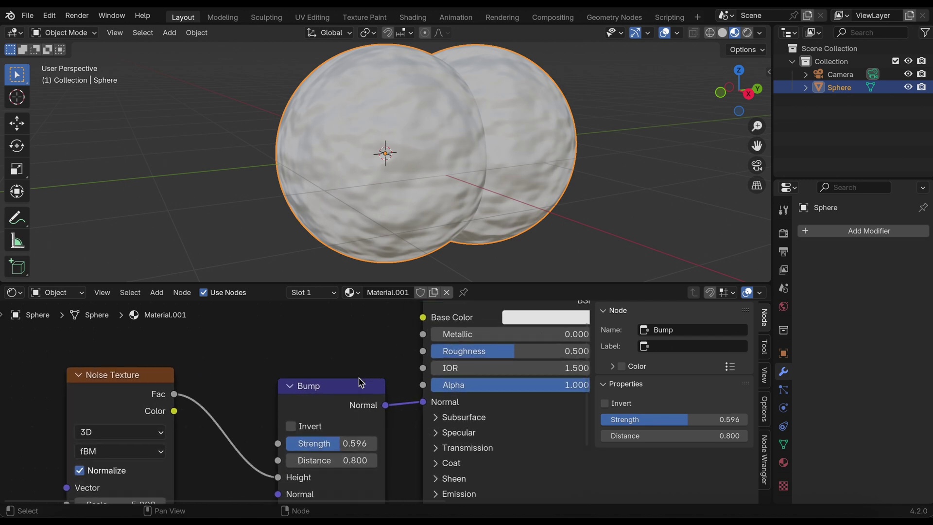
scroll(360, 382, "left", 5)
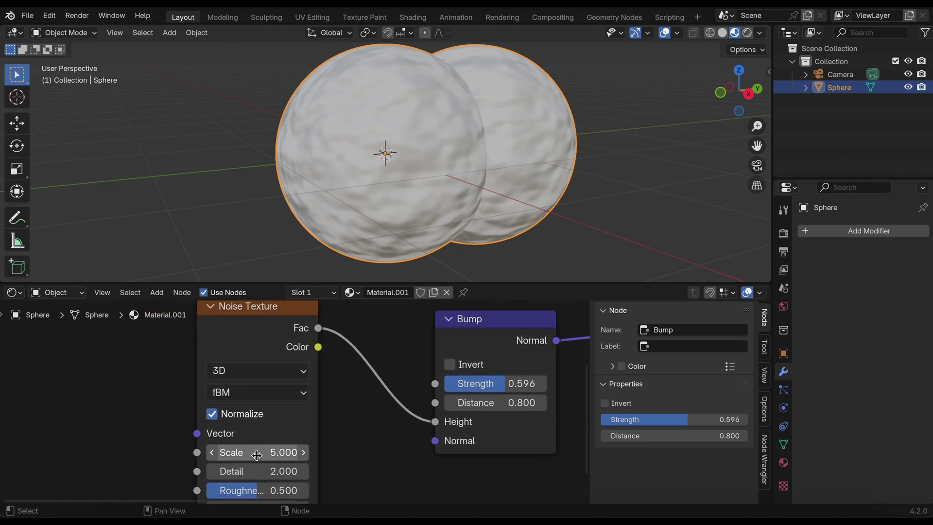
left_click(303, 451)
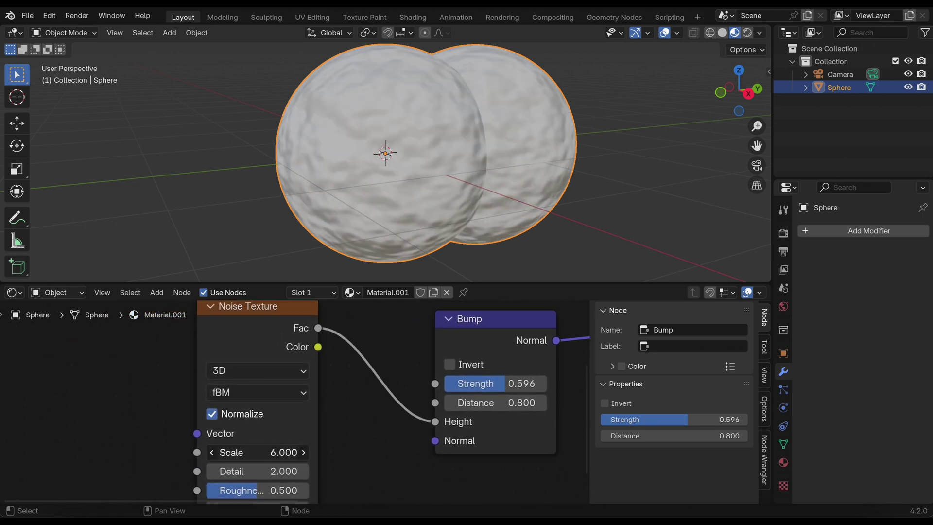
left_click_drag(257, 452, 352, 451)
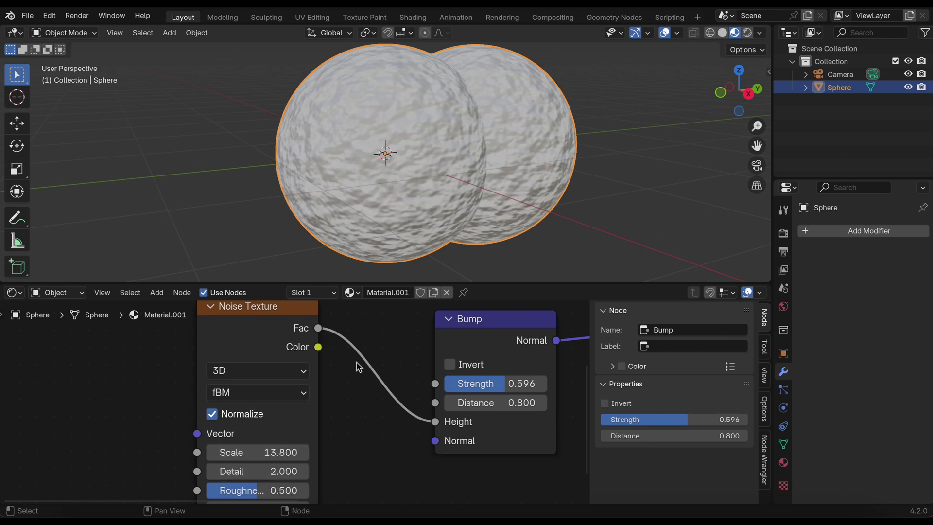
scroll(290, 441, "down", 1)
scroll(290, 440, "down", 5)
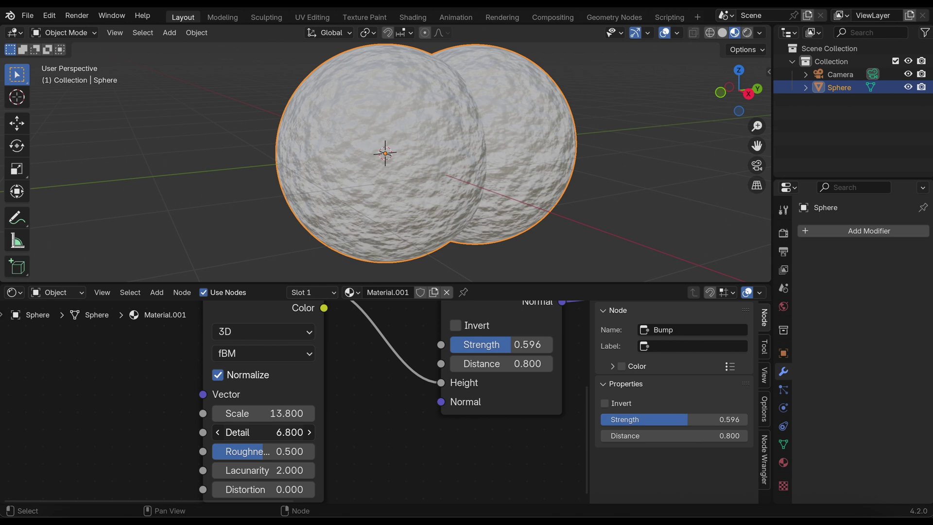
left_click_drag(290, 433, 294, 432)
middle_click_drag(611, 113, 611, 111)
scroll(612, 112, "up", 4)
scroll(610, 110, "down", 6)
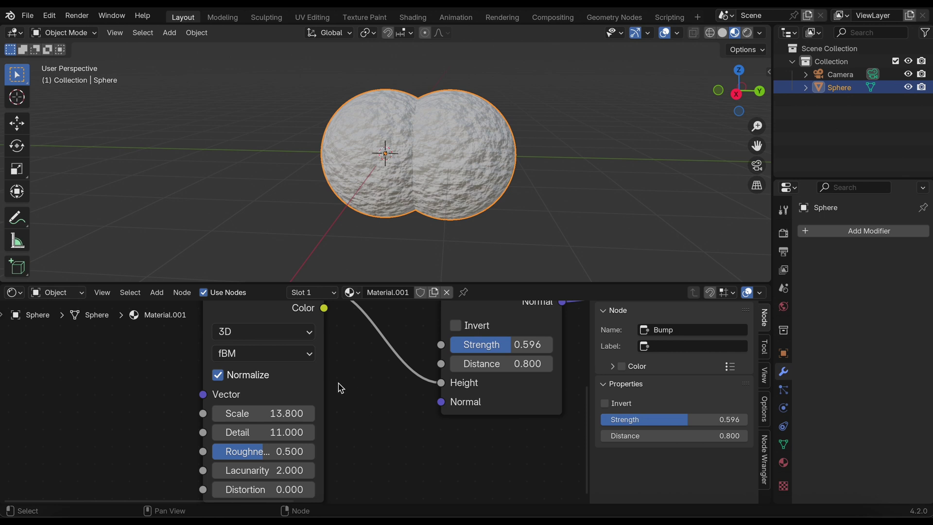
scroll(340, 389, "down", 3)
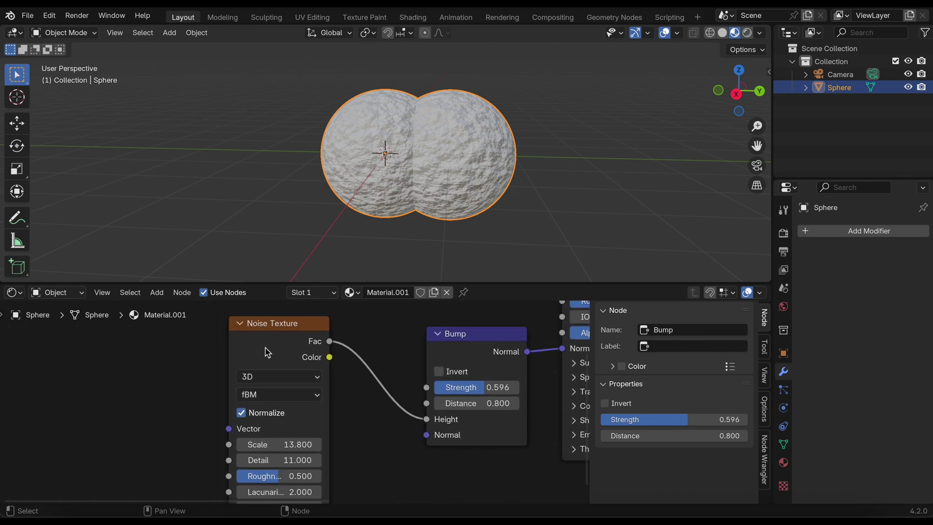
Add mapping nodes to the noise with Ctrl+T, using Object coordinates and Texture-type Mapping
left_click(265, 350)
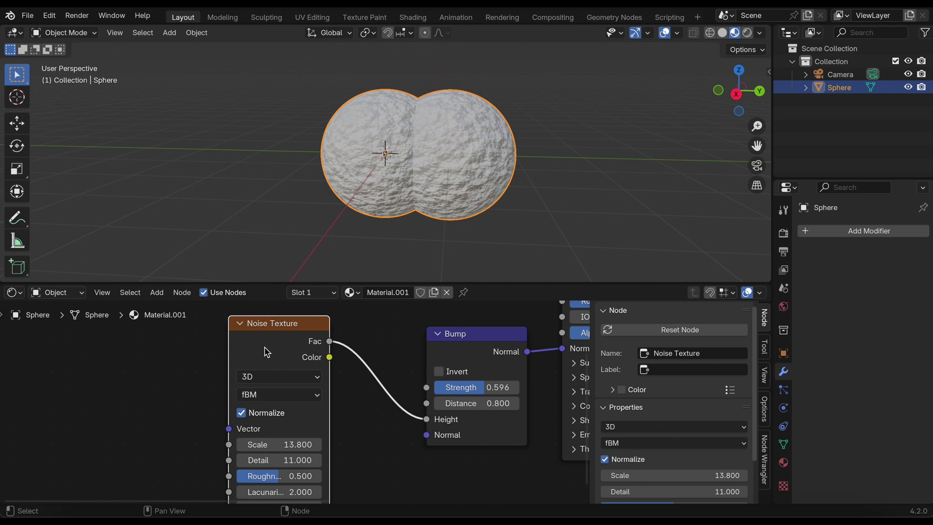
key("ctrl")
key("ctrl")
key("ctrl+t")
scroll(54, 428, "left", 5)
scroll(54, 427, "down", 2)
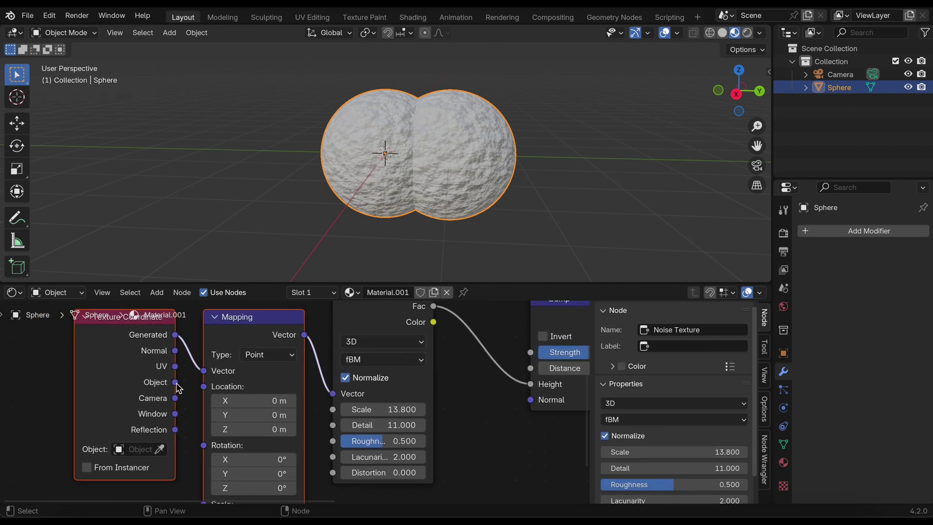
scroll(163, 396, "up", 2)
left_click_drag(168, 412, 196, 400)
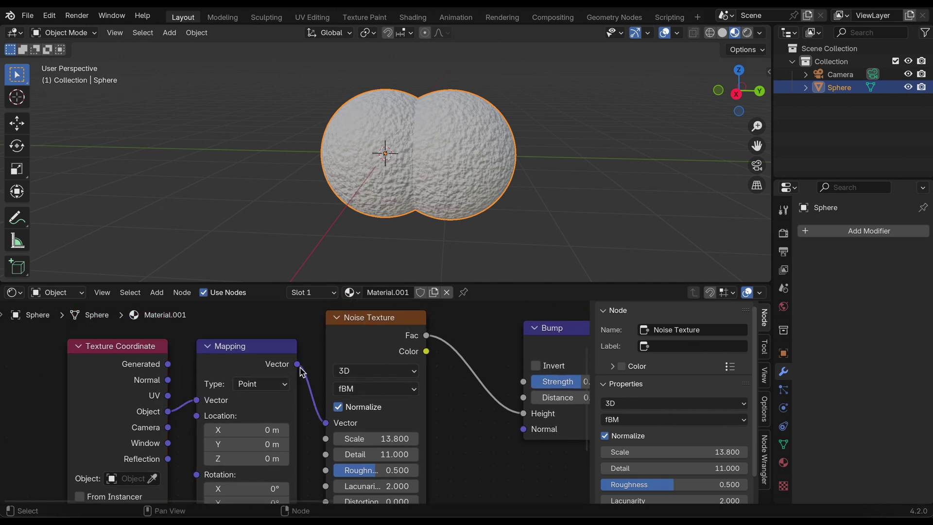
left_click(277, 387)
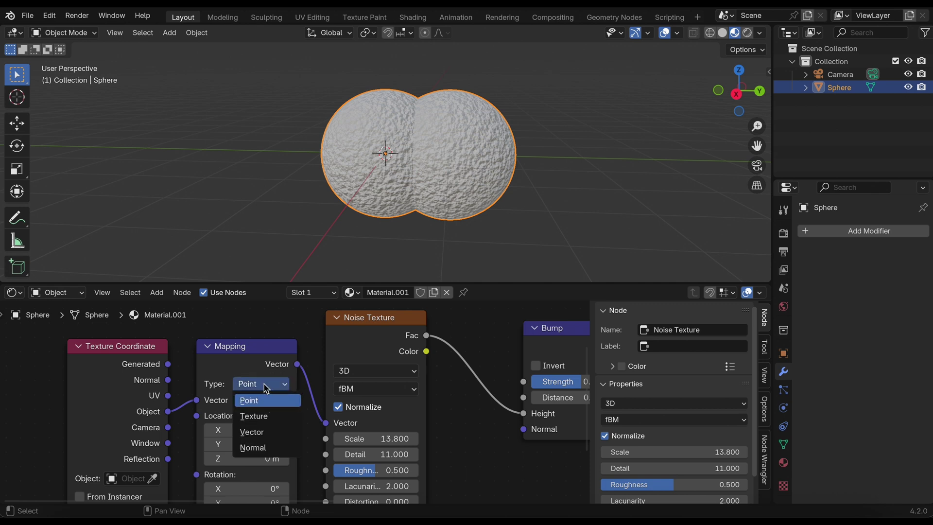
left_click(254, 416)
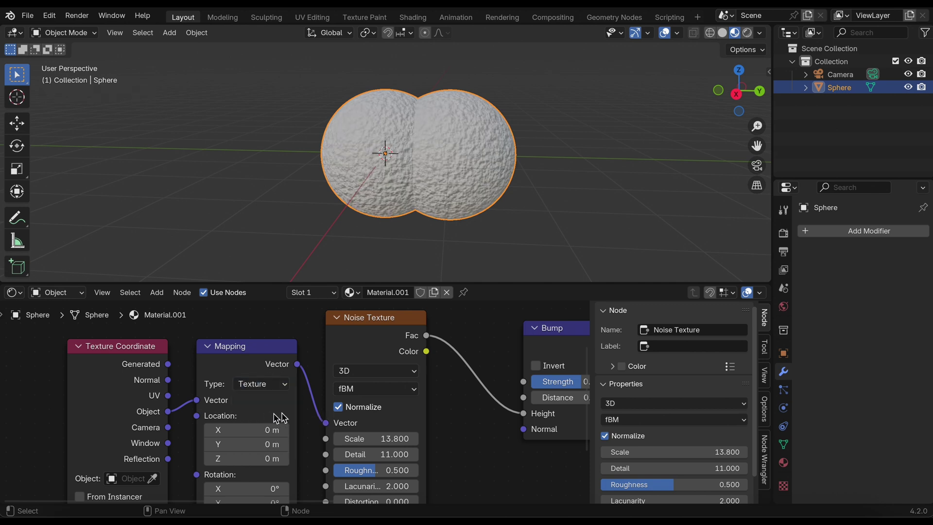
Increase the Noise Texture's Roughness slightly
scroll(324, 408, "right", 5)
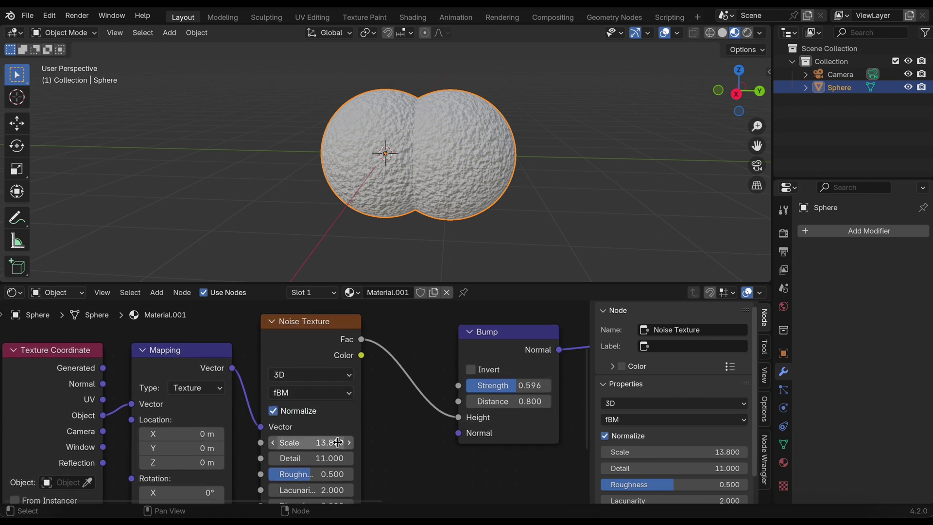
scroll(343, 436, "down", 6)
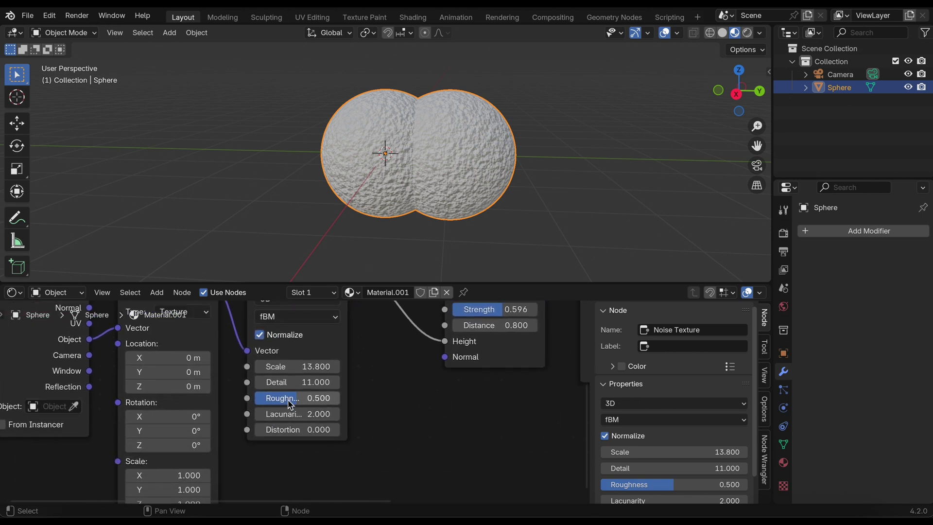
left_click_drag(290, 405, 314, 398)
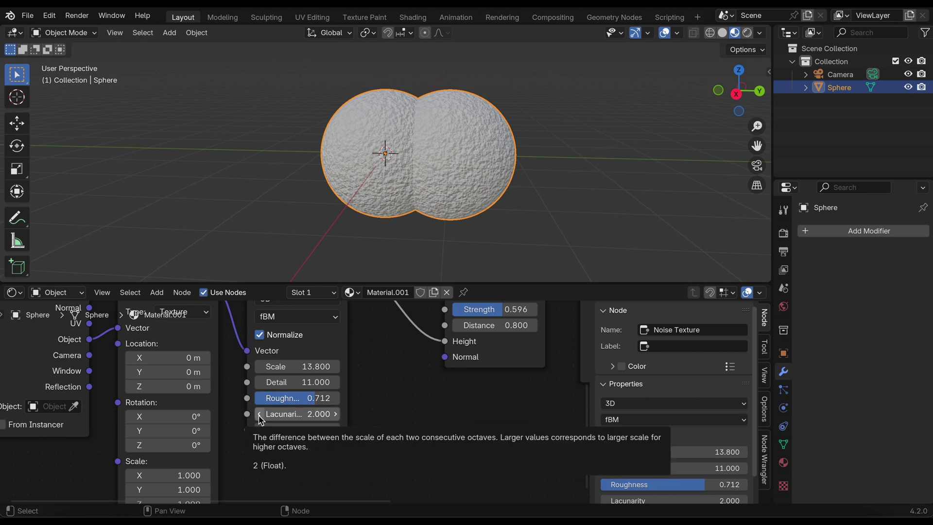
Raise the Principled BSDF Roughness to 0.666
scroll(392, 405, "right", 5)
scroll(392, 405, "up", 3)
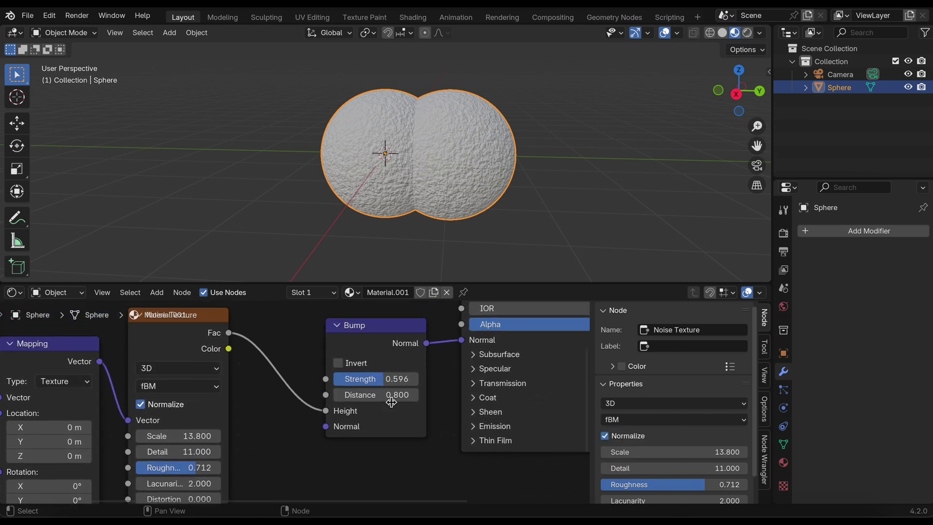
scroll(391, 402, "right", 2)
scroll(391, 402, "up", 1)
scroll(489, 151, "up", 2)
scroll(489, 150, "up", 4)
scroll(488, 150, "down", 3)
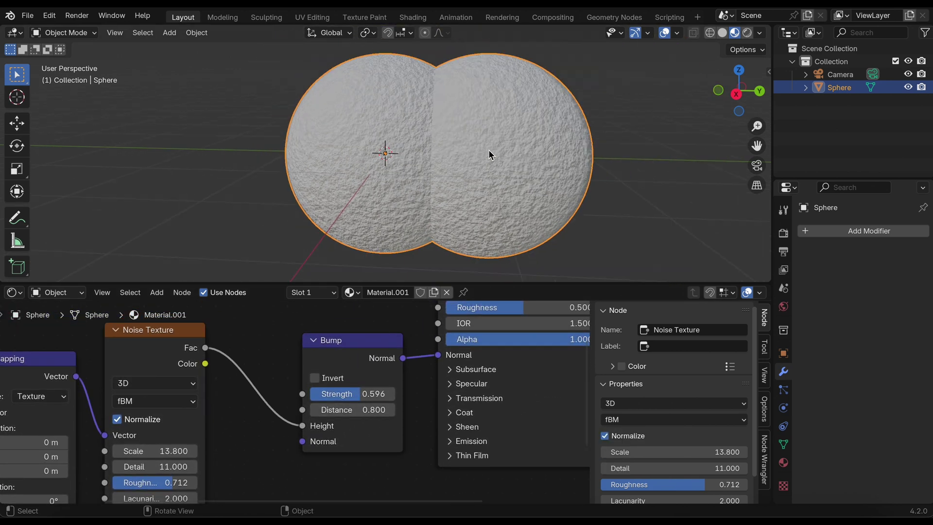
scroll(488, 150, "down", 2)
scroll(379, 394, "right", 5)
scroll(379, 393, "up", 2)
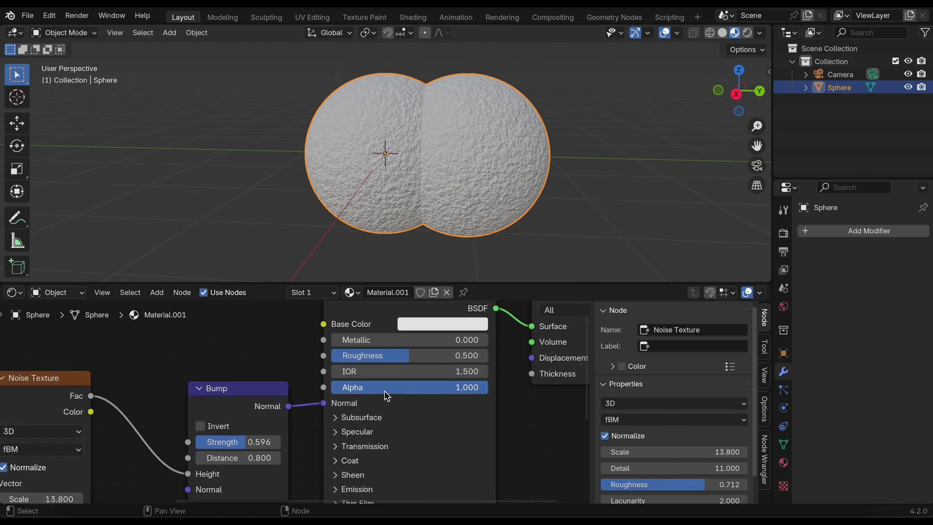
scroll(384, 389, "right", 1)
scroll(383, 390, "up", 3)
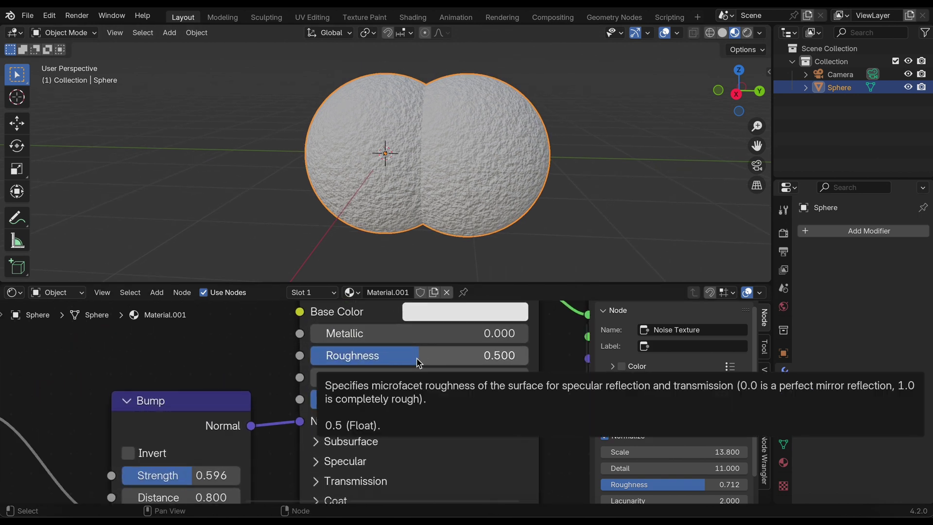
scroll(398, 369, "up", 3)
scroll(398, 369, "right", 2)
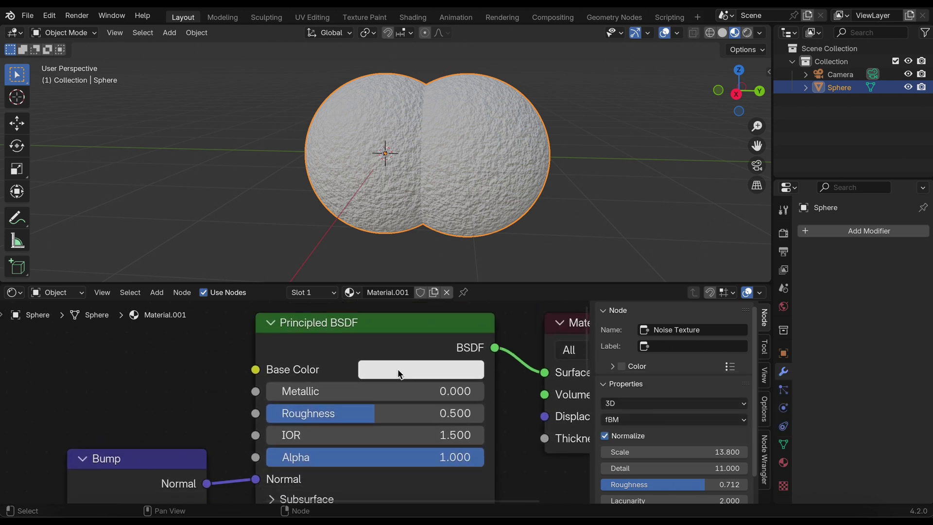
left_click_drag(364, 413, 410, 414)
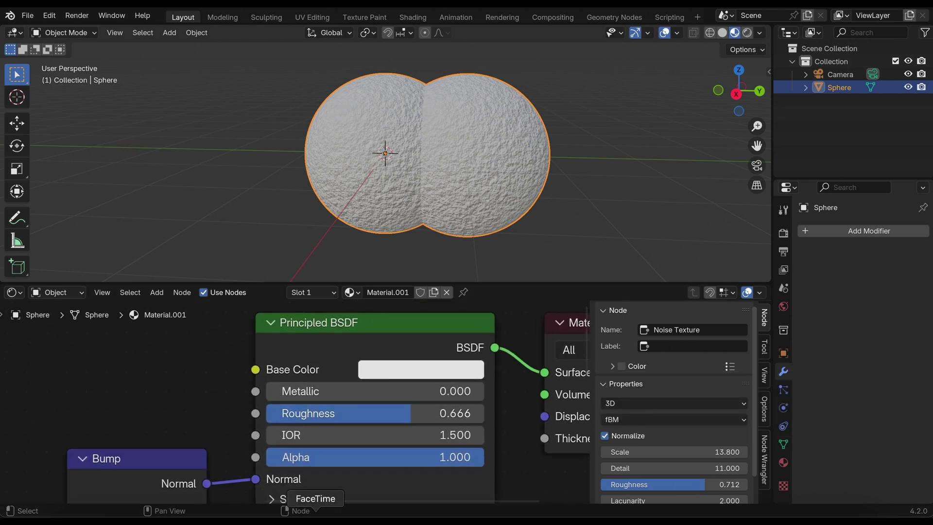
Set subsurface to Random Walk (Skin) with Weight 0.032
scroll(353, 491, "down", 4)
scroll(353, 492, "left", 1)
scroll(353, 491, "down", 1)
left_click(315, 399)
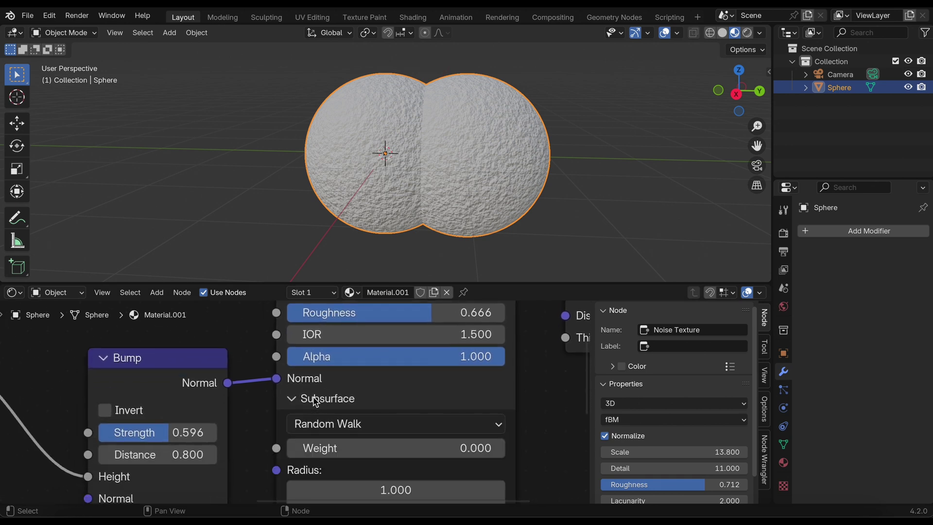
left_click(344, 434)
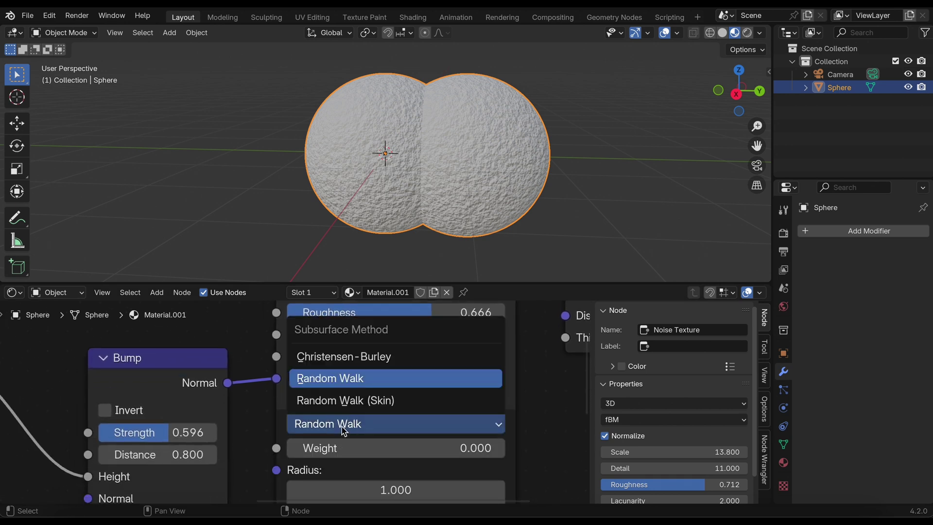
left_click(364, 403)
mouse_move(309, 446)
left_mouse_down()
mouse_move(340, 446)
mouse_move(324, 446)
left_mouse_up()
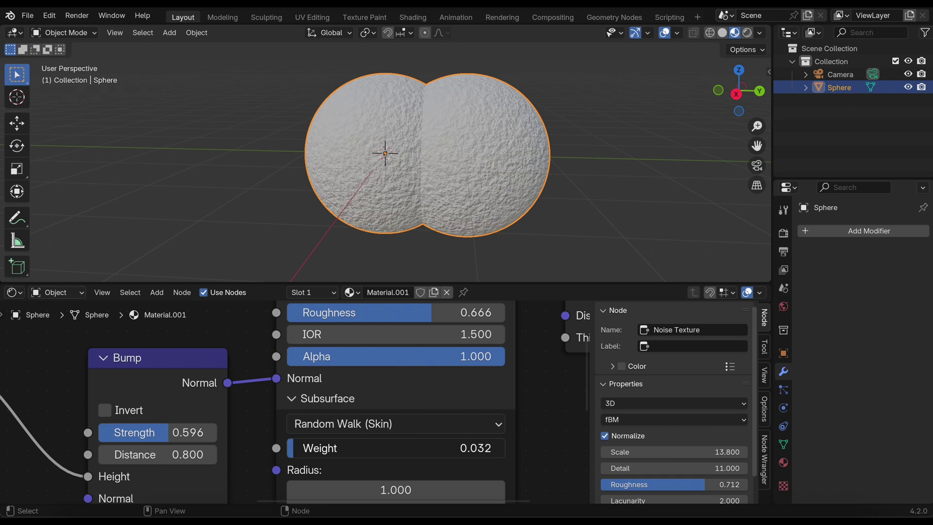
scroll(267, 391, "up", 5)
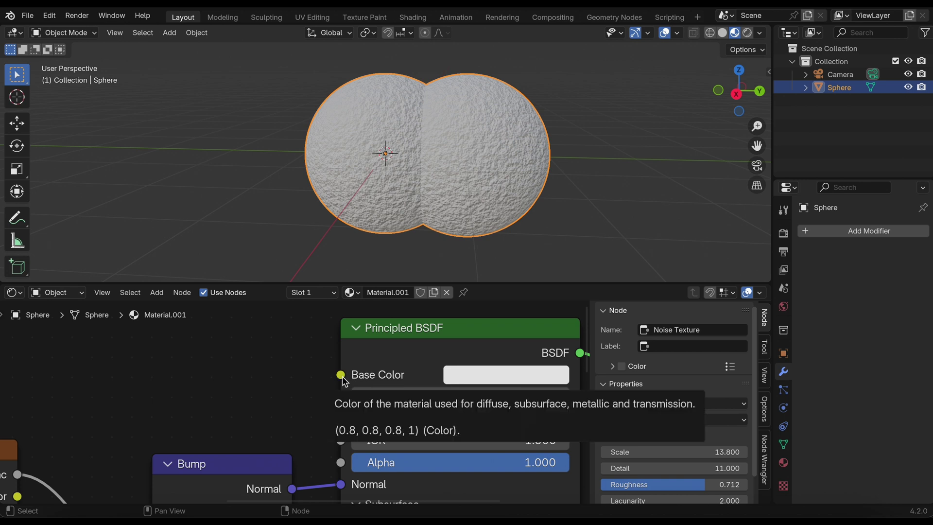
Add a Color Ramp node feeding the sphere material's Base Color and position it
left_click_drag(343, 379, 192, 334)
type("colo")
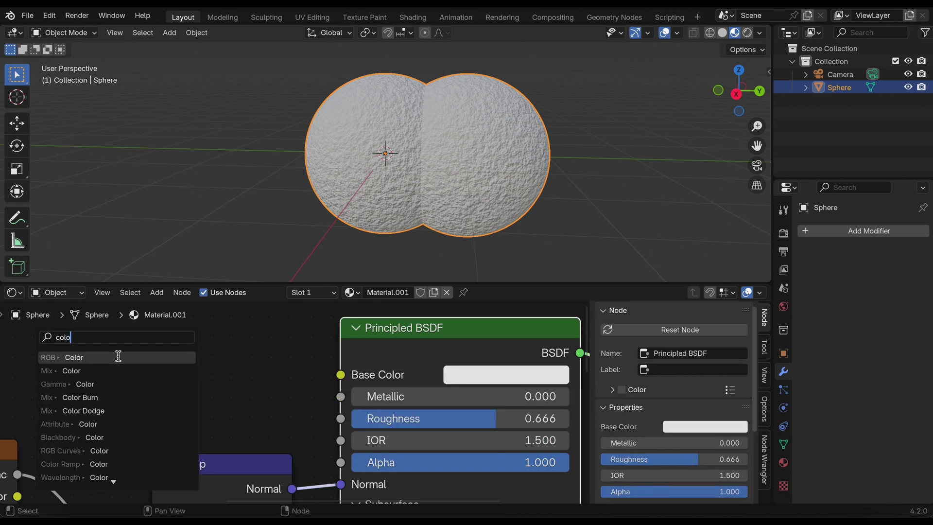
type("r ramp")
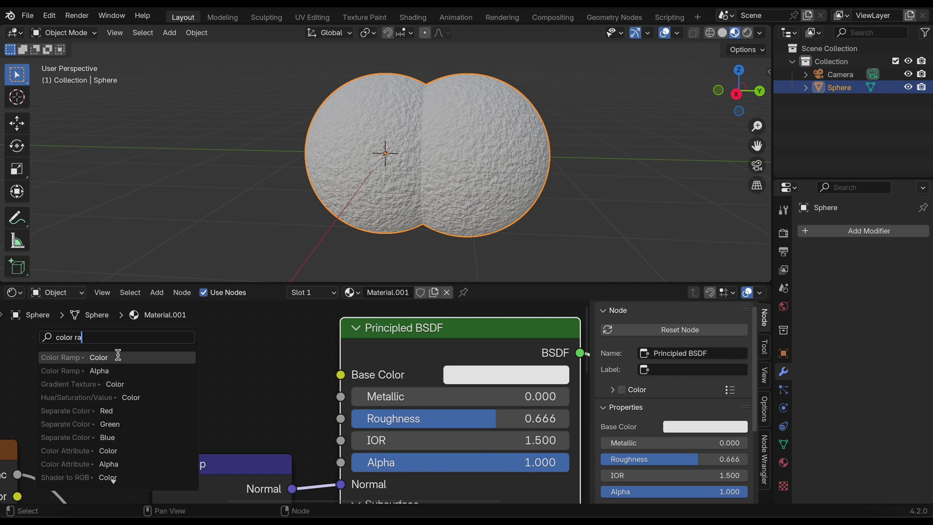
left_click(118, 356)
left_click(133, 348)
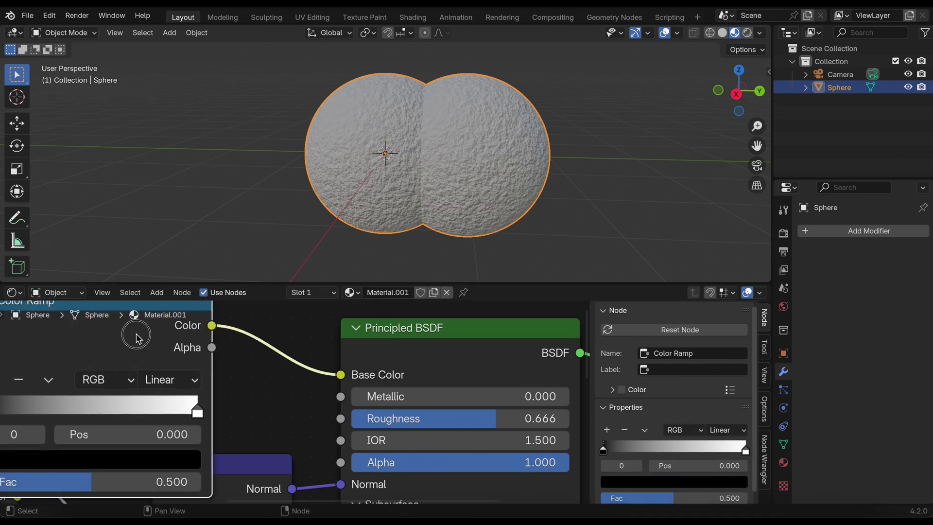
scroll(251, 401, "down", 3)
scroll(251, 400, "left", 3)
scroll(252, 401, "up", 2)
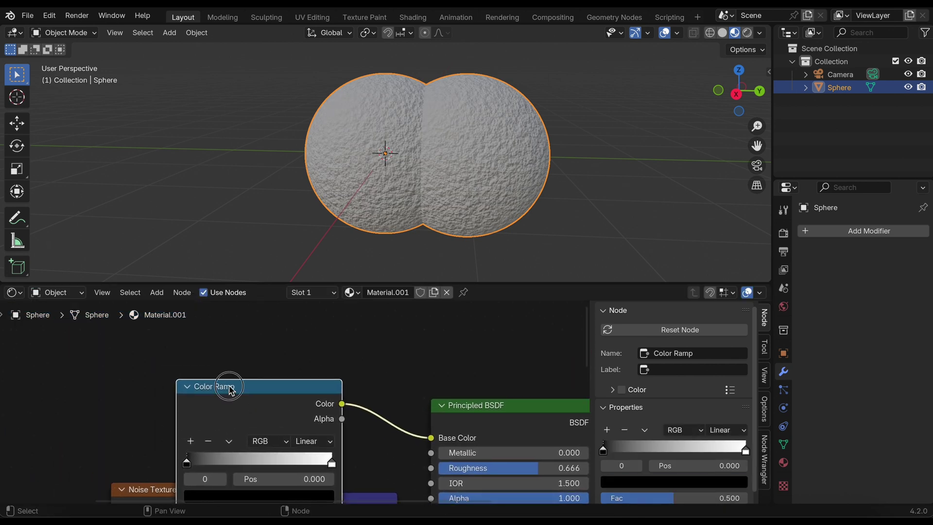
left_click_drag(233, 381, 219, 330)
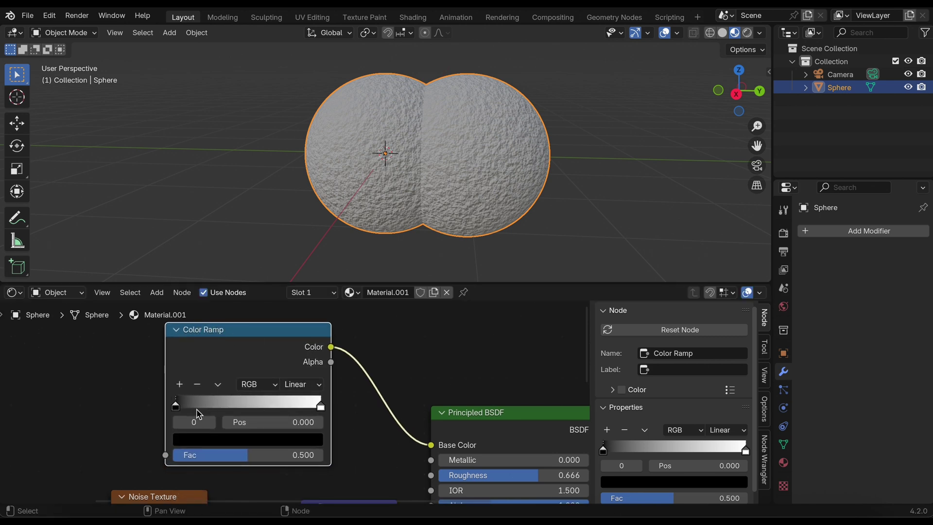
Make the ramp stops teal and pale pink, placed at 0.241 and 0.780
left_click(229, 445)
left_click(272, 439)
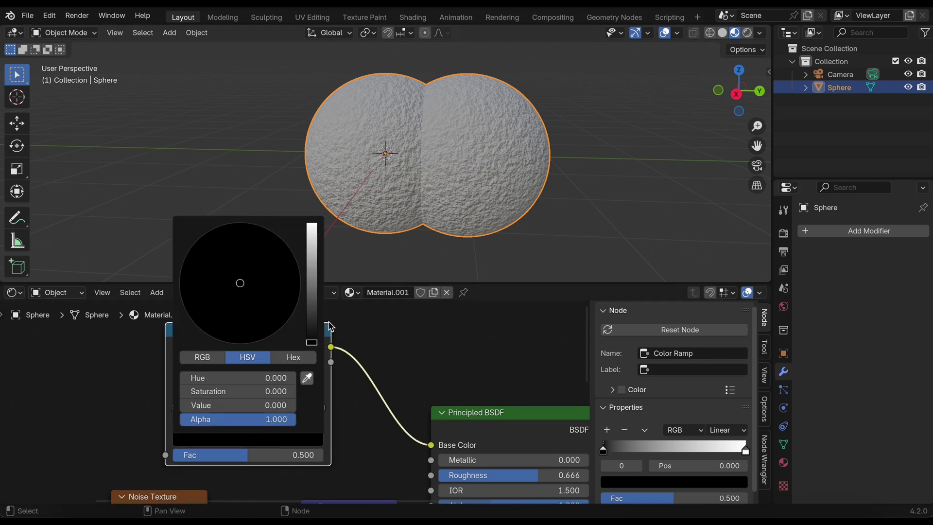
left_click_drag(316, 273, 315, 267)
left_click(241, 251)
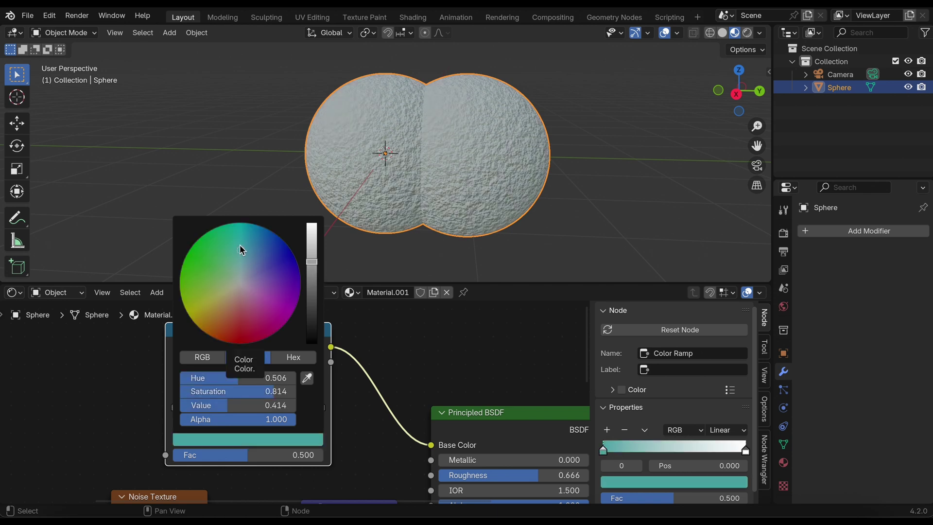
left_click(240, 246)
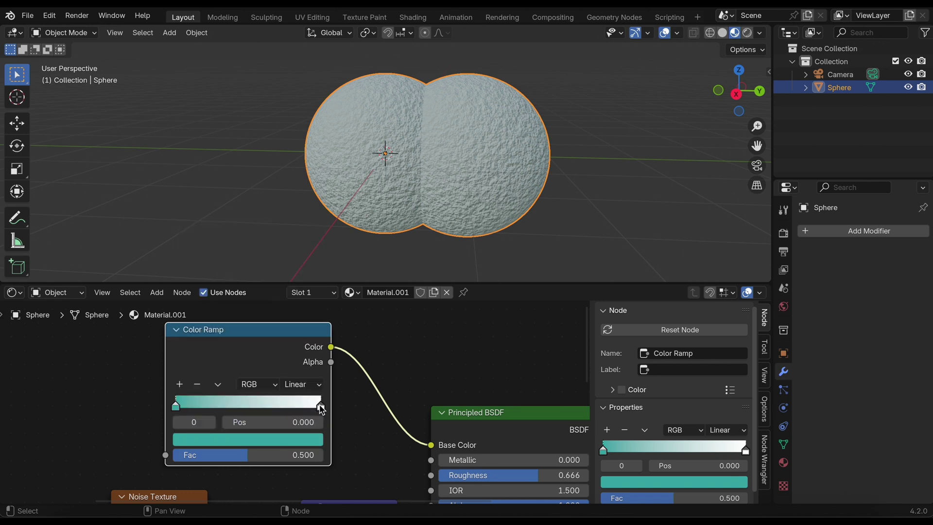
left_click(321, 406)
left_click(288, 441)
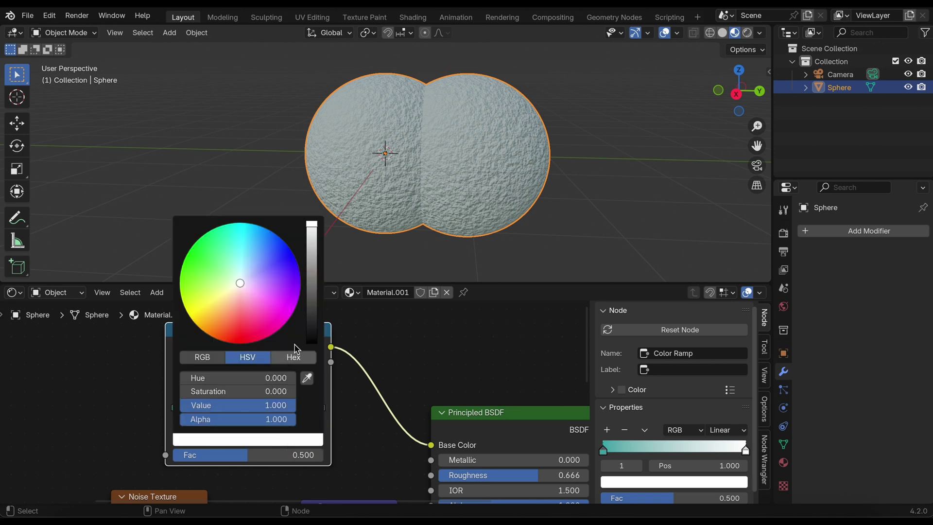
left_click(250, 285)
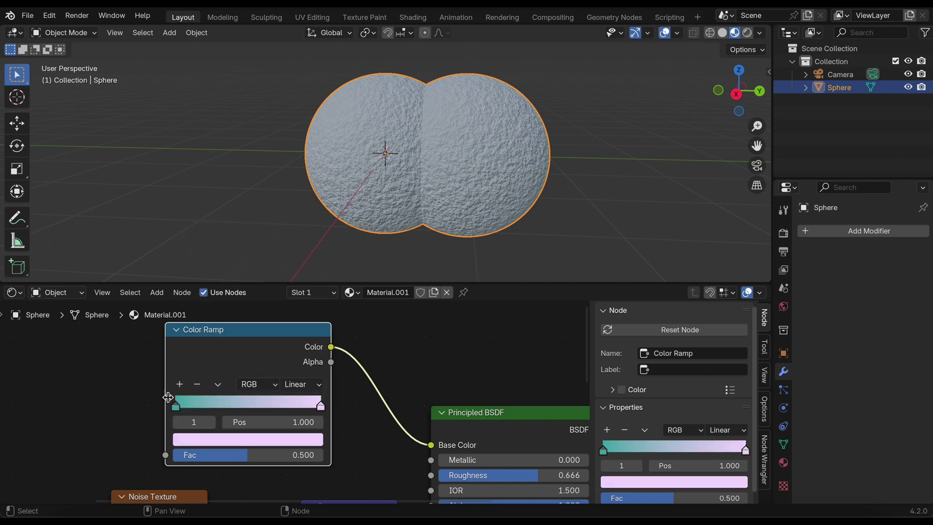
left_click_drag(180, 412, 213, 410)
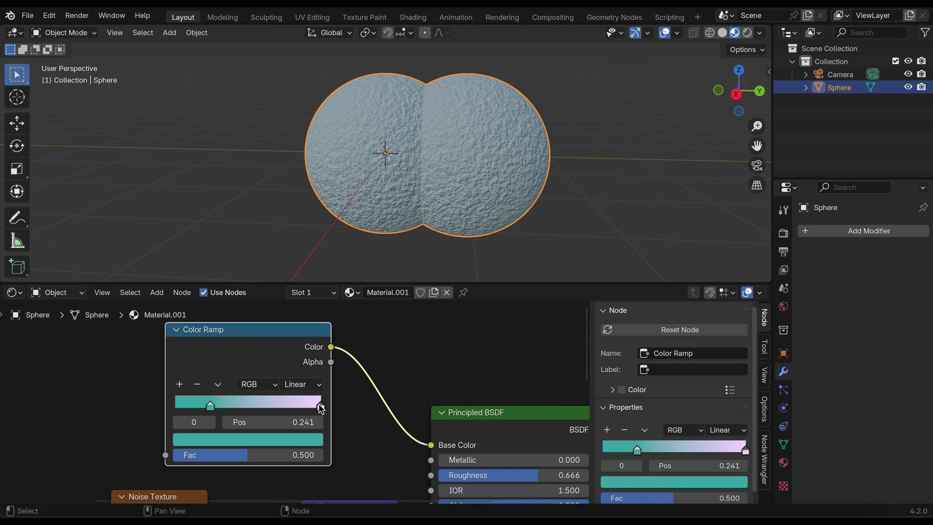
left_click_drag(321, 408, 287, 410)
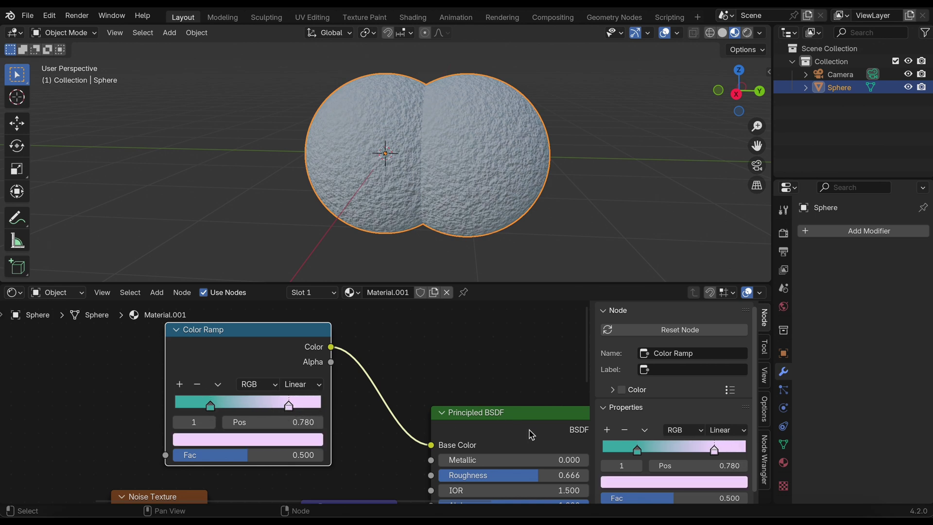
Shift the Texture Coordinate, Mapping and Noise Texture nodes left, then shrink the Shader Editor to a strip
scroll(531, 435, "right", 5, "ctrl")
scroll(532, 435, "down", 2, "shift")
scroll(531, 435, "down", 3)
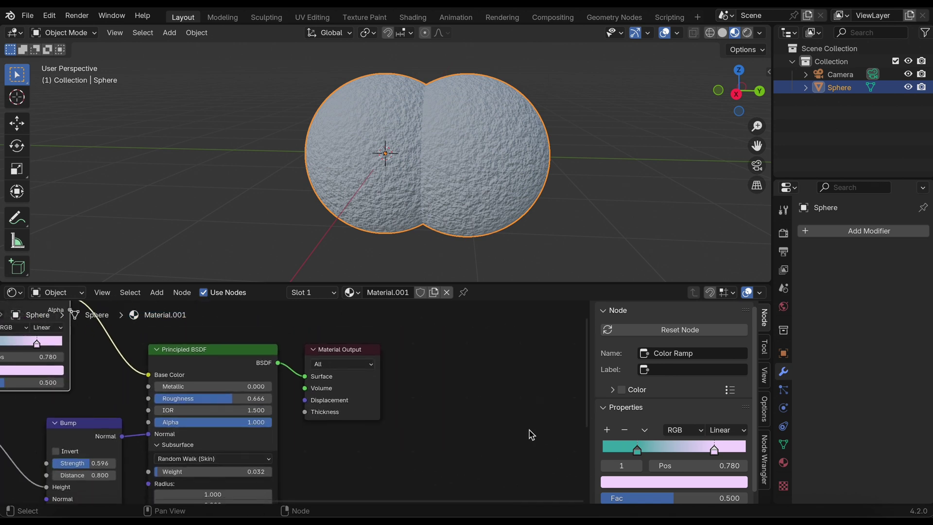
scroll(359, 442, "left", 10, "ctrl")
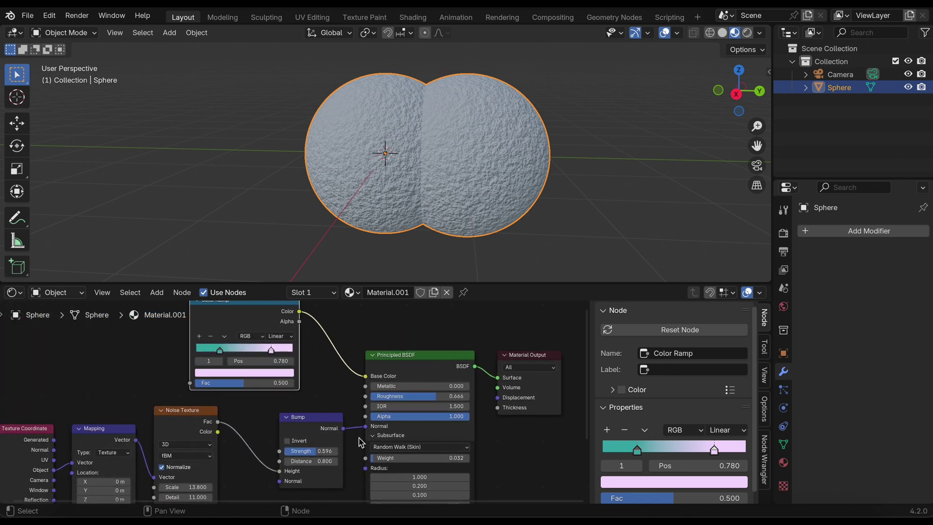
scroll(359, 442, "down", 2, "shift")
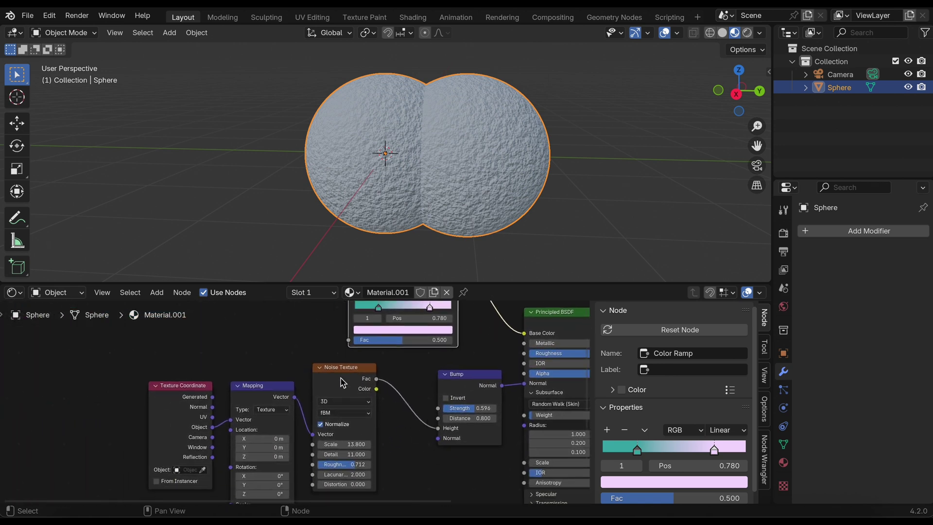
left_click_drag(142, 359, 374, 487)
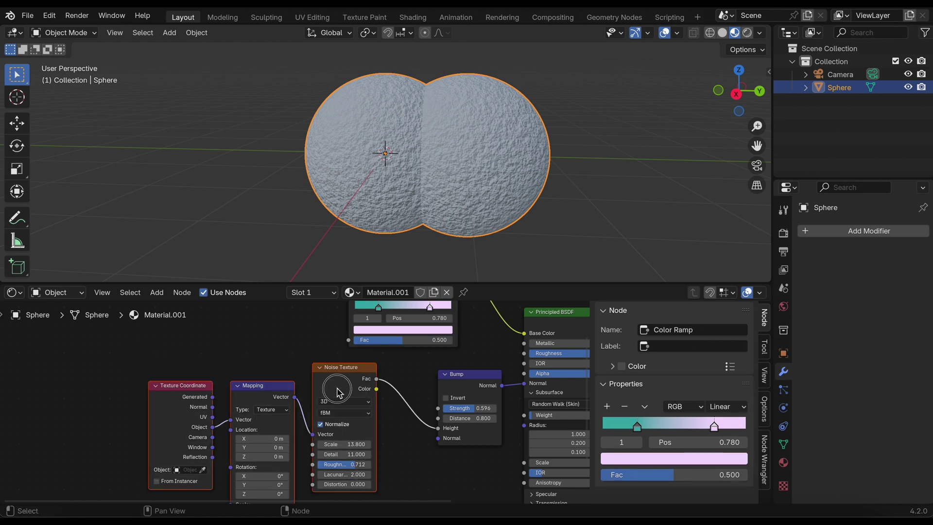
left_click_drag(337, 389, 224, 395)
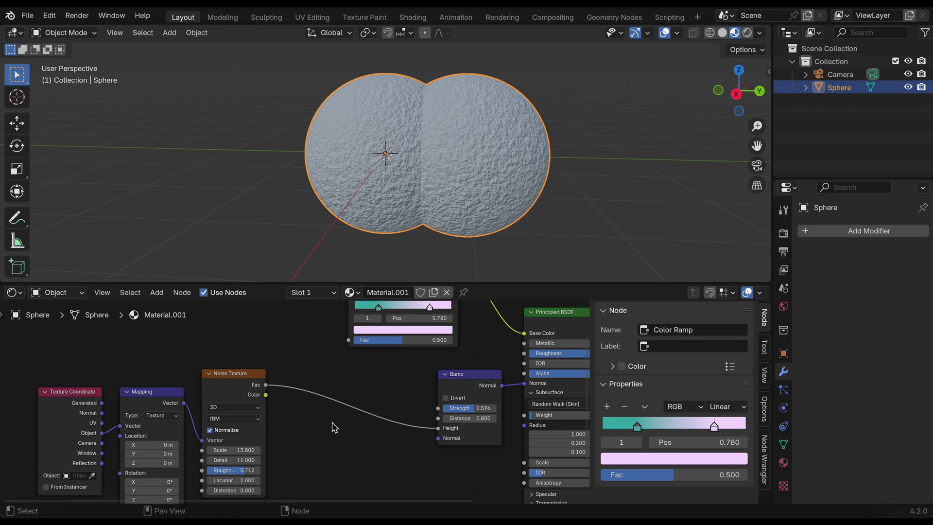
left_click_drag(234, 384, 248, 386)
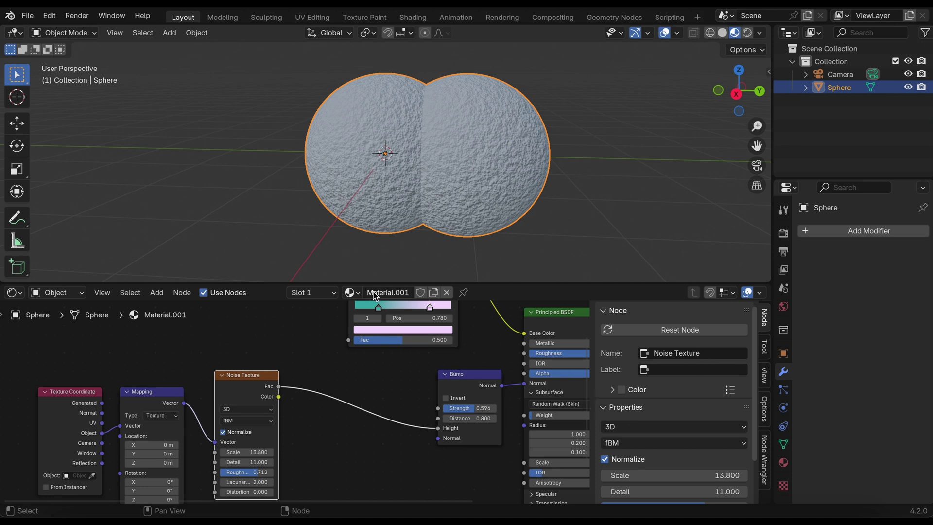
left_click_drag(364, 283, 348, 467)
Change the bottom node editor into a Timeline
left_click(14, 478)
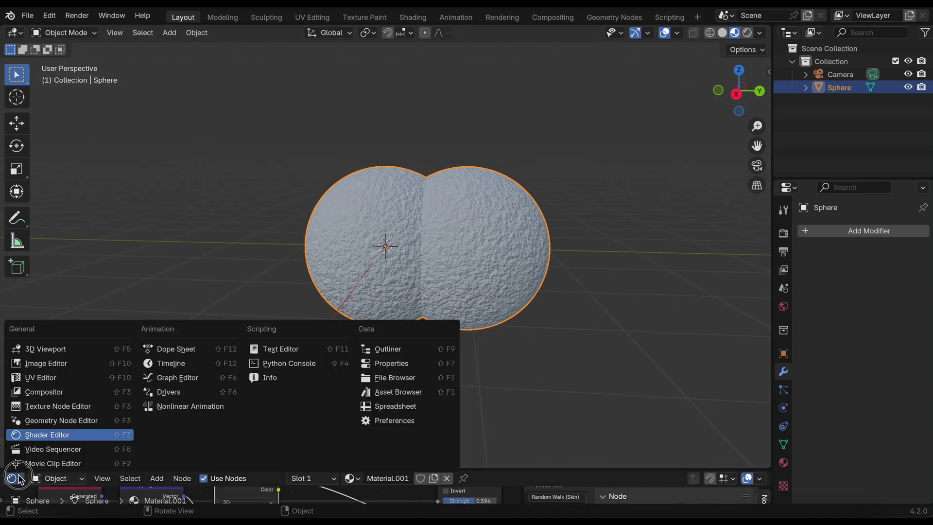
left_click(34, 479)
left_click(13, 478)
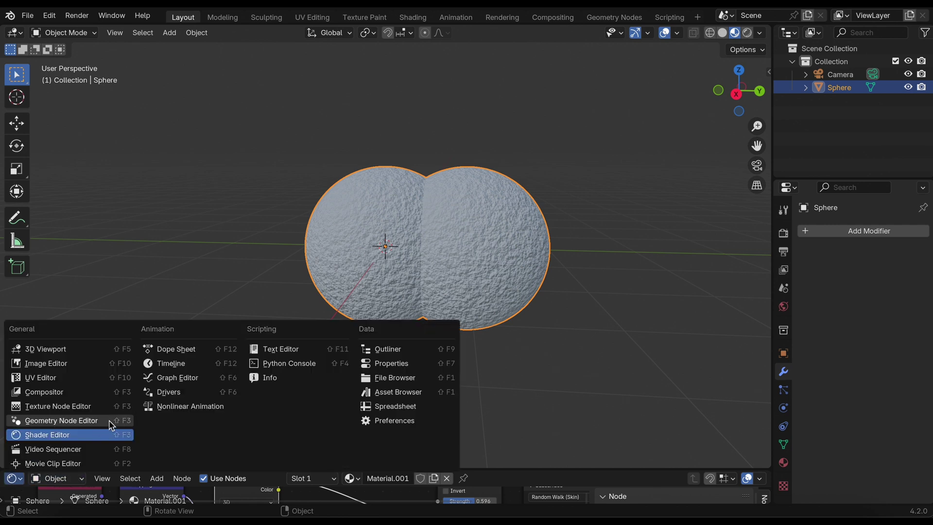
left_click(168, 365)
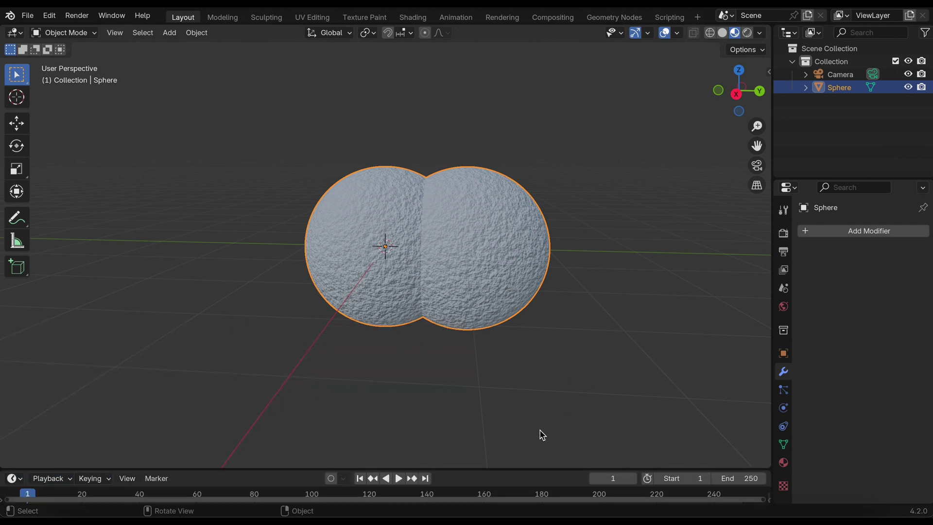
Move the sphere 6.6919 m along the global Y axis
scroll(494, 274, "down", 1)
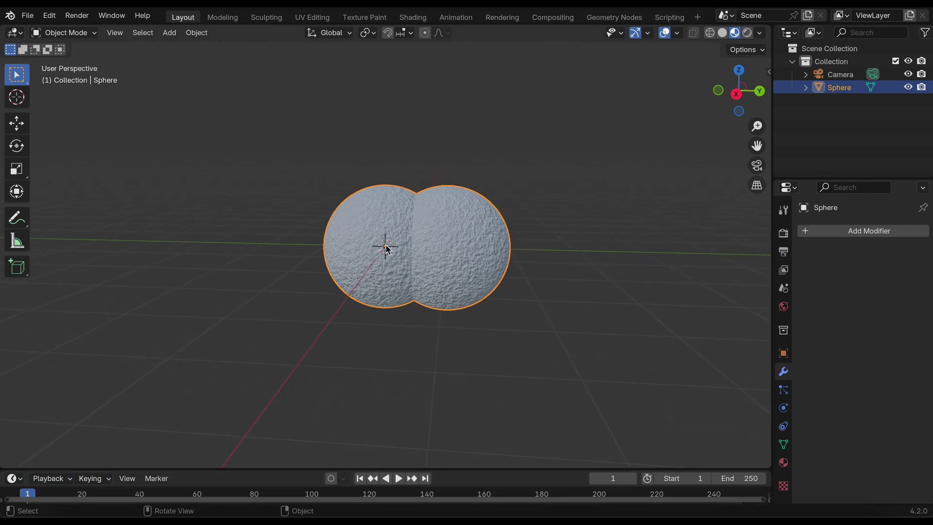
scroll(387, 249, "down", 2)
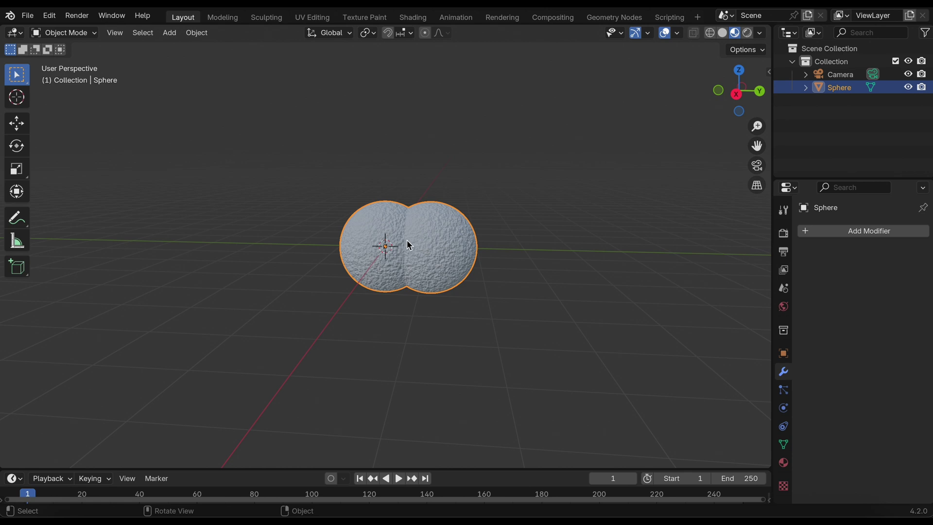
key("g")
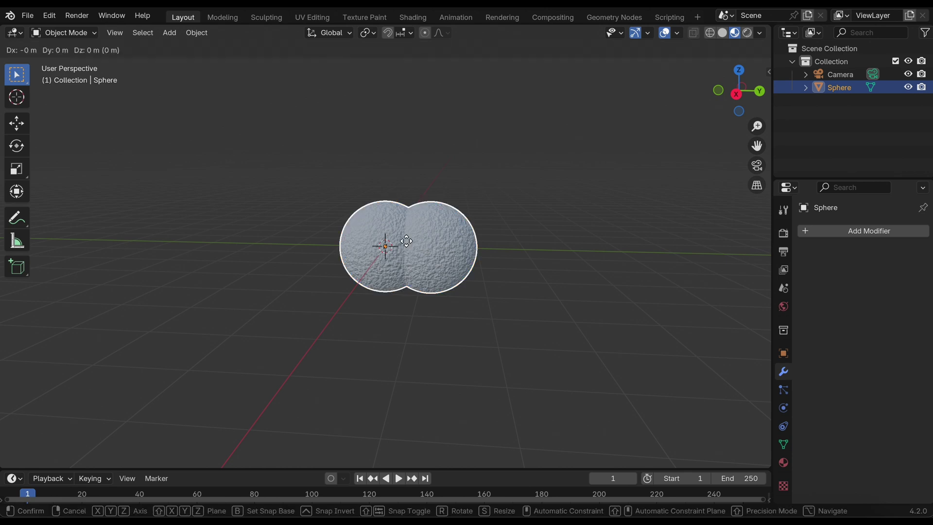
key("y")
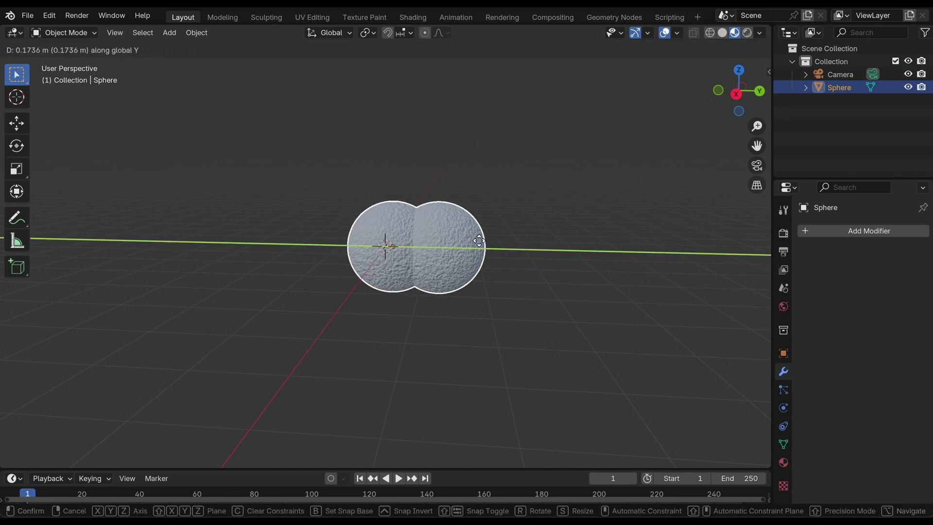
left_click(731, 251)
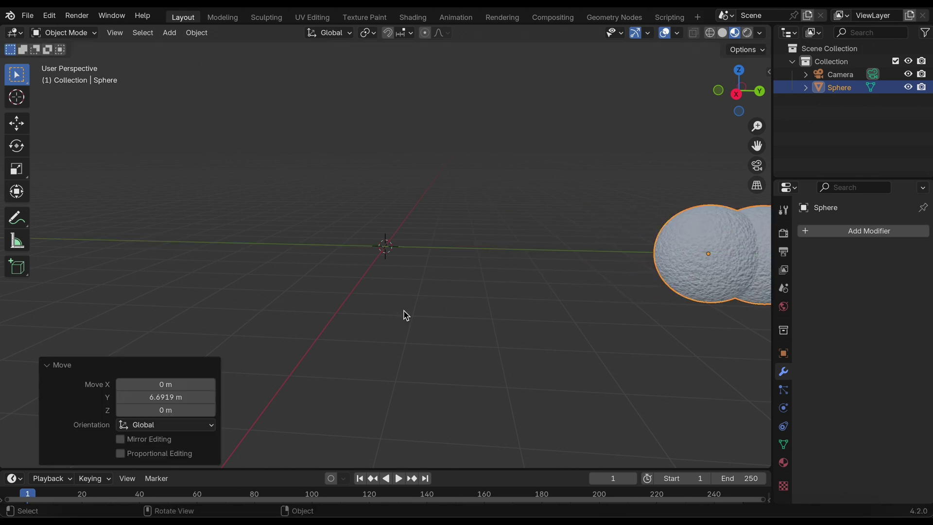
Add a cube mesh at the world origin
key("shift+a")
mouse_move(389, 264)
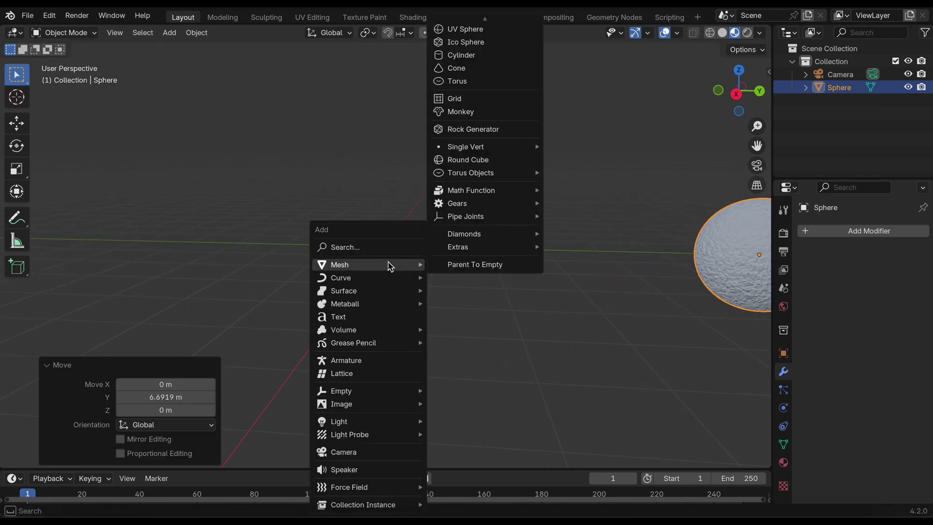
mouse_move(471, 7)
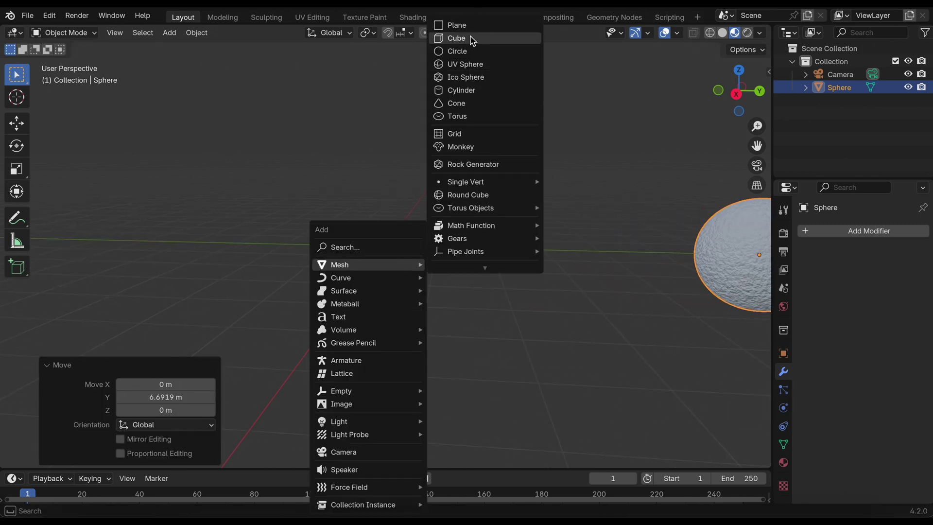
left_click(470, 39)
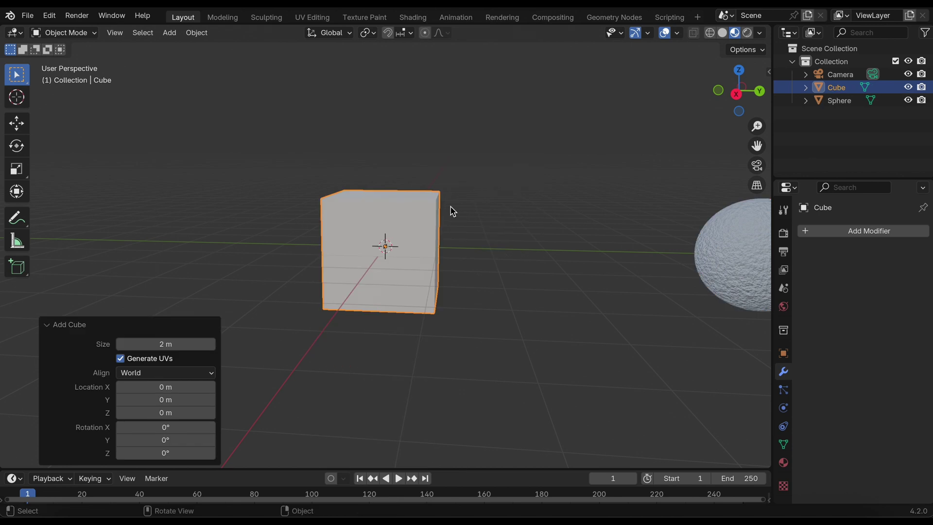
Give the cube a new particle system and widen the Properties editor
left_click(783, 390)
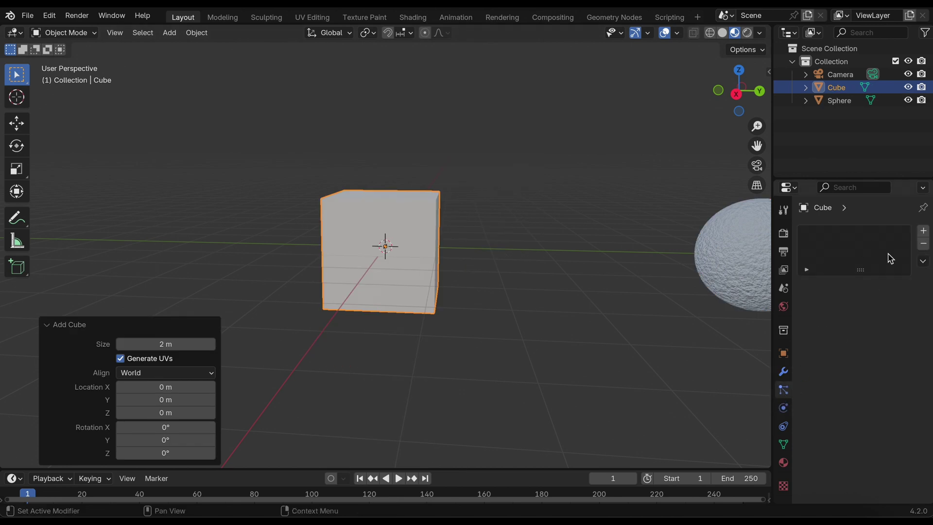
left_click(923, 233)
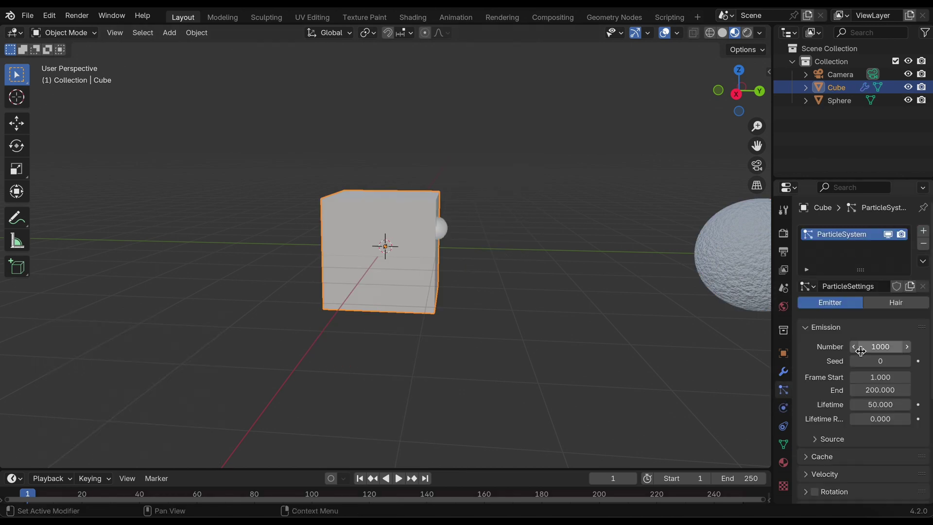
middle_click_drag(832, 386, 832, 385, "ctrl")
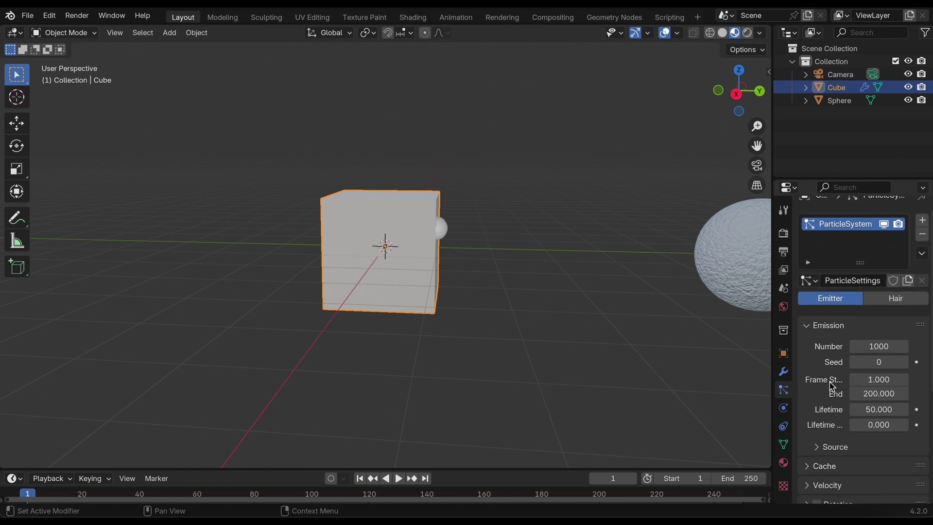
left_click_drag(774, 344, 670, 319)
scroll(814, 376, "down", 2)
scroll(814, 376, "down", 2)
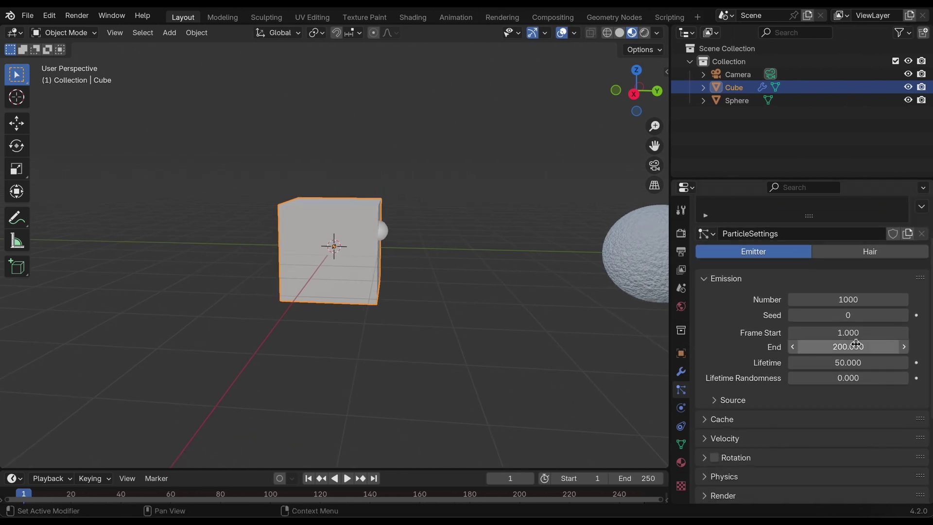
Set the emission End frame to 1 and the particle Number to 100
left_click(851, 347)
key("BackSpace")
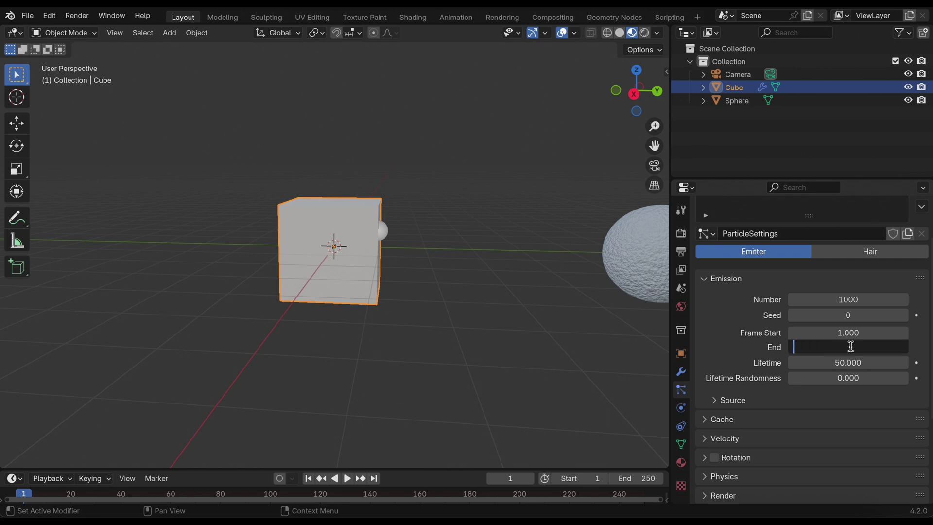
type("1")
key("Return")
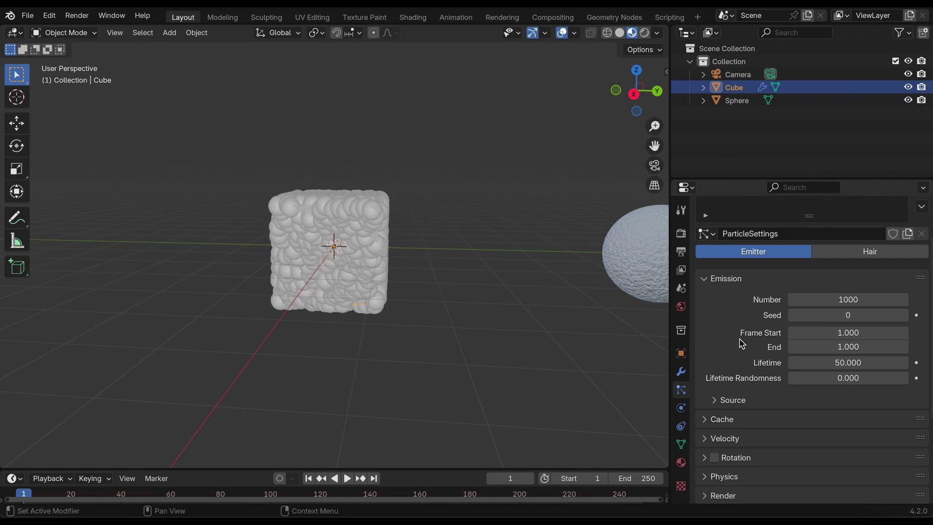
left_click(854, 300)
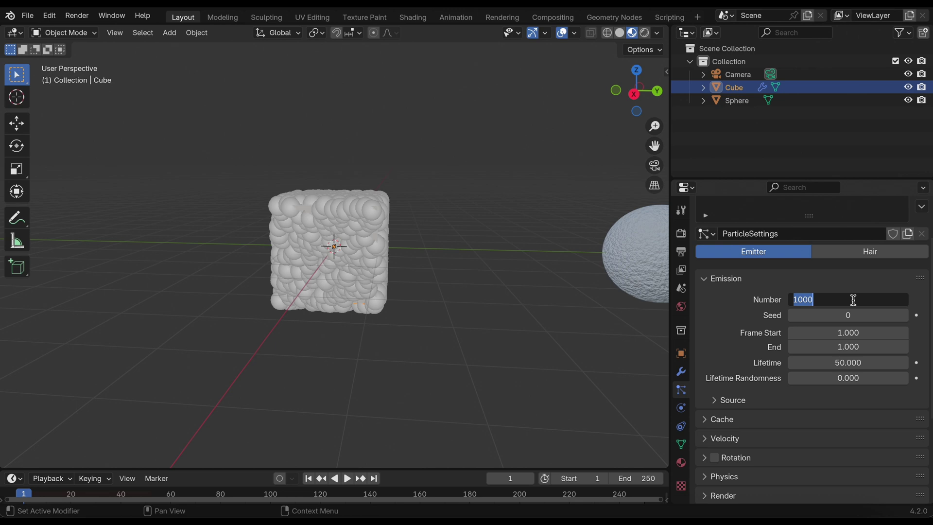
key("BackSpace")
type("100")
key("Return")
Render the particles as Object, using the Sphere as the instance object
scroll(762, 445, "down", 6)
left_click(751, 365)
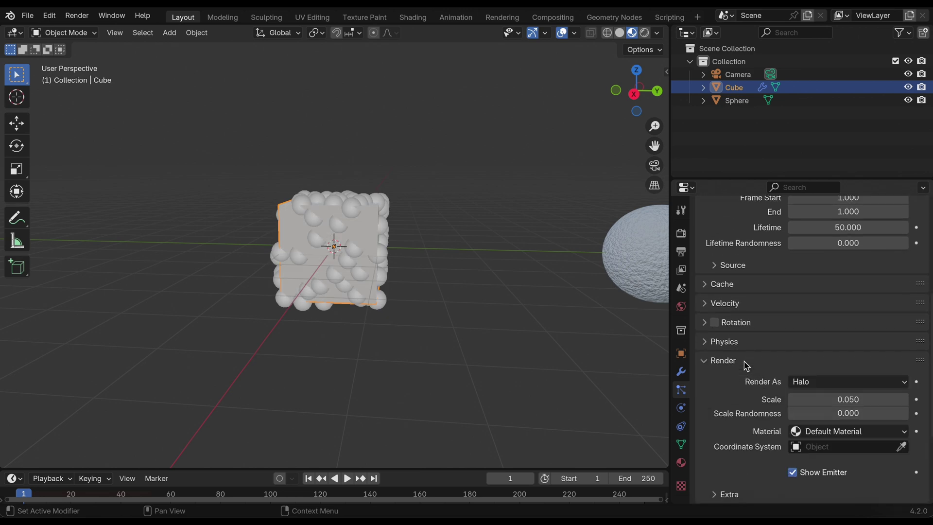
scroll(756, 450, "down", 3)
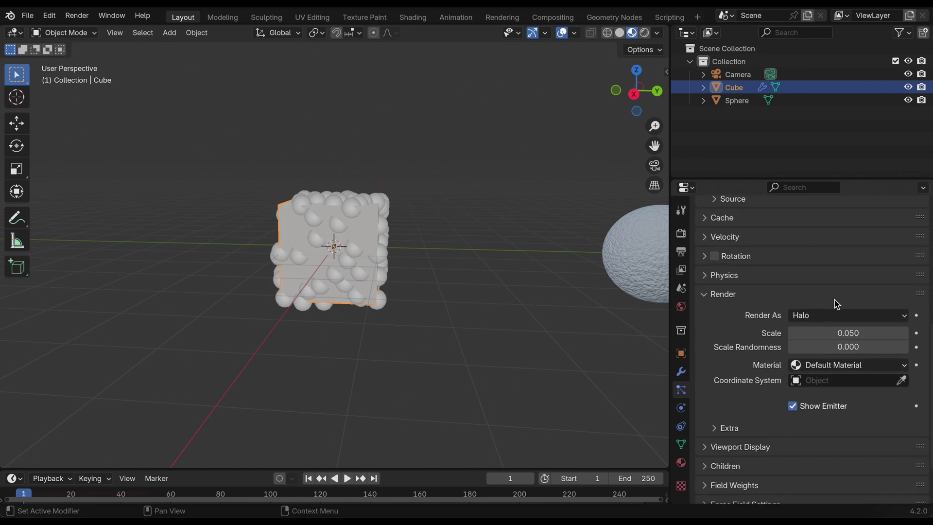
left_click(826, 315)
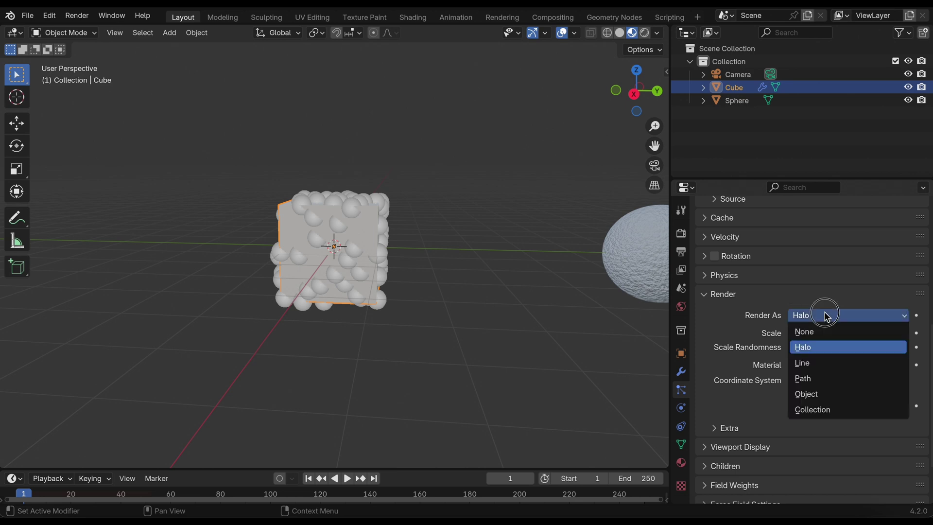
left_click(817, 395)
scroll(823, 418, "down", 1)
scroll(823, 432, "down", 3)
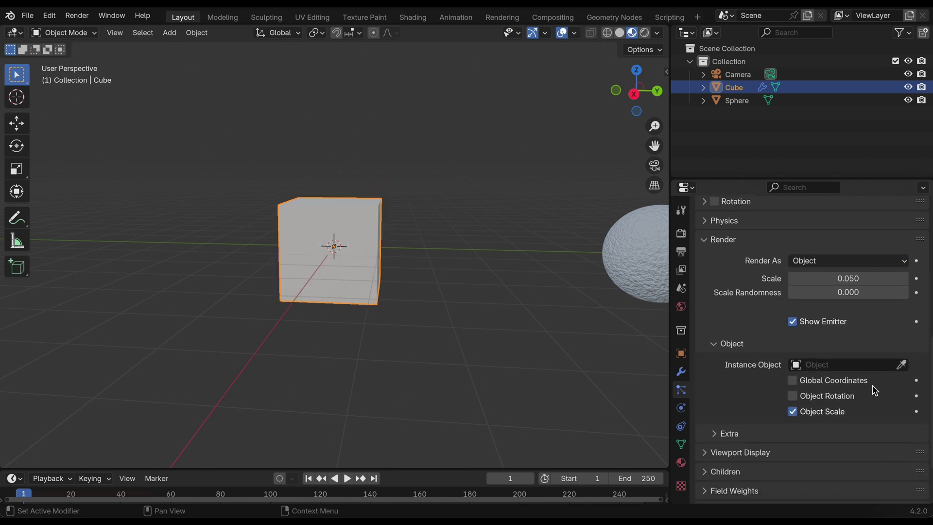
left_click(901, 364)
left_click(642, 267)
Turn off Show Emitter in the particle Viewport Display settings
scroll(838, 426, "down", 5)
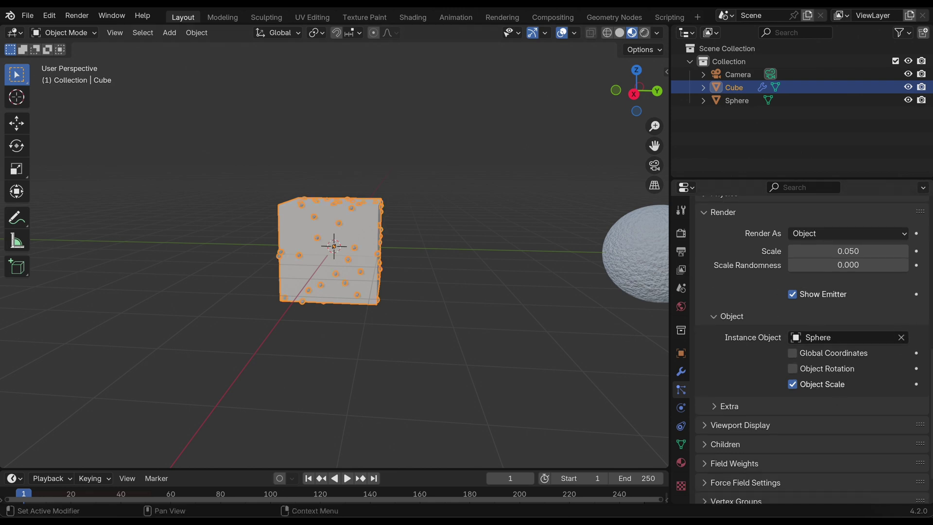
left_click(774, 381)
scroll(793, 429, "down", 3)
left_click(793, 426)
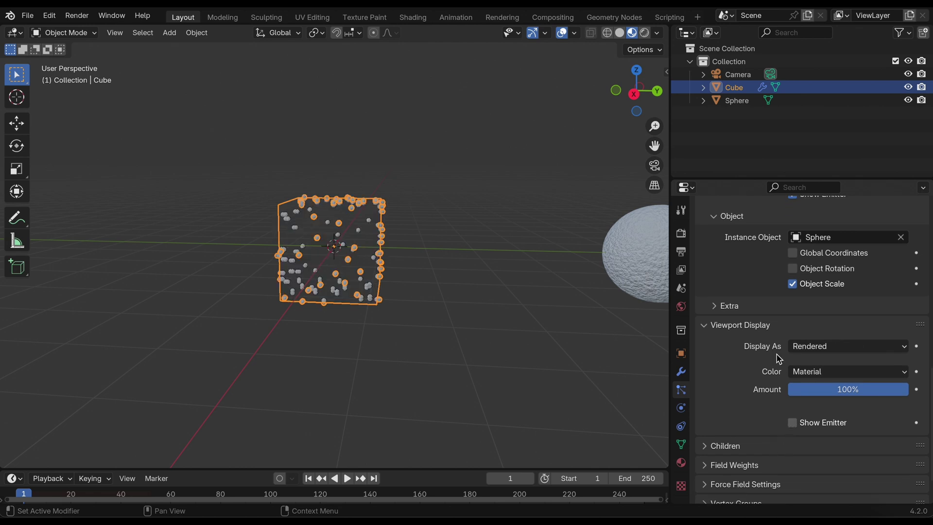
scroll(417, 243, "up", 4)
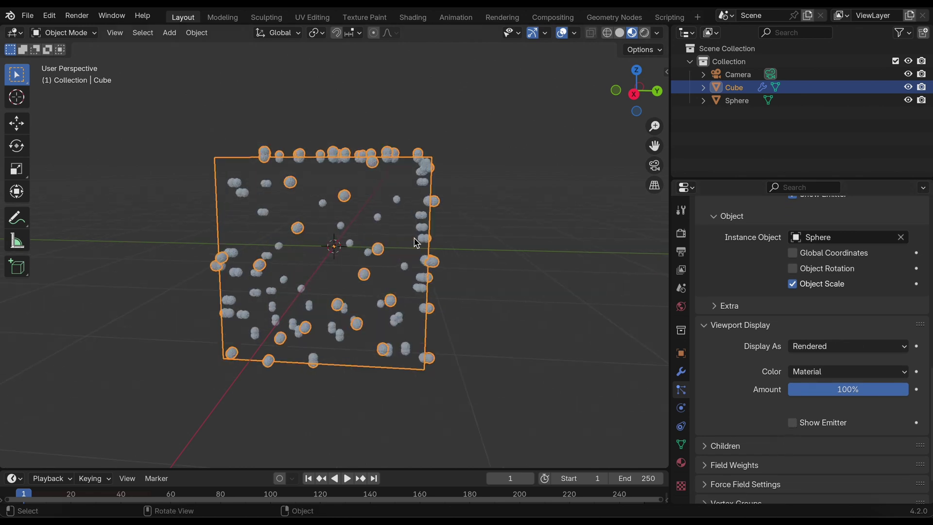
scroll(416, 243, "up", 2)
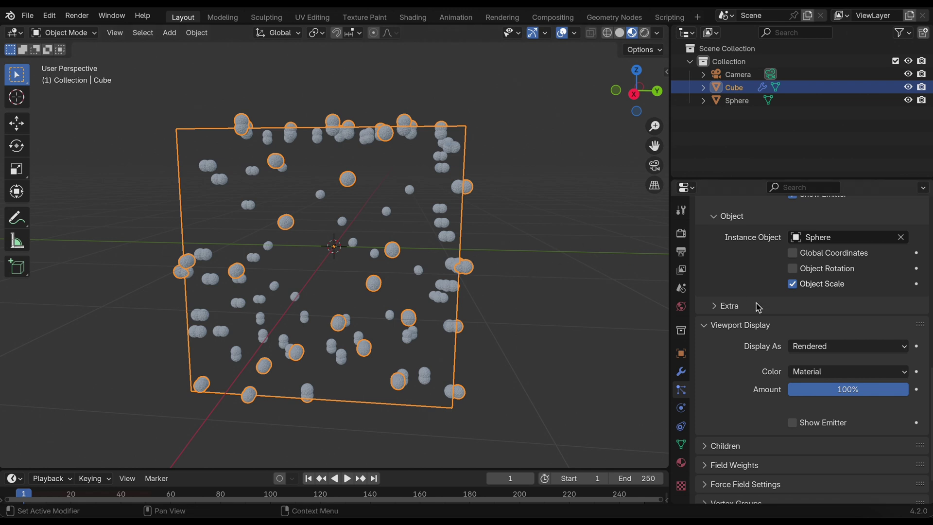
scroll(757, 307, "up", 15)
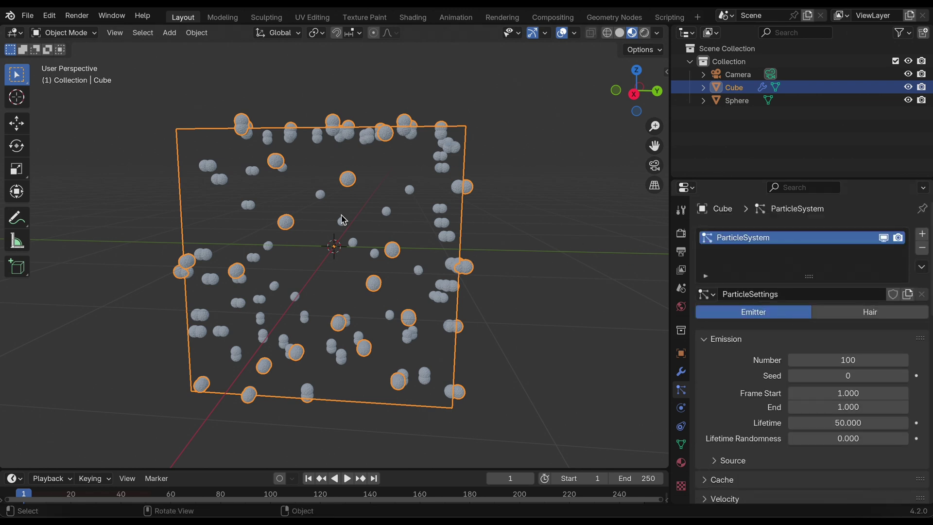
Switch the viewport to Solid shading
middle_click_drag(306, 278, 447, 289)
scroll(782, 400, "down", 6)
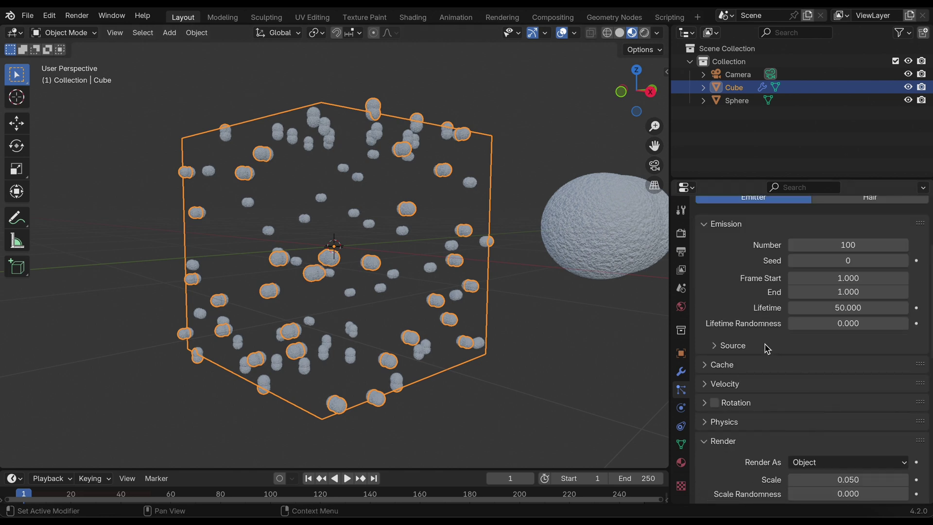
left_click(620, 33)
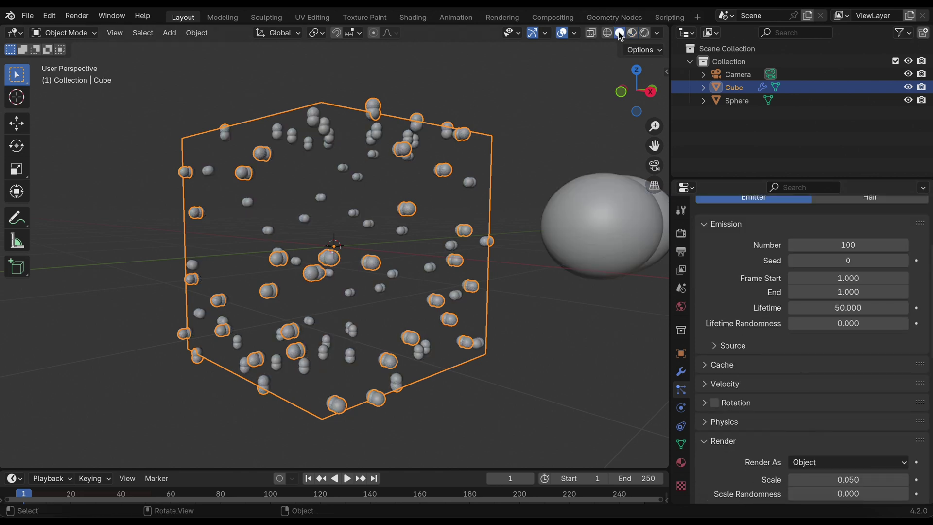
Set the particle Source's Emit From to Volume
scroll(806, 307, "up", 1)
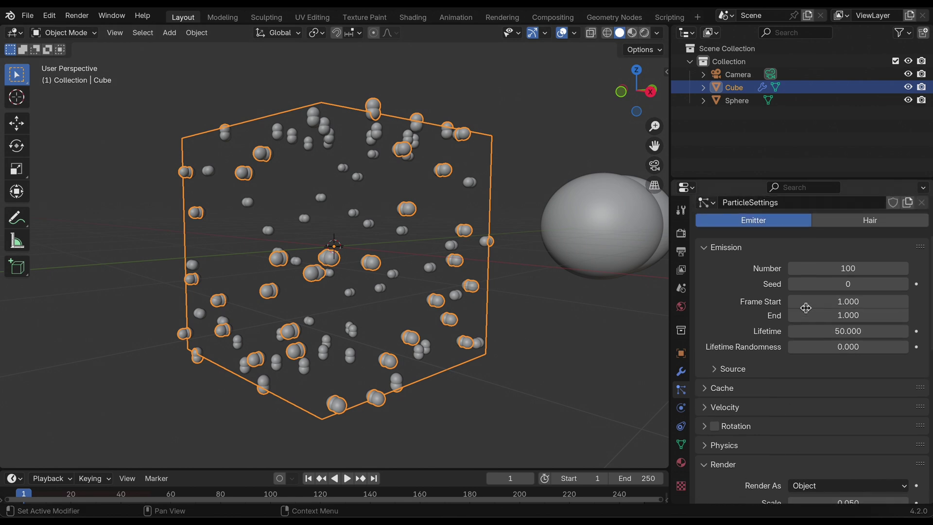
left_click(733, 369)
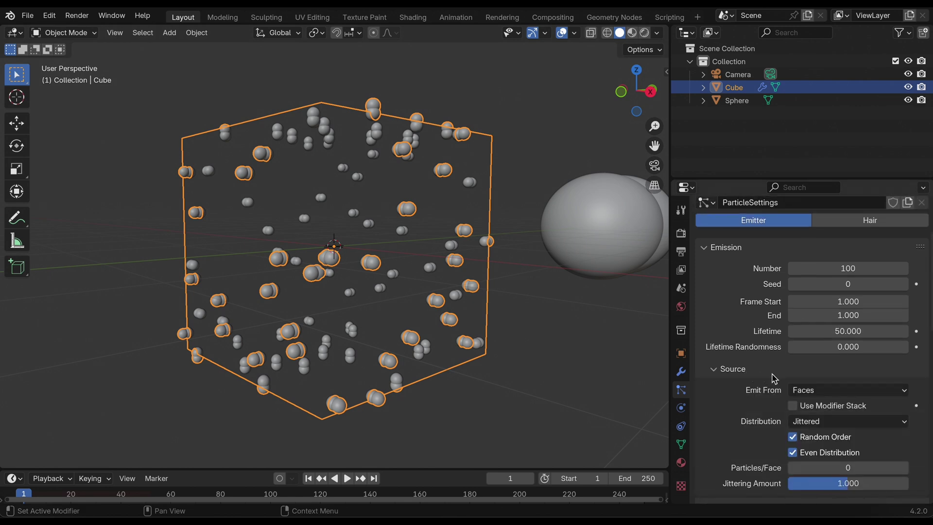
left_click(823, 391)
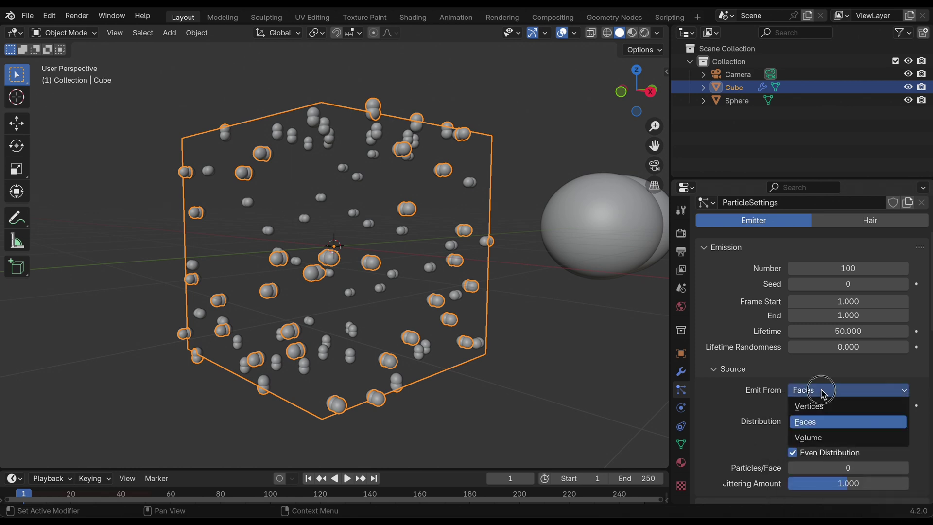
left_click(808, 439)
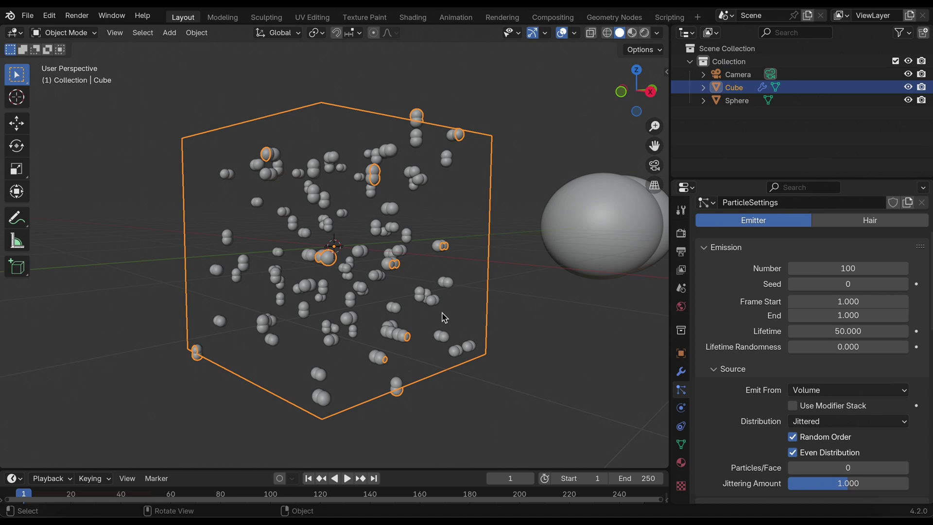
scroll(763, 434, "down", 4)
scroll(763, 433, "down", 3)
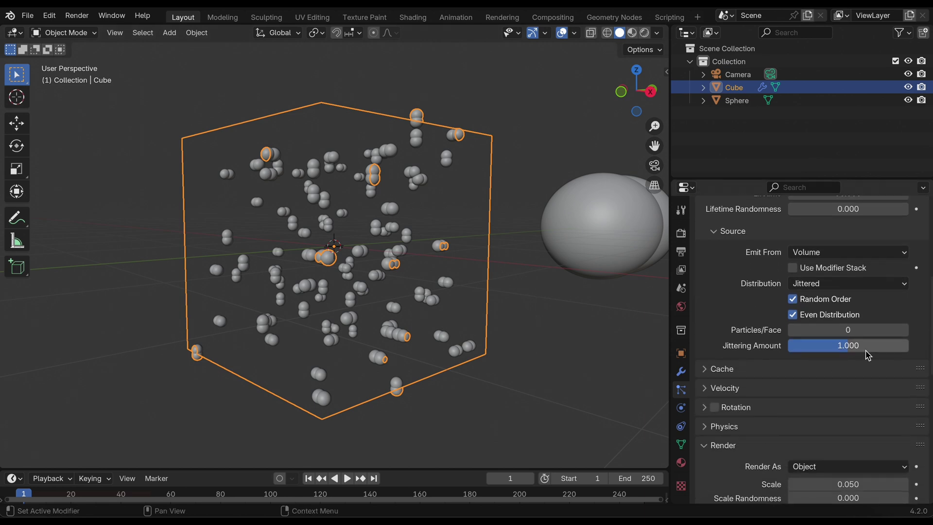
scroll(766, 398, "down", 6)
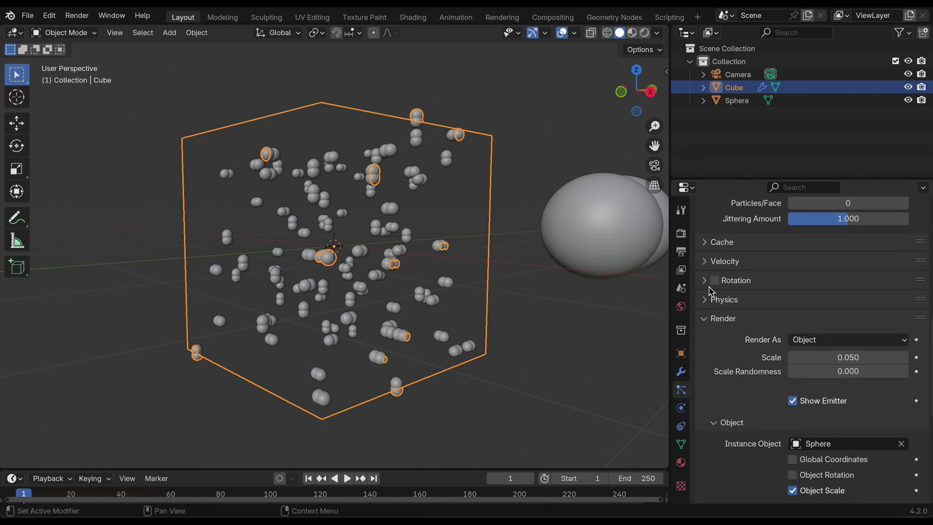
Enable particle rotation with Randomize set to about 0.552
left_click(714, 281)
left_click(705, 282)
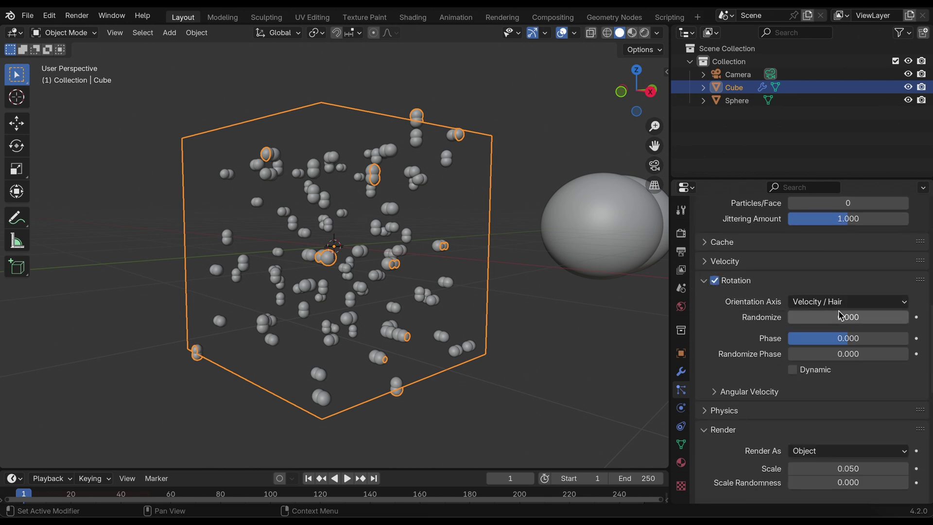
left_click(811, 316)
left_click_drag(810, 317, 854, 320)
scroll(322, 259, "up", 5)
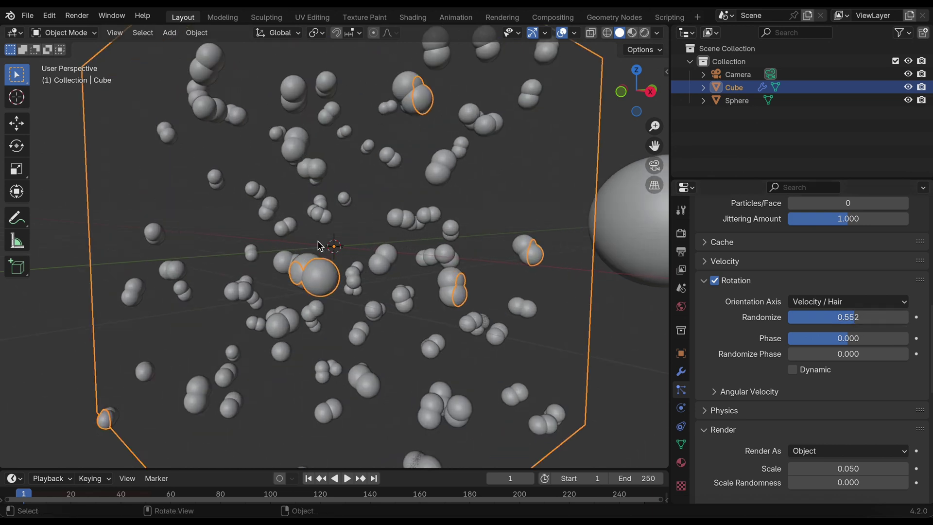
scroll(739, 409, "down", 5)
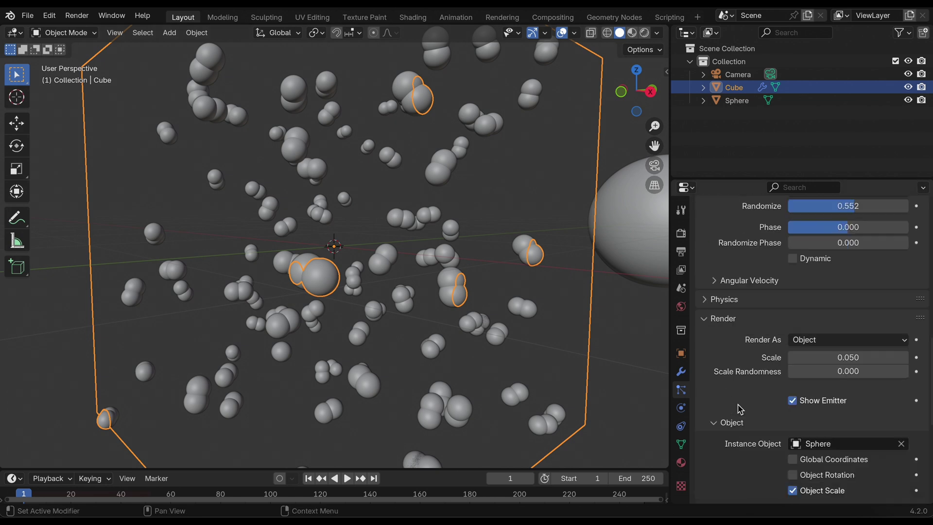
scroll(738, 408, "down", 2)
scroll(737, 406, "up", 2)
scroll(761, 369, "down", 10)
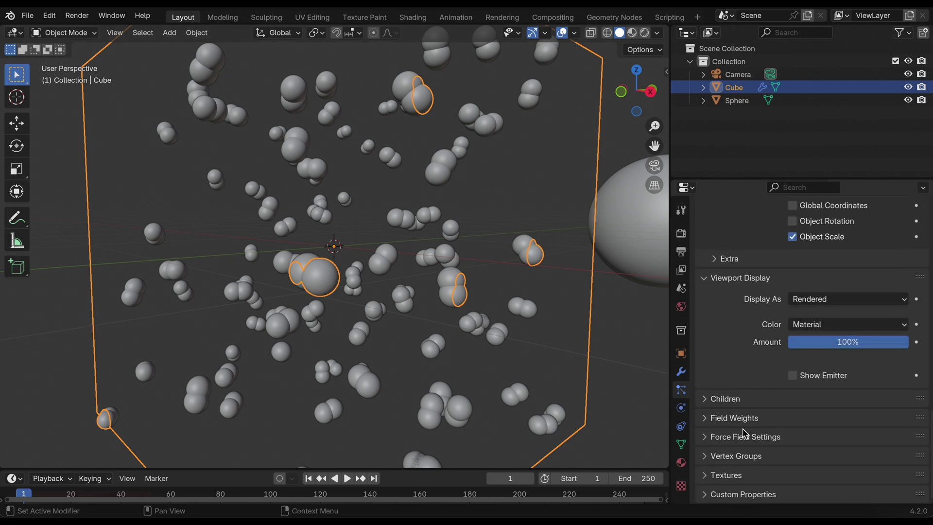
Uncheck Show Emitter in the particle Render settings to hide the cube from renders
left_click(740, 422)
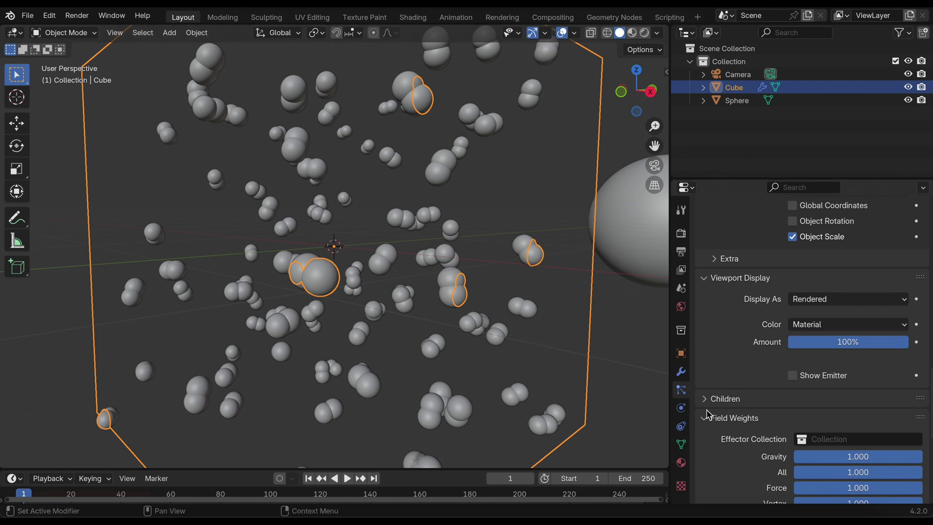
left_click(707, 426)
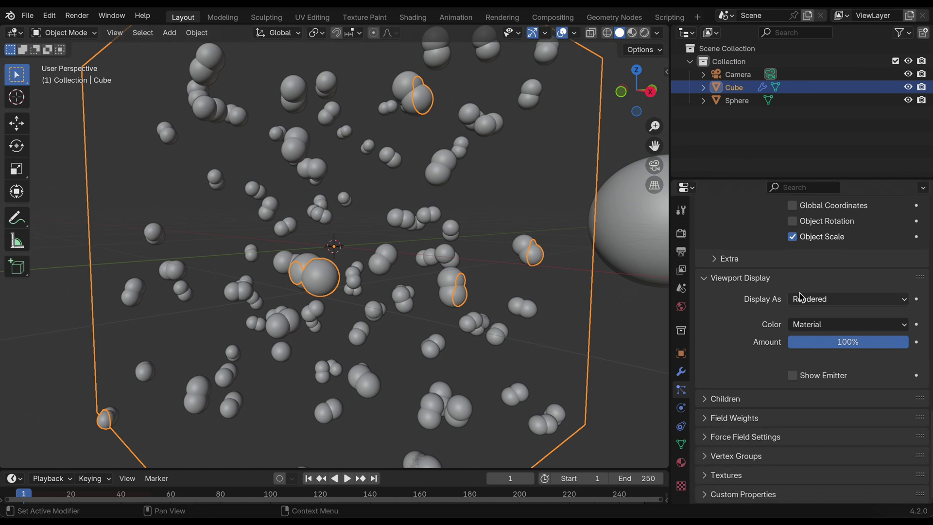
scroll(799, 297, "up", 5)
scroll(797, 286, "up", 1)
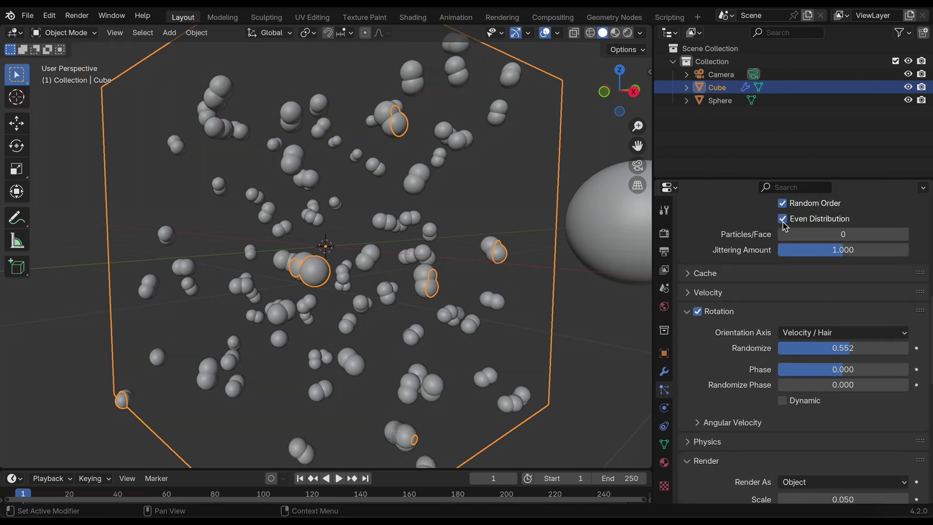
scroll(784, 226, "up", 2)
scroll(781, 223, "down", 10)
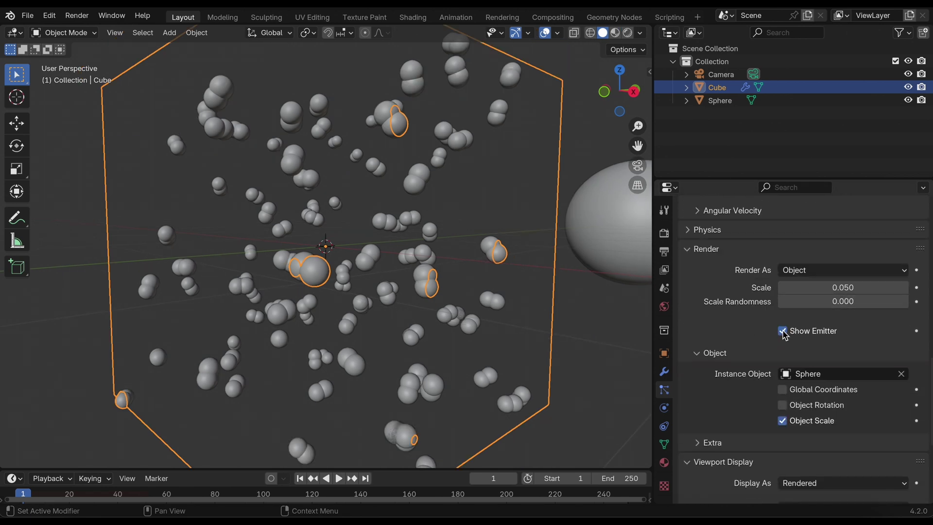
left_click(782, 332)
scroll(812, 309, "up", 1)
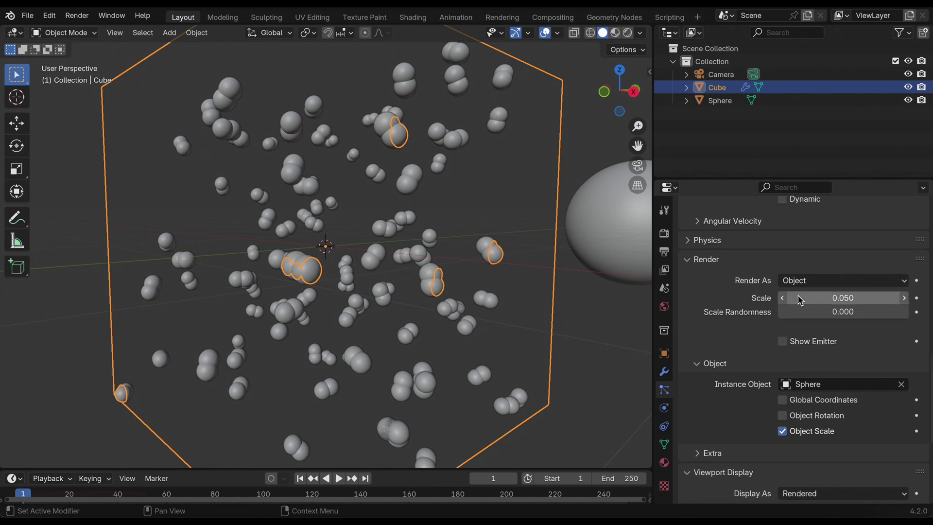
scroll(801, 300, "up", 3)
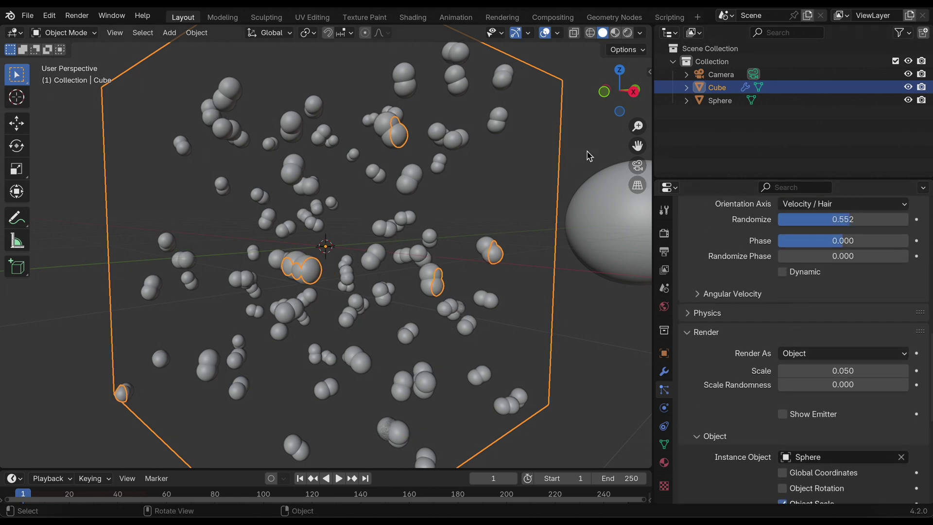
Look through the scene camera, widen the viewport, and enable Lock Camera to View
left_click(637, 165)
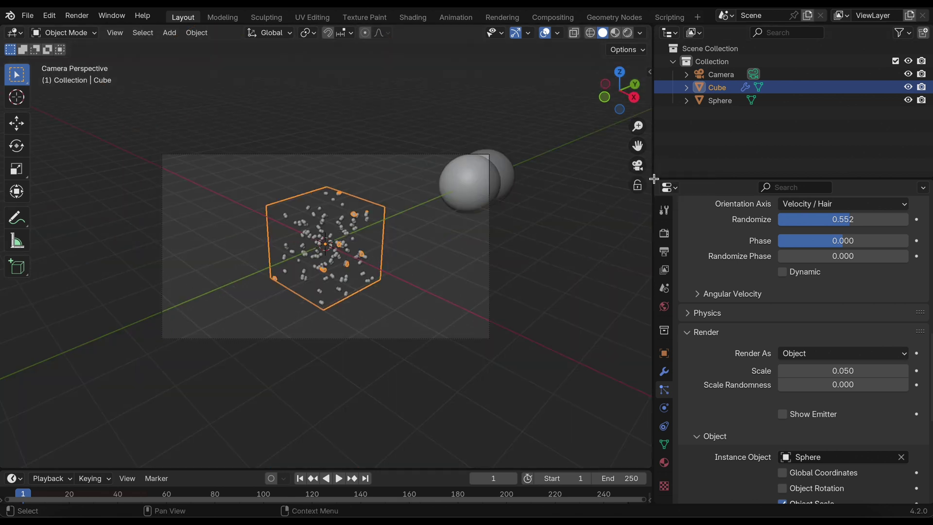
left_click_drag(654, 198, 753, 219)
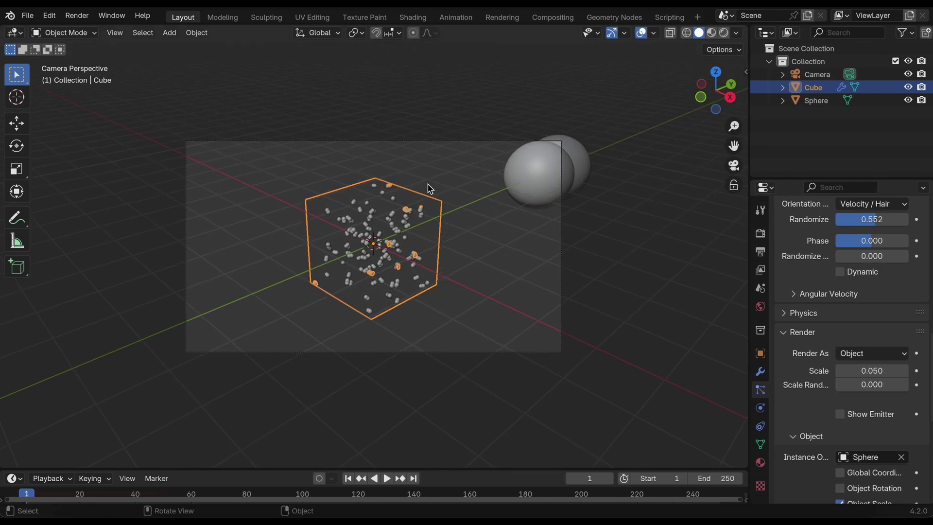
left_click(734, 186)
Zoom the camera in close to the sphere instances and reframe from a side angle
scroll(447, 224, "up", 2)
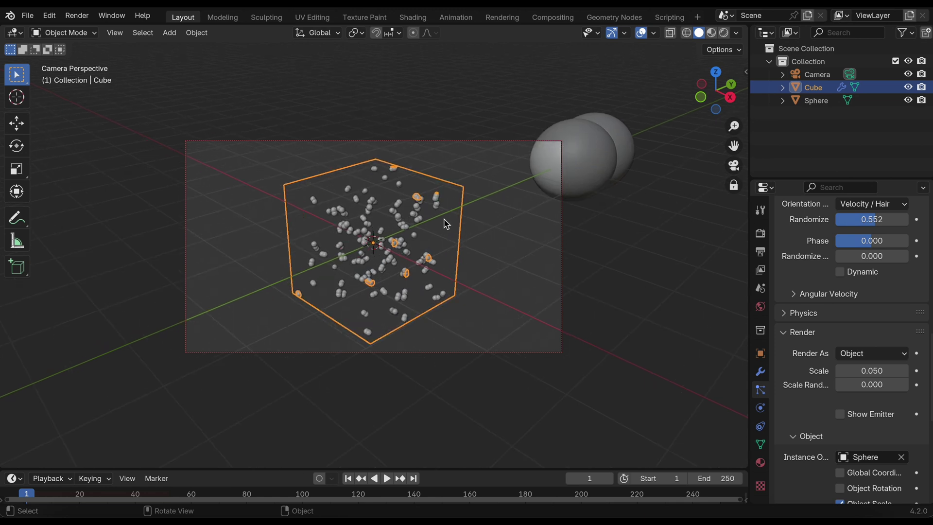
scroll(447, 224, "up", 2)
scroll(446, 224, "up", 2)
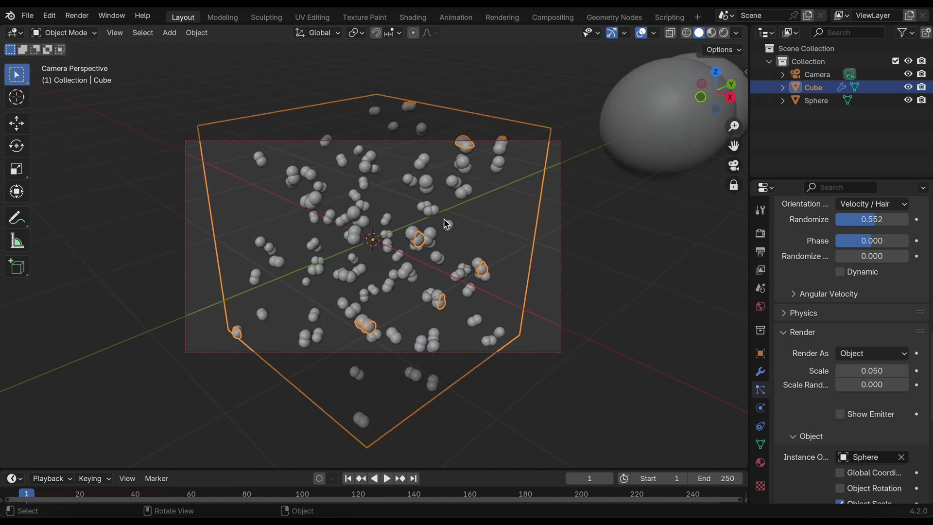
scroll(446, 225, "up", 3)
key("KP_3")
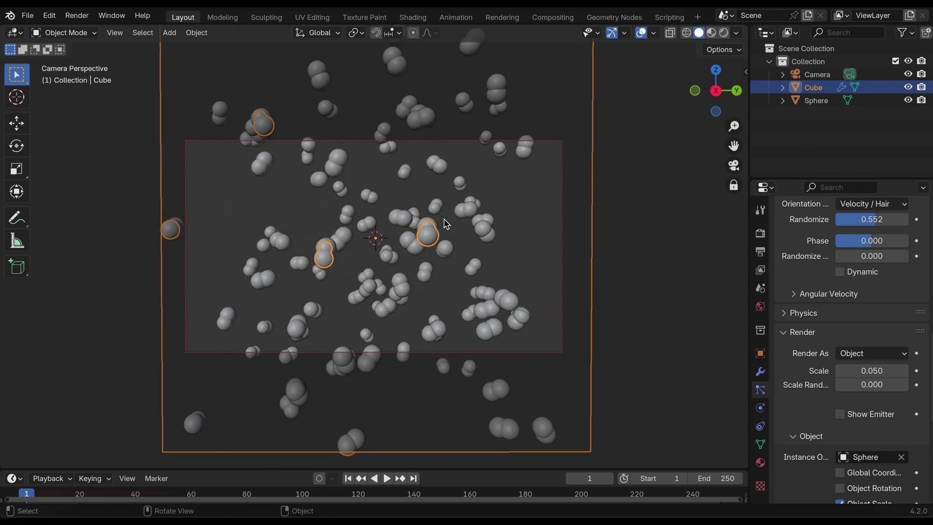
scroll(447, 224, "up", 2)
key("KP_6")
key("KP_6")
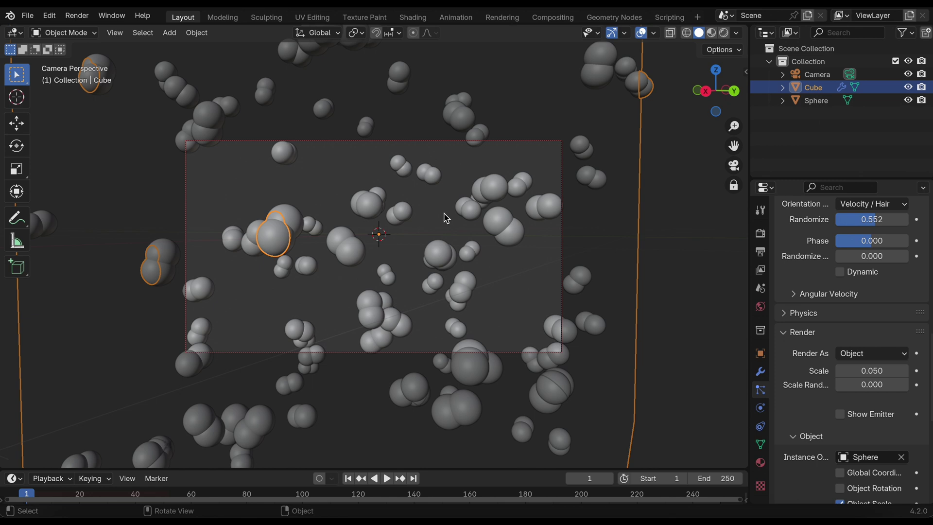
scroll(447, 219, "up", 2)
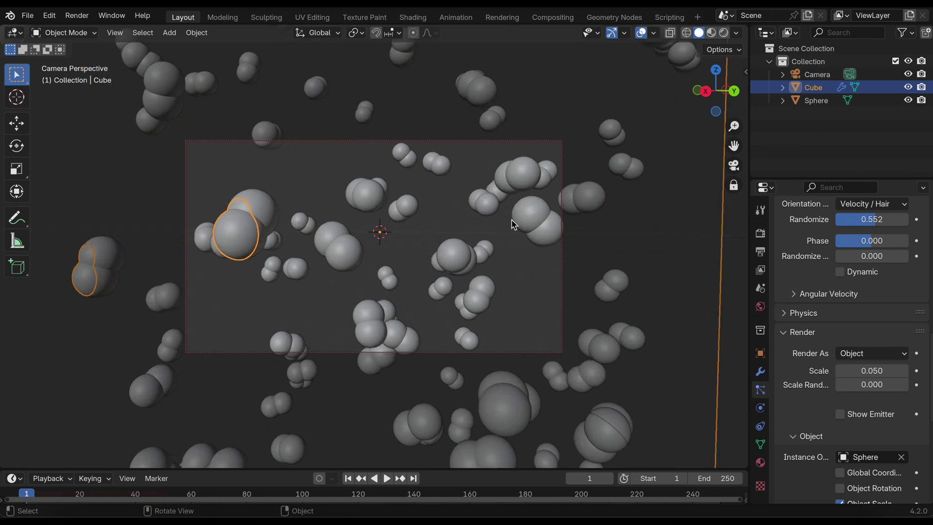
scroll(466, 226, "up", 3)
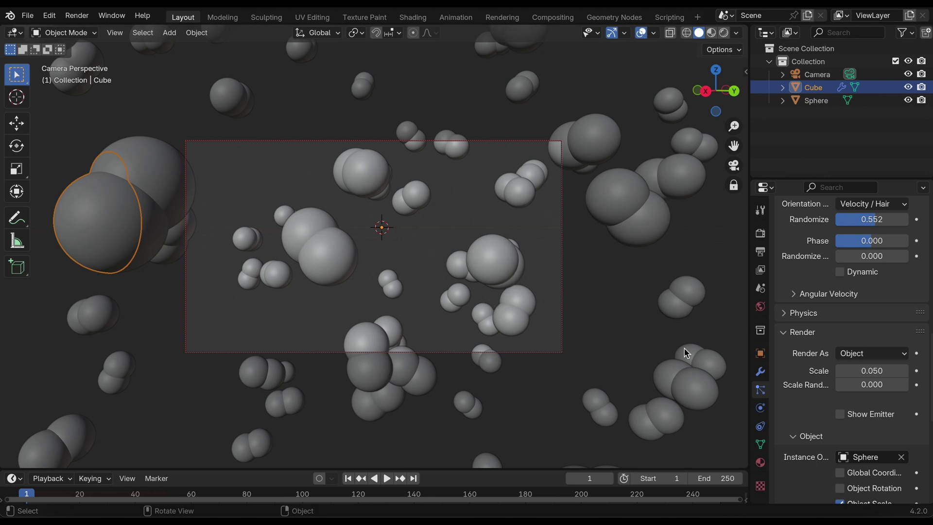
Select the Camera and enable Depth of Field in its camera data
left_click(809, 79)
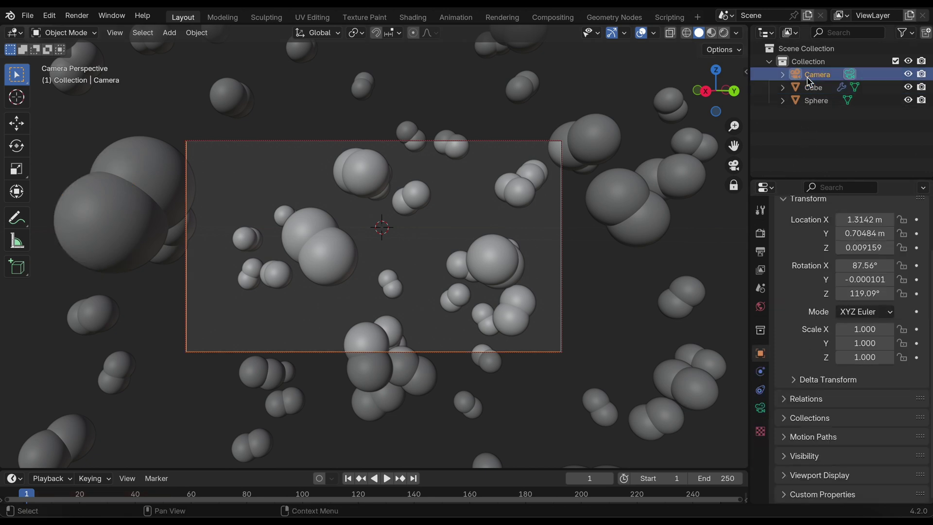
left_click(760, 407)
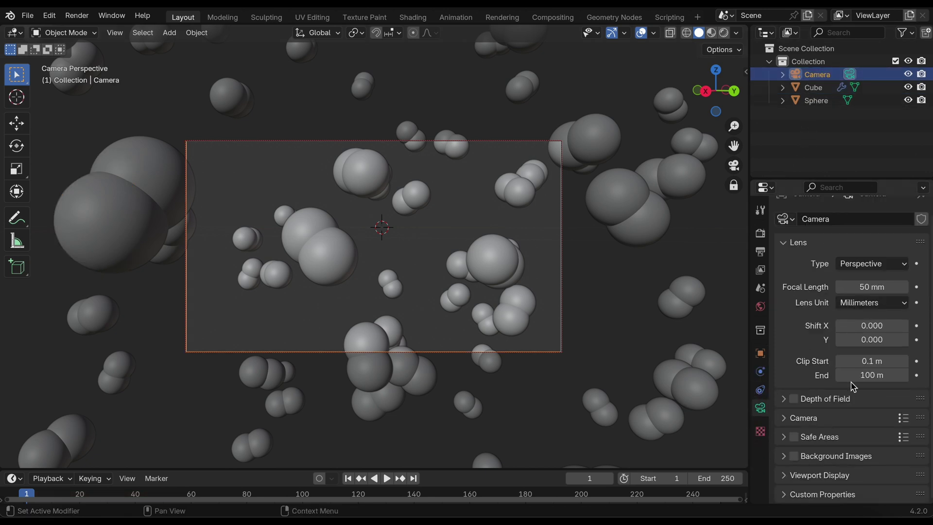
left_click(783, 398)
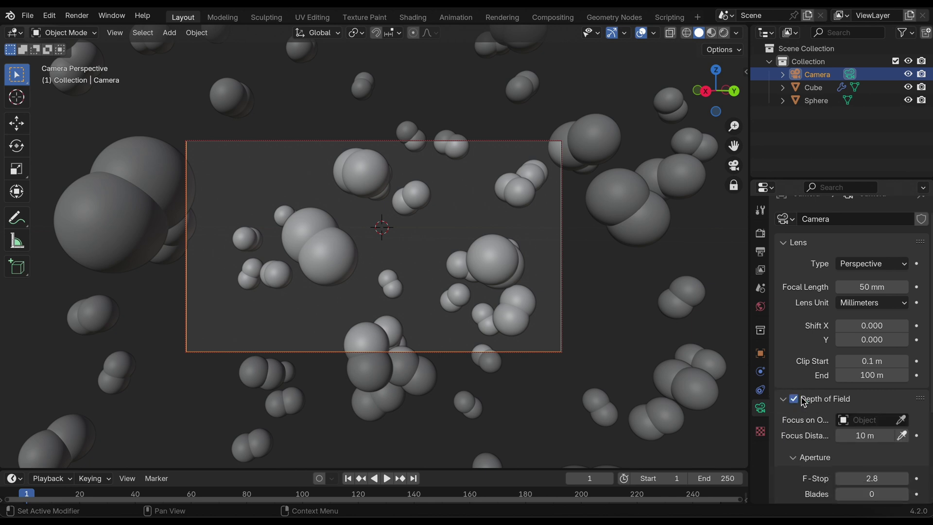
scroll(855, 461, "down", 5)
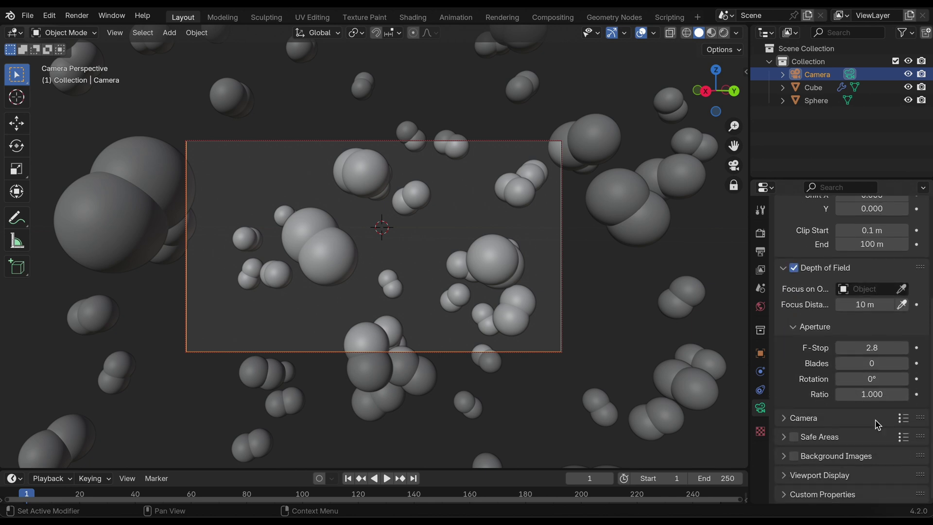
Set the Focus Distance to 0.4 m and the F-Stop to 4.4
left_click(872, 307)
key("BackSpace")
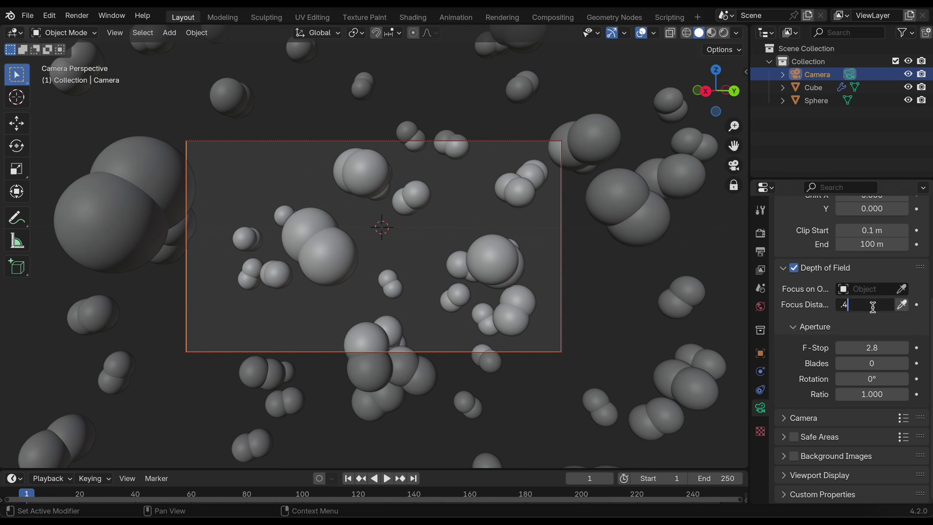
key("Return")
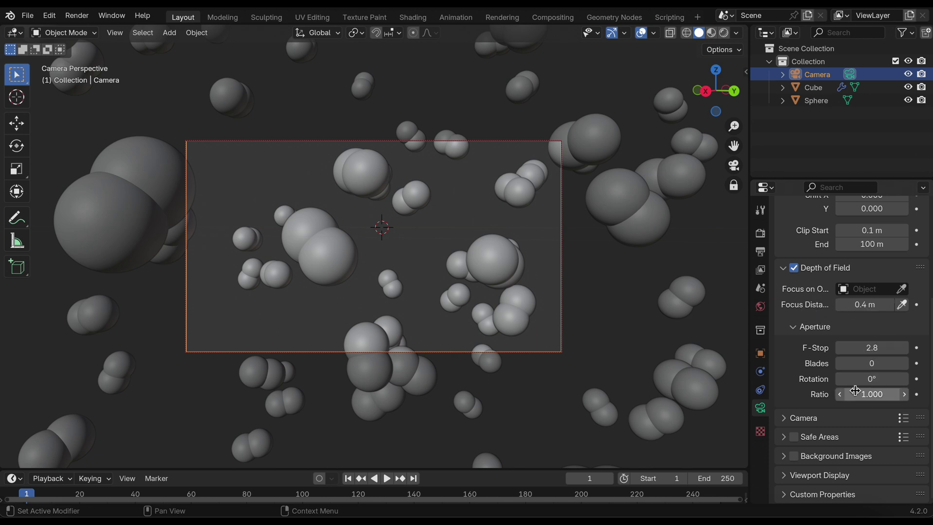
left_click(865, 348)
key("BackSpace")
key("Return")
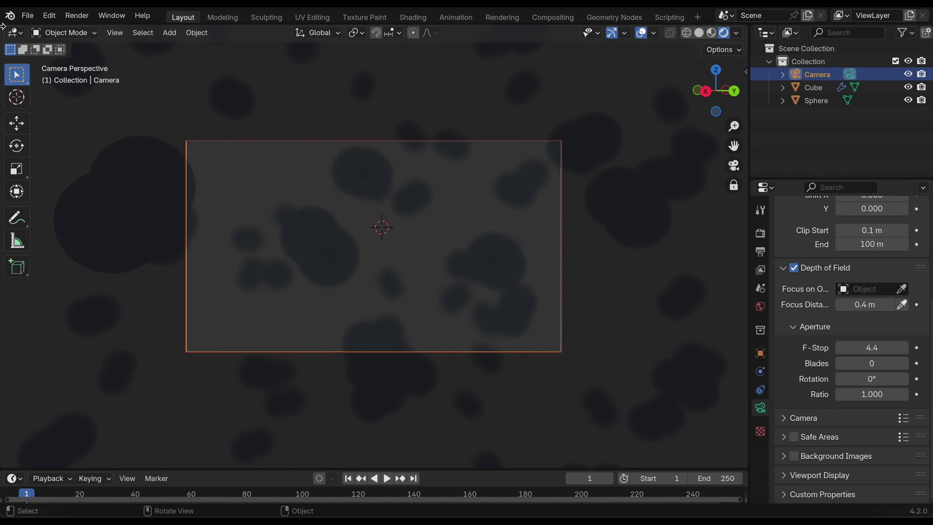
Split the 3D view into two side-by-side panes and unlock the left pane from the camera
left_click_drag(3, 25, 440, 73)
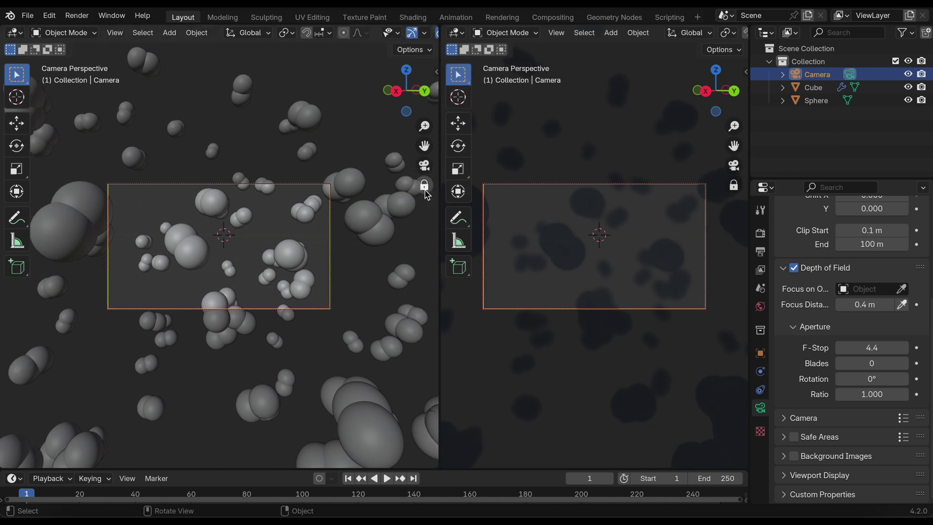
left_click(425, 190)
scroll(321, 214, "down", 1)
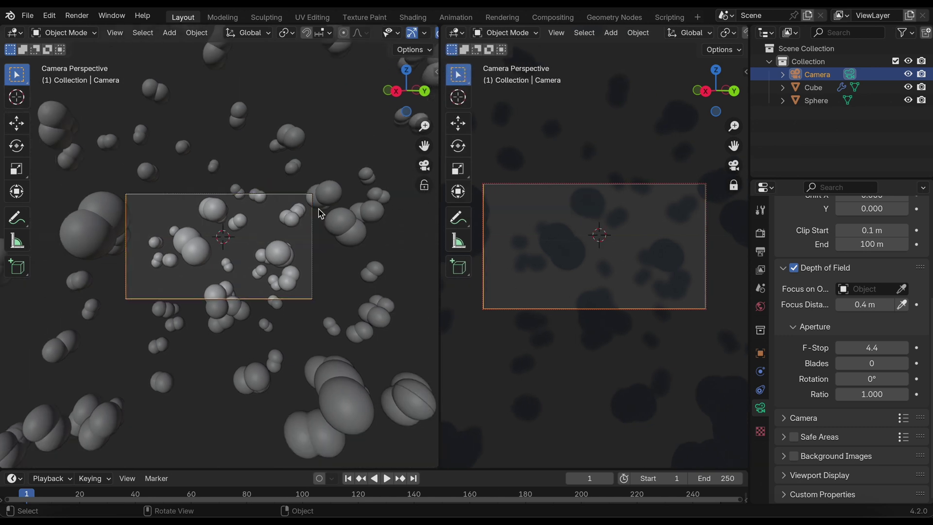
scroll(321, 214, "down", 4)
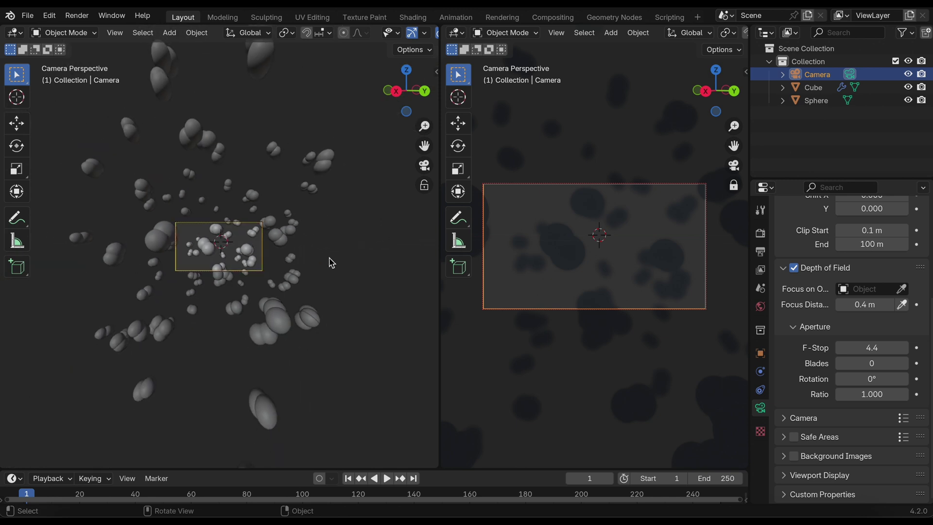
scroll(331, 263, "down", 1)
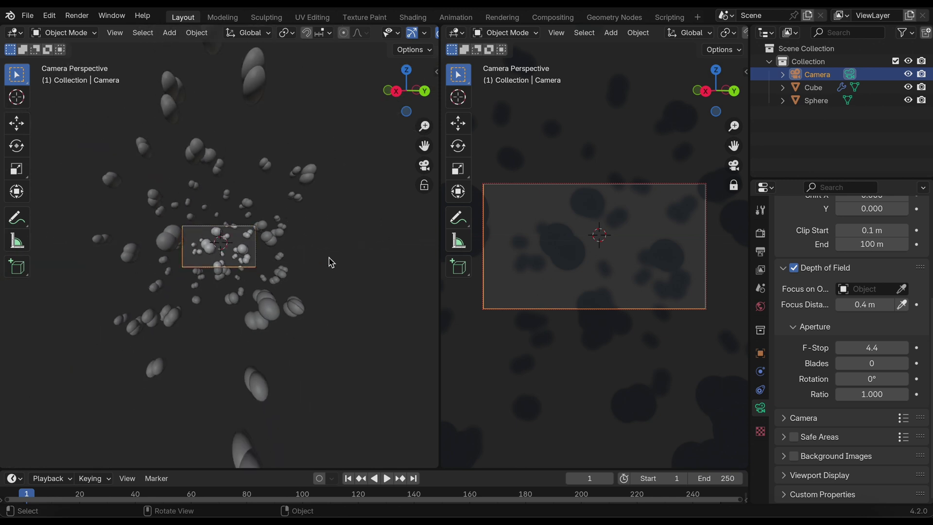
Exit camera view in the left pane and orbit to see the camera from outside
key("KP_0")
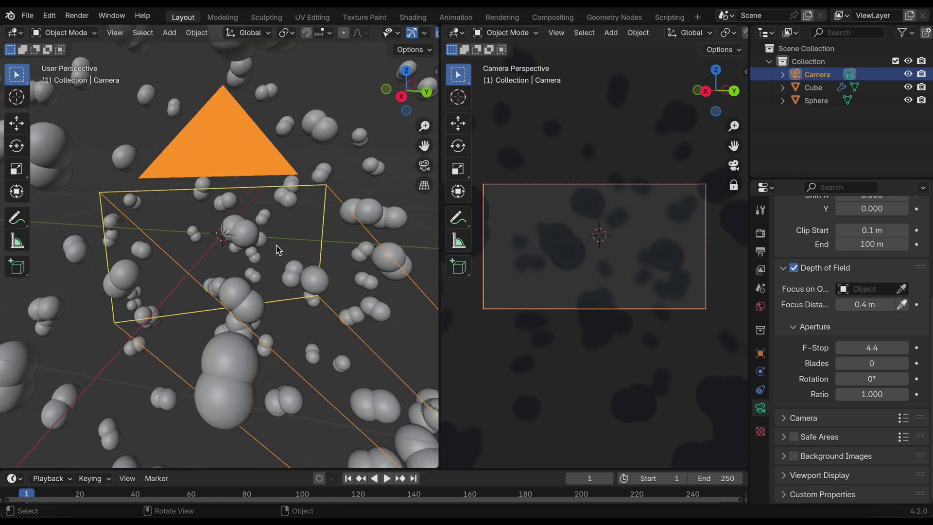
middle_click_drag(278, 250, 279, 250)
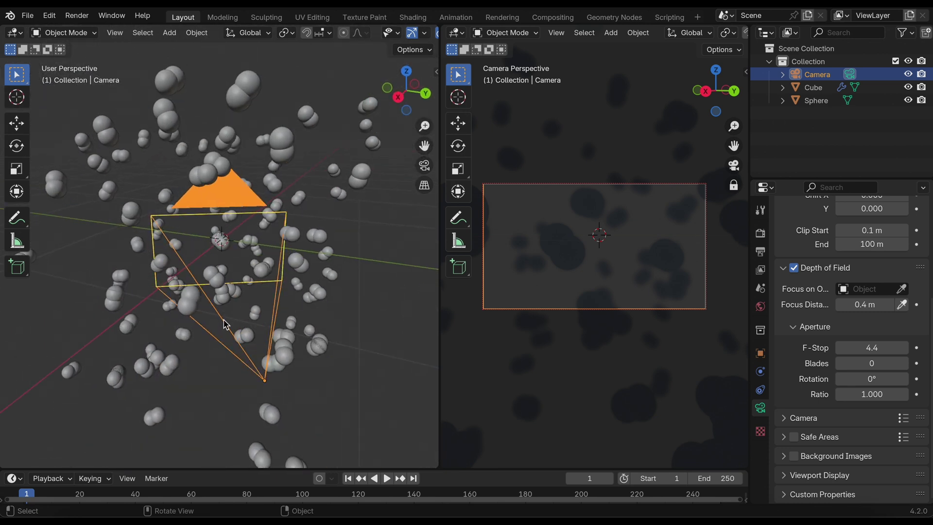
key("shift+a")
Add an area light and rotate it -90° around the X axis
mouse_move(196, 433)
mouse_move(226, 419)
left_click(268, 460)
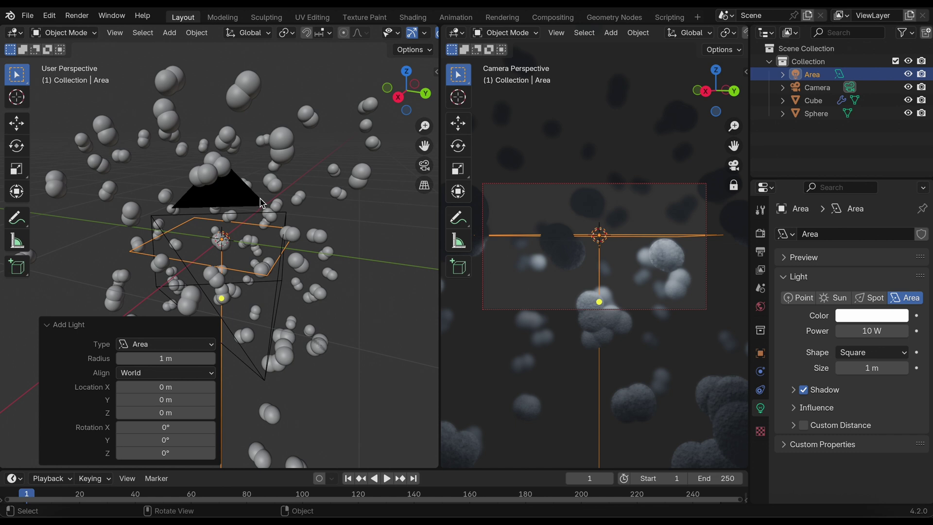
type("rx9")
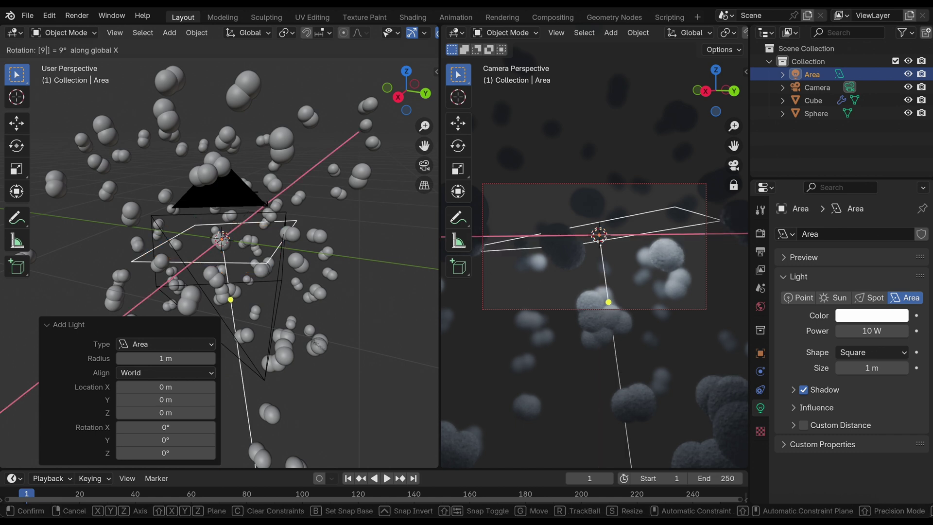
type("0")
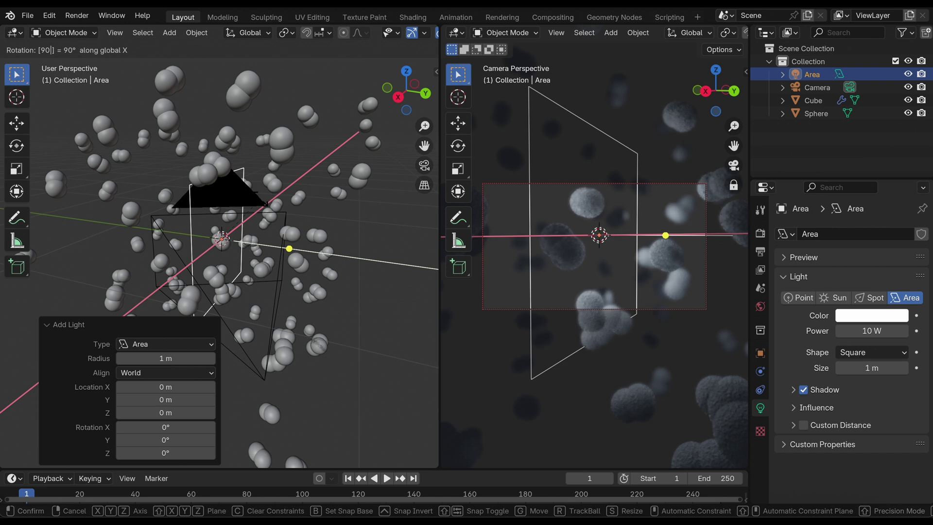
type("-")
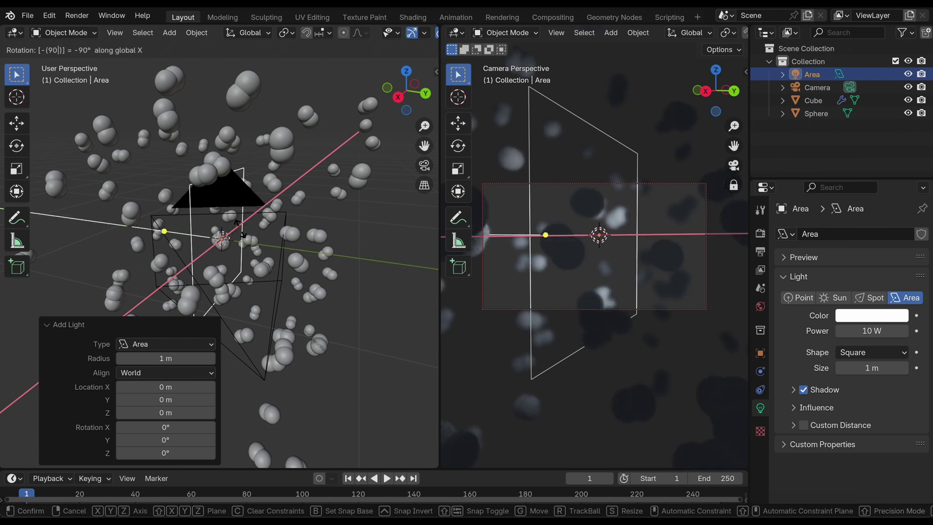
key("Return")
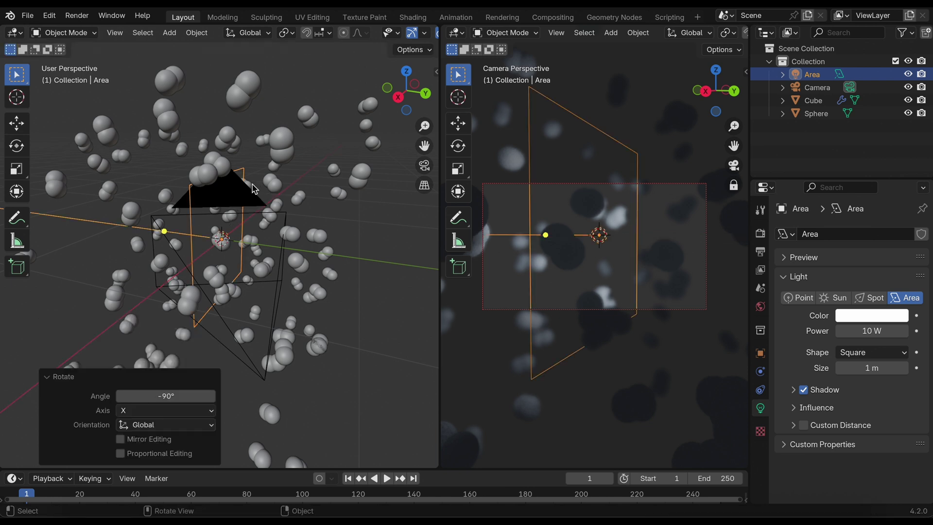
Move the area light 1.7287 m along global Y
key("g")
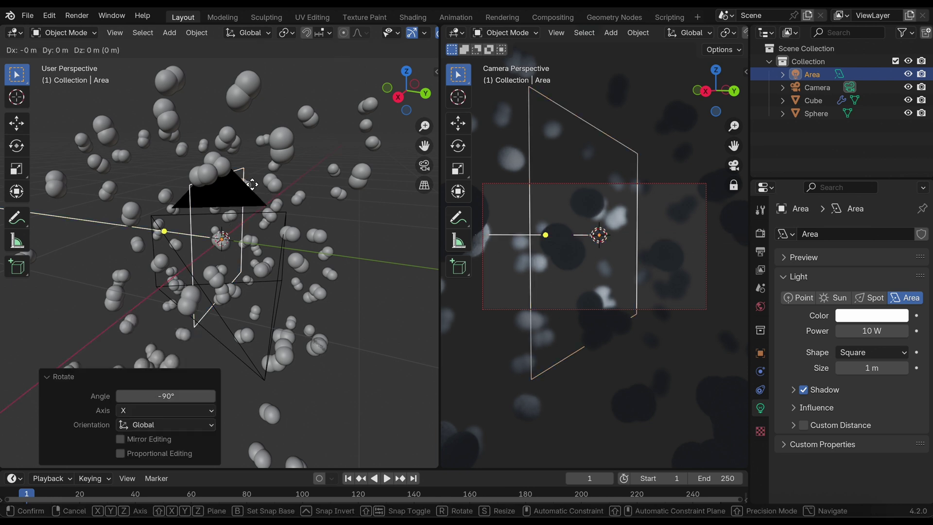
key("y")
mouse_move(356, 205)
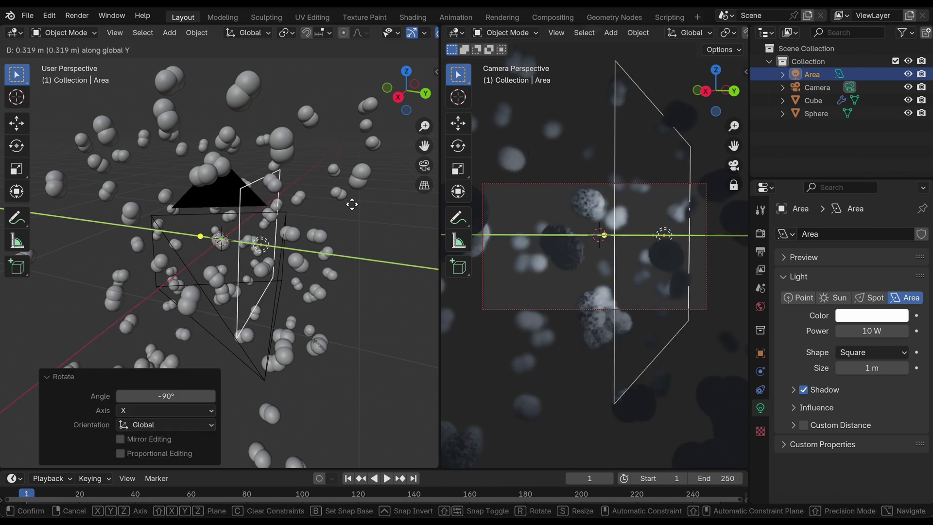
mouse_move(387, 213)
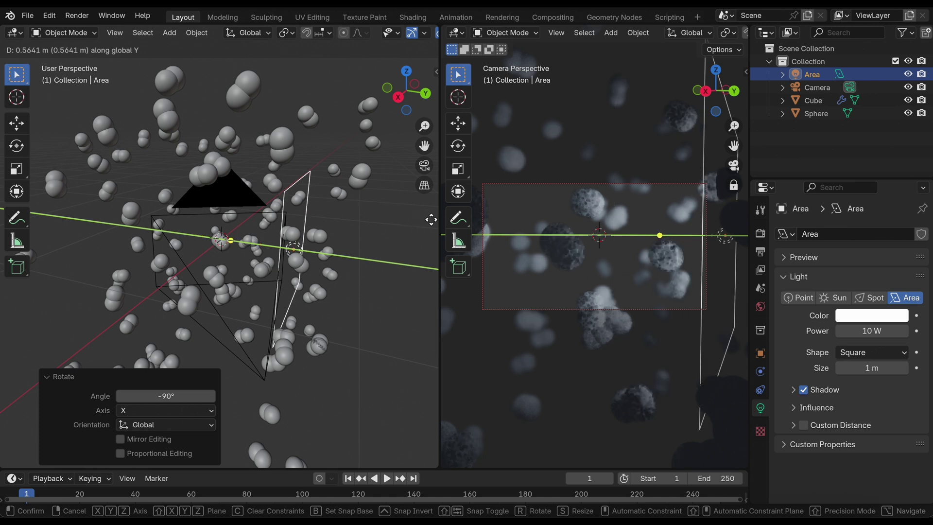
mouse_move(30, 224)
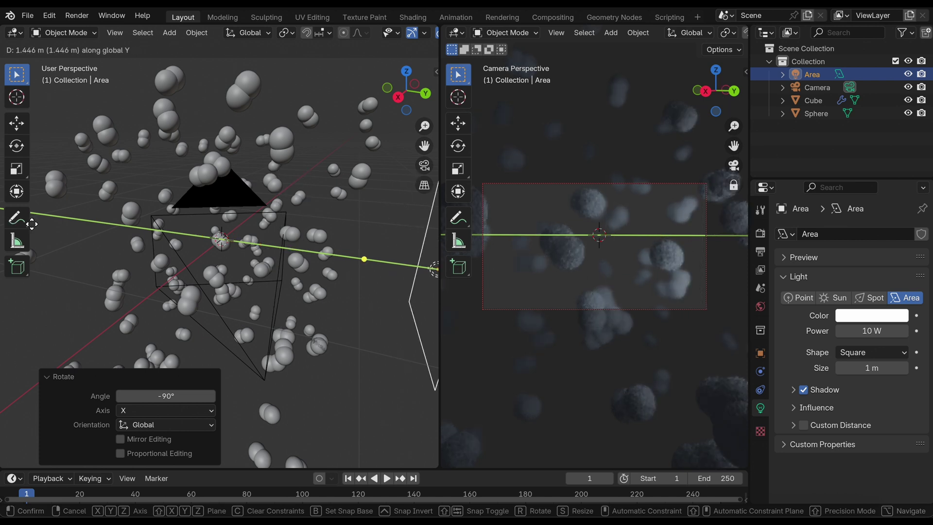
mouse_move(67, 224)
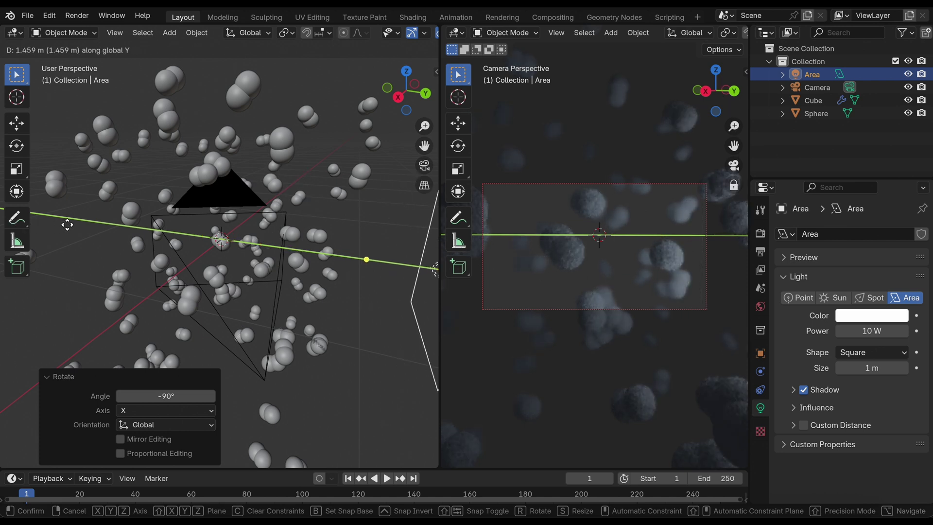
left_click(92, 227)
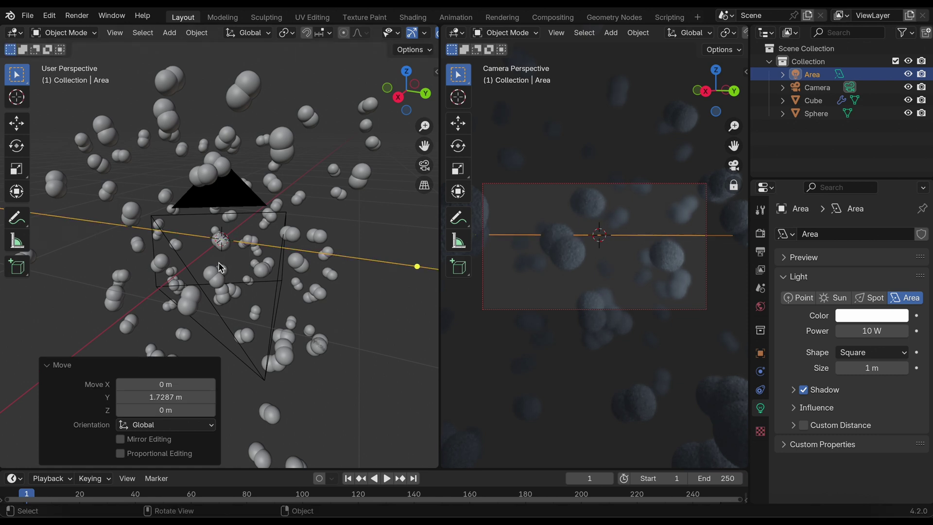
key("shift")
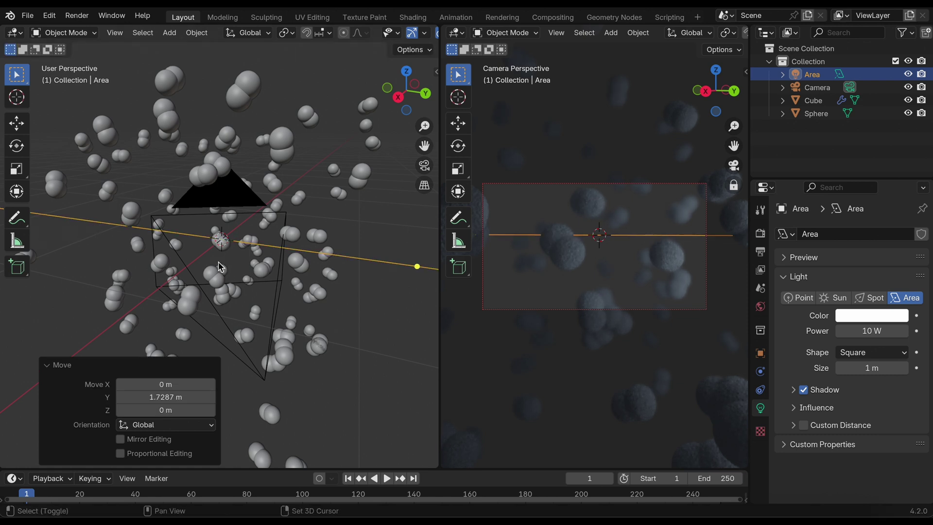
Add a second area light and rotate it 90° around X
key("shift+a")
mouse_move(220, 264)
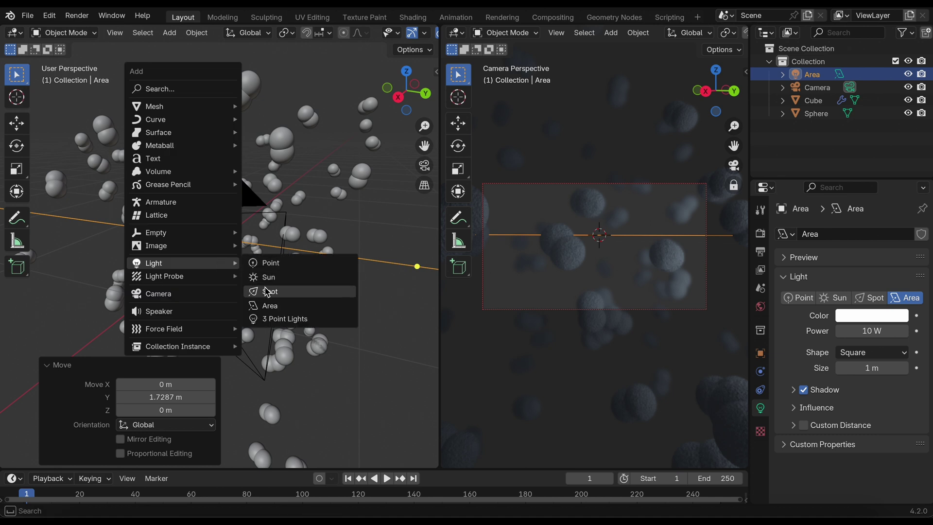
left_click(267, 306)
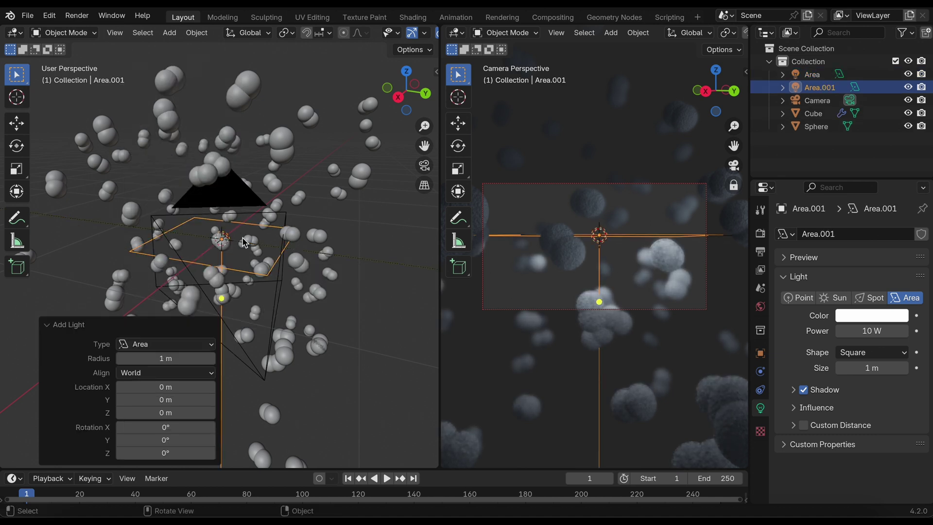
key("r")
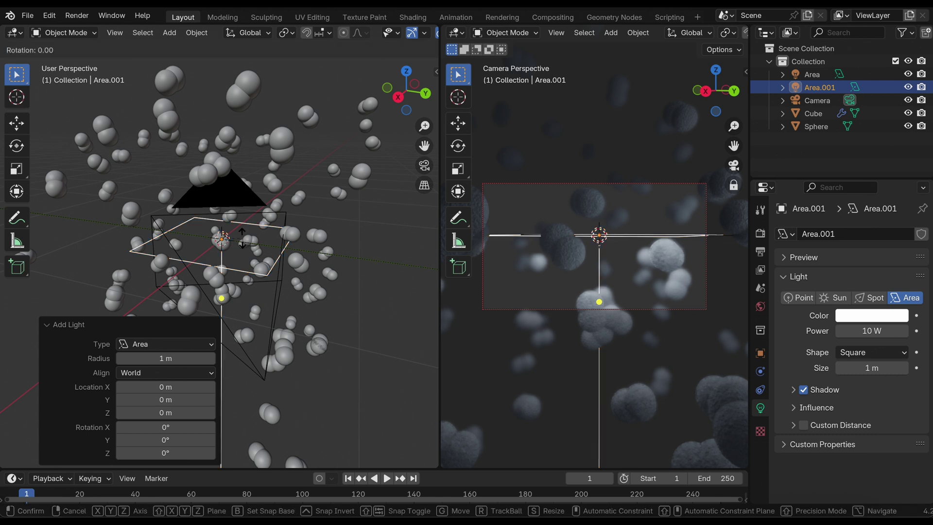
type("x")
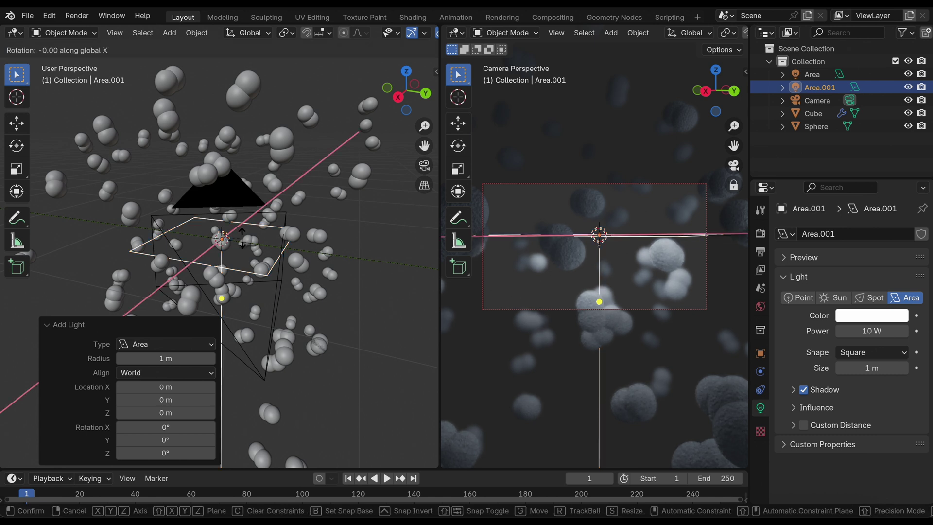
type("90")
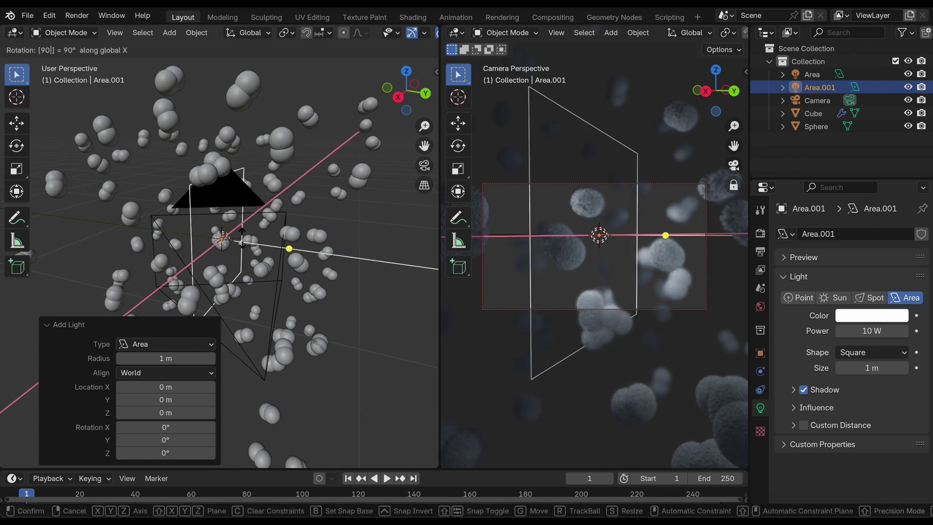
key("Return")
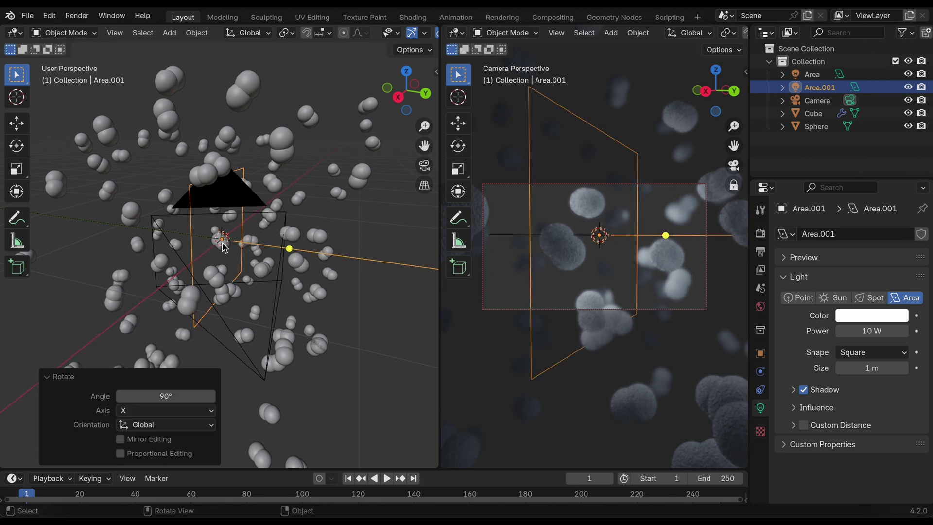
Move the second area light to -1.5262 m along global Y
key("g")
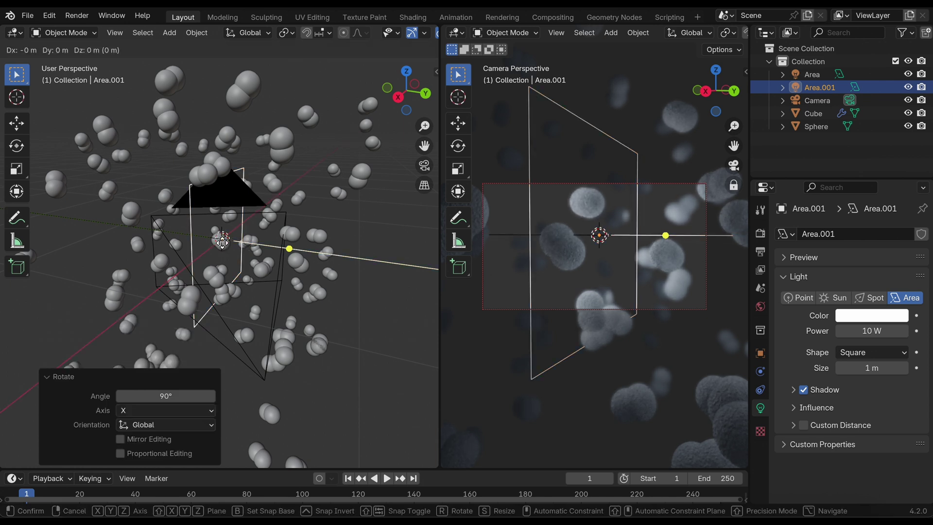
key("y")
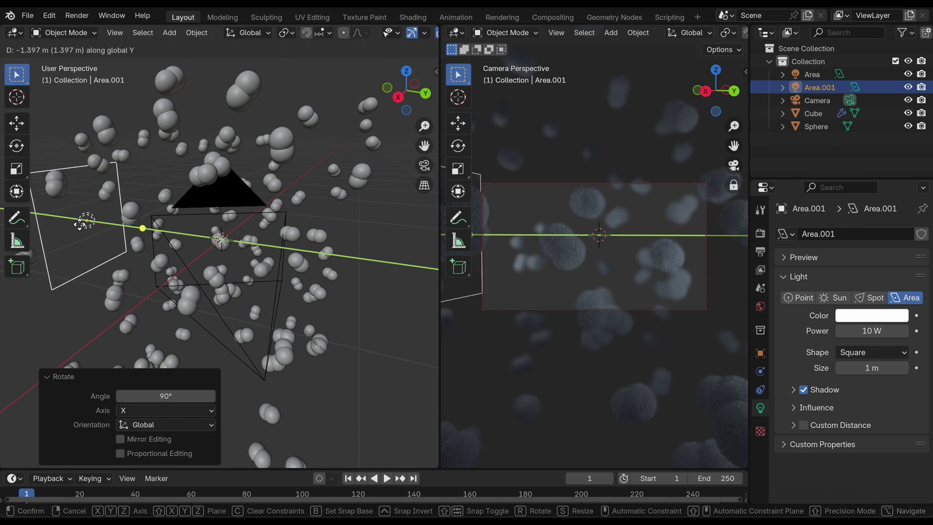
left_click(77, 220)
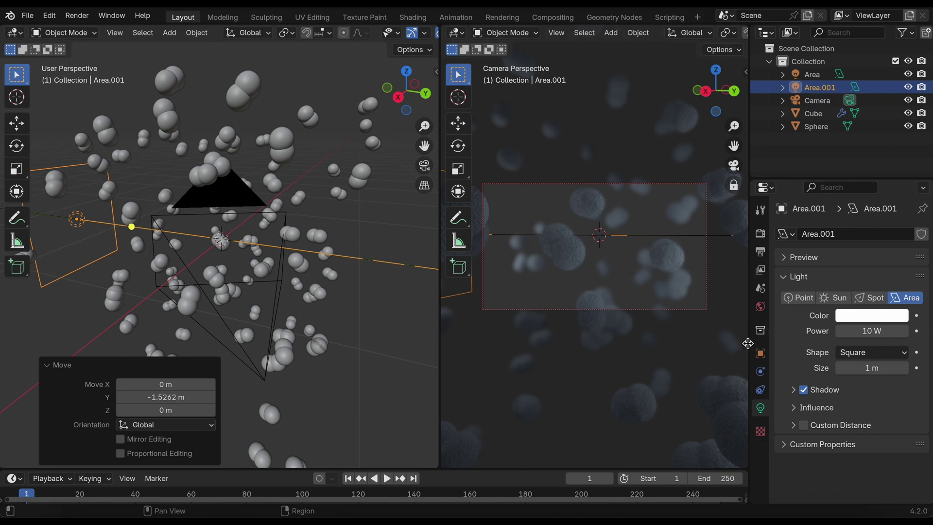
Set the World colour to a very dark blue and merge the viewports into one camera view
left_click(761, 306)
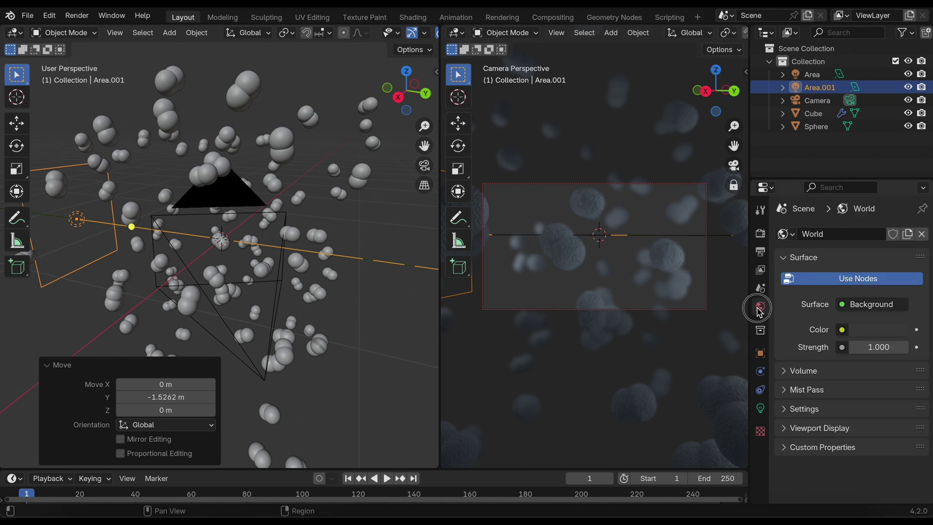
left_click(869, 331)
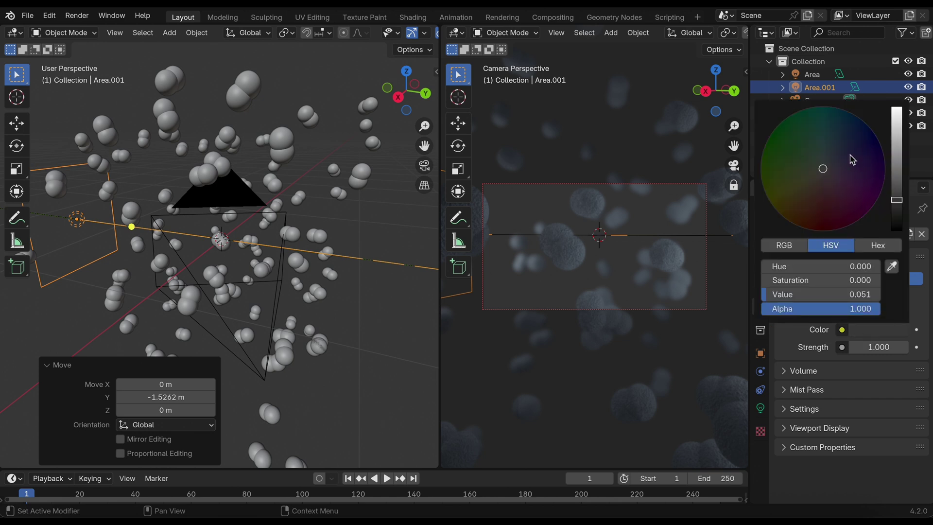
left_click(852, 136)
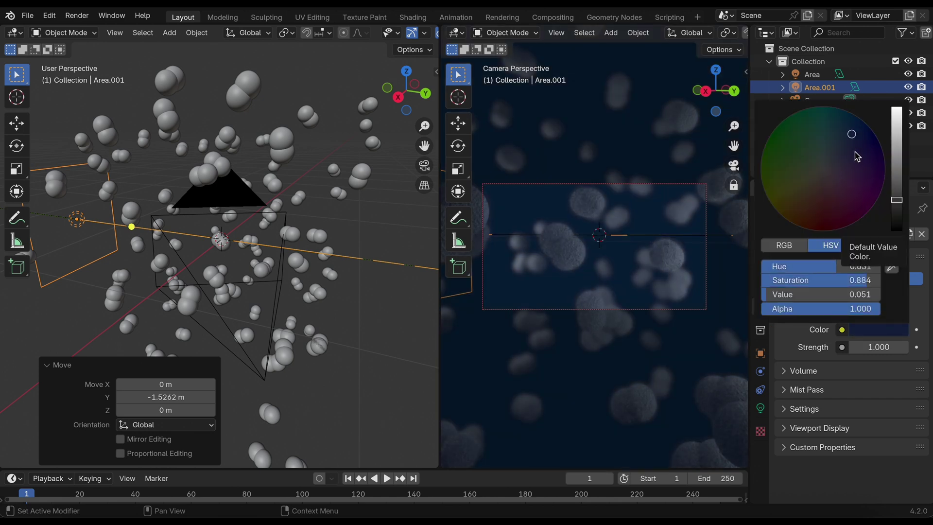
left_click_drag(896, 201, 898, 216)
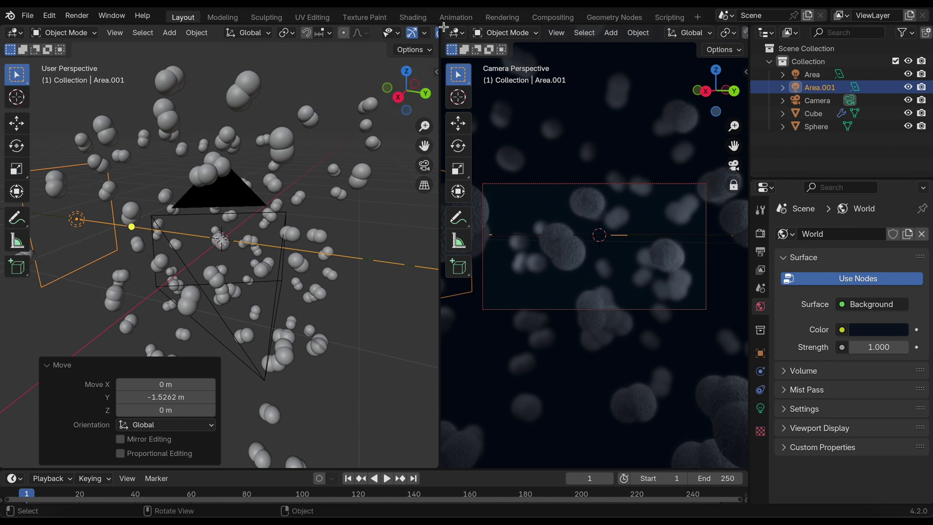
left_click_drag(443, 26, 297, 24)
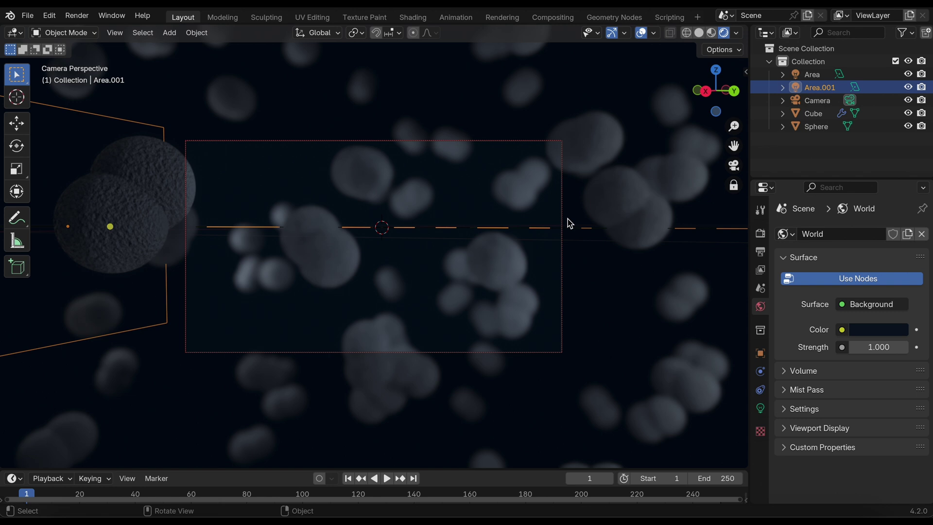
Select the Camera and untick Depth of Field in its camera data settings
left_click(816, 102)
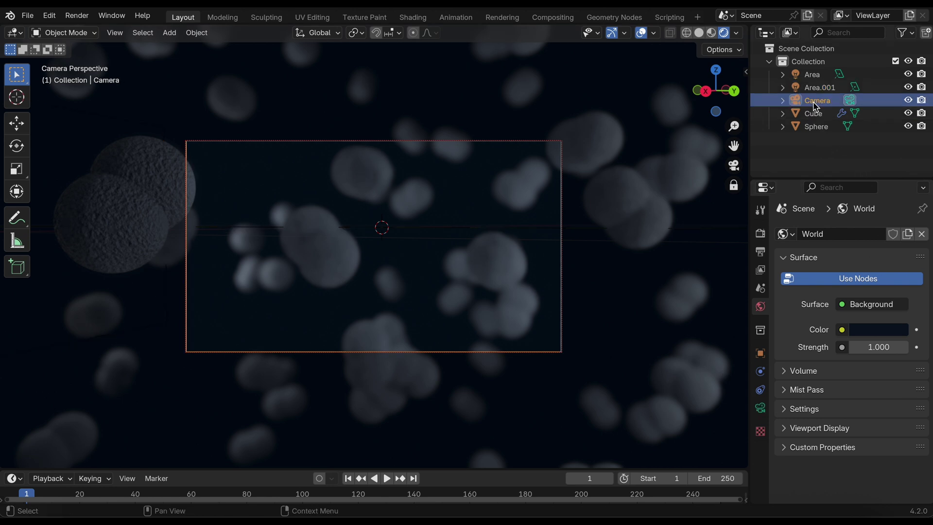
left_click(760, 407)
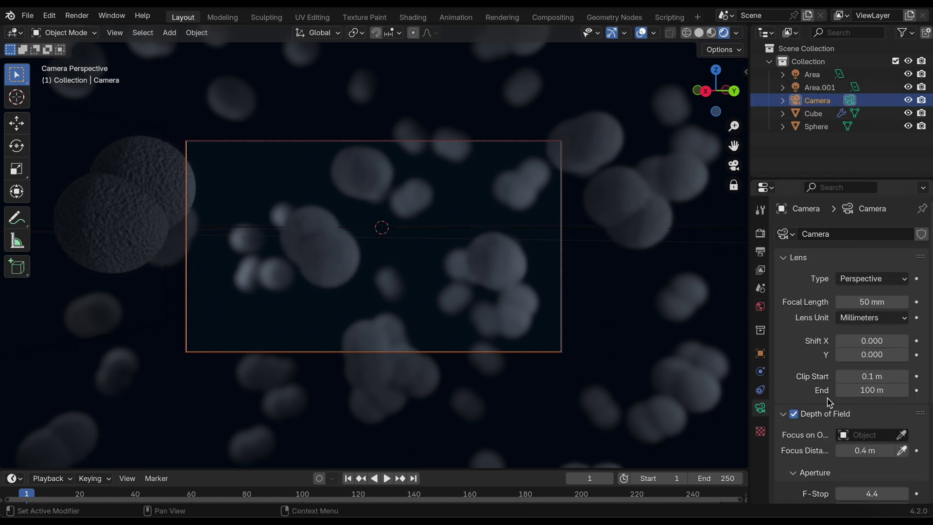
scroll(858, 449, "down", 5)
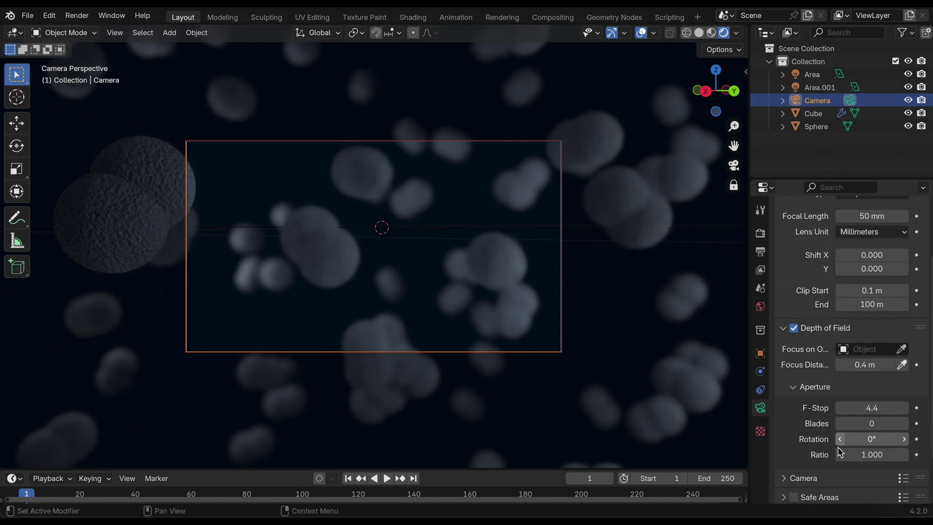
left_click(793, 324)
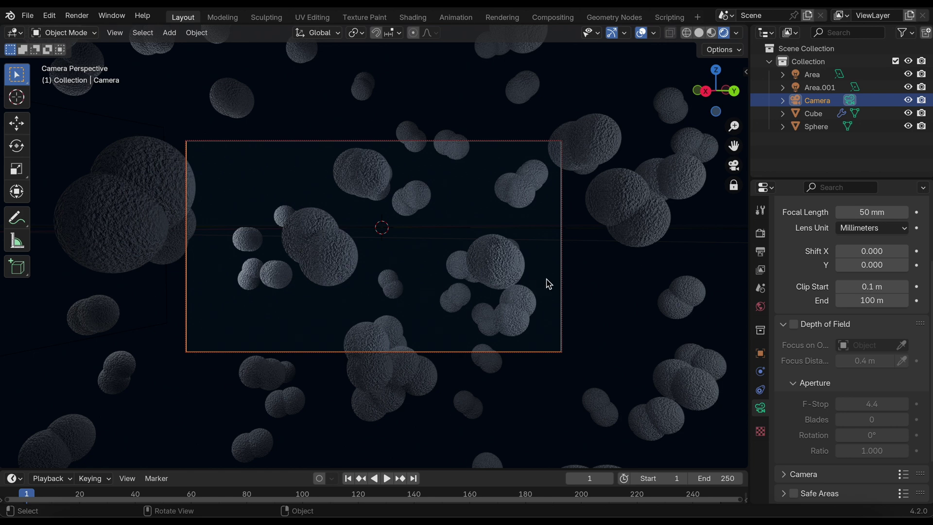
Set the Render Engine to Cycles in Render Properties
left_click(760, 233)
scroll(884, 288, "up", 1)
scroll(881, 267, "up", 4)
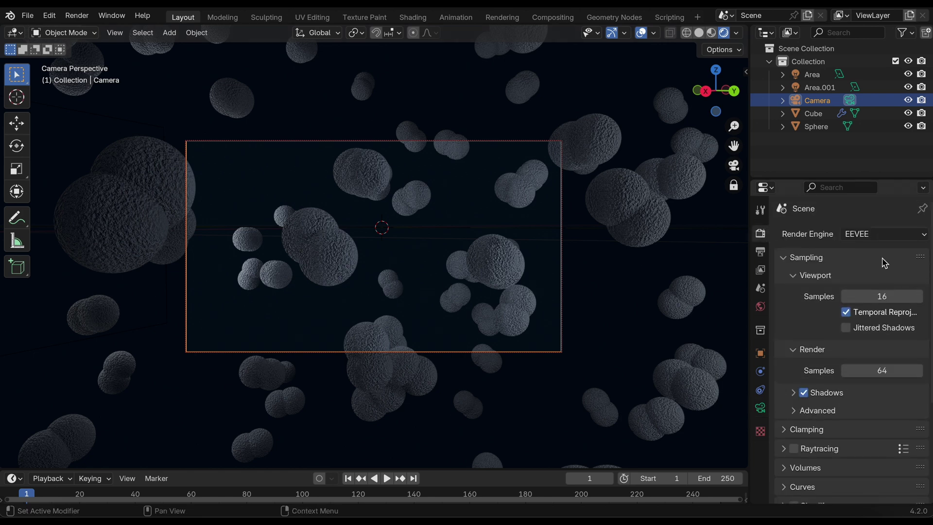
left_click(888, 237)
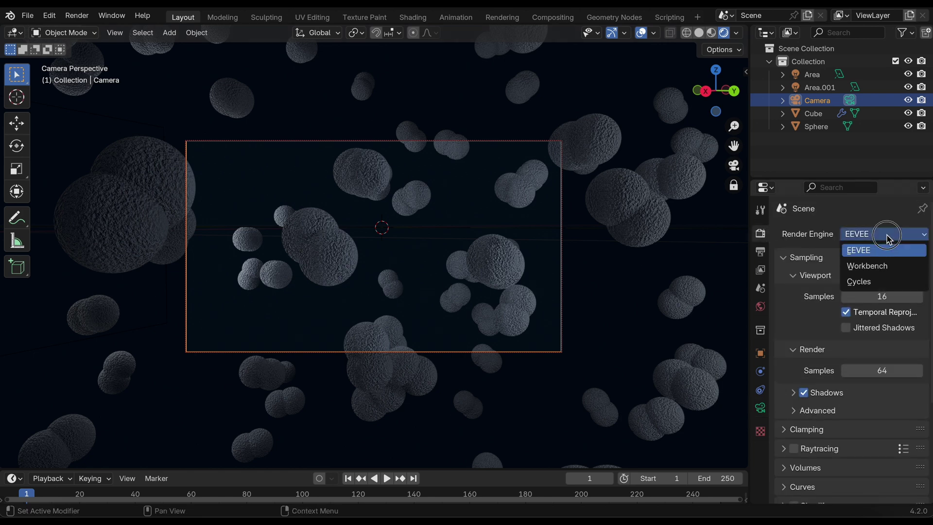
left_click(870, 283)
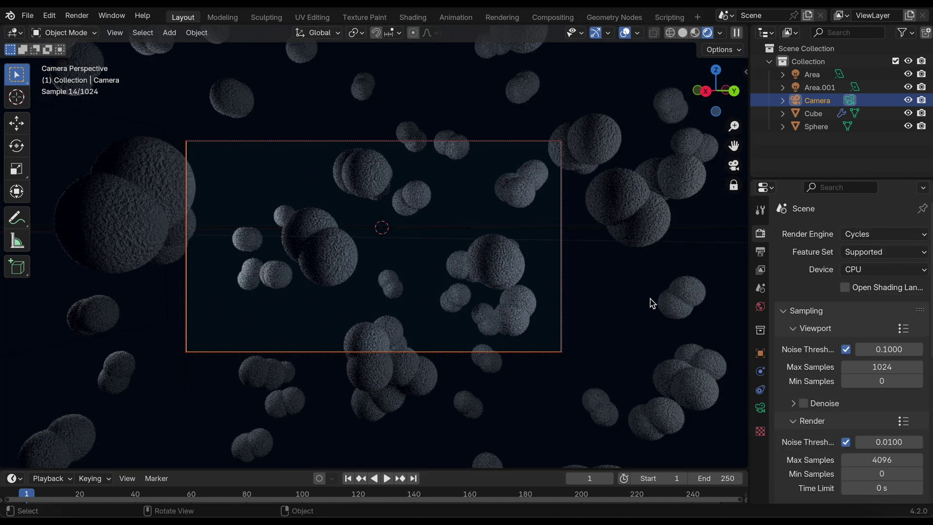
Toggle the camera's Depth of Field on and back off, leaving it disabled
left_click(760, 408)
scroll(845, 457, "down", 4)
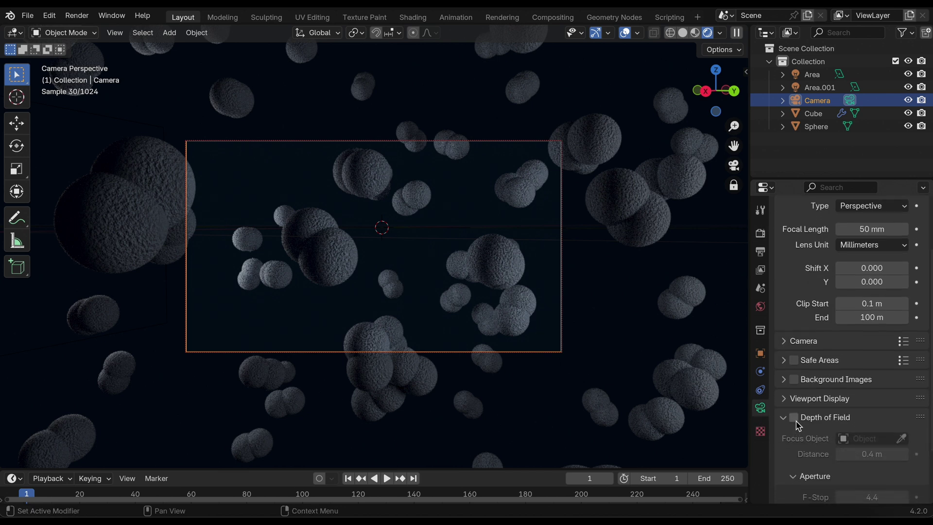
left_click(793, 417)
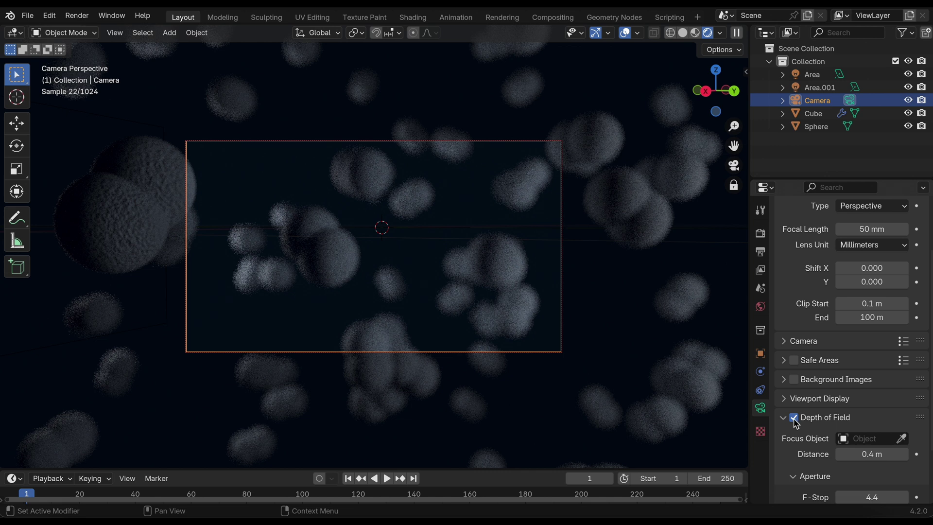
left_click(794, 419)
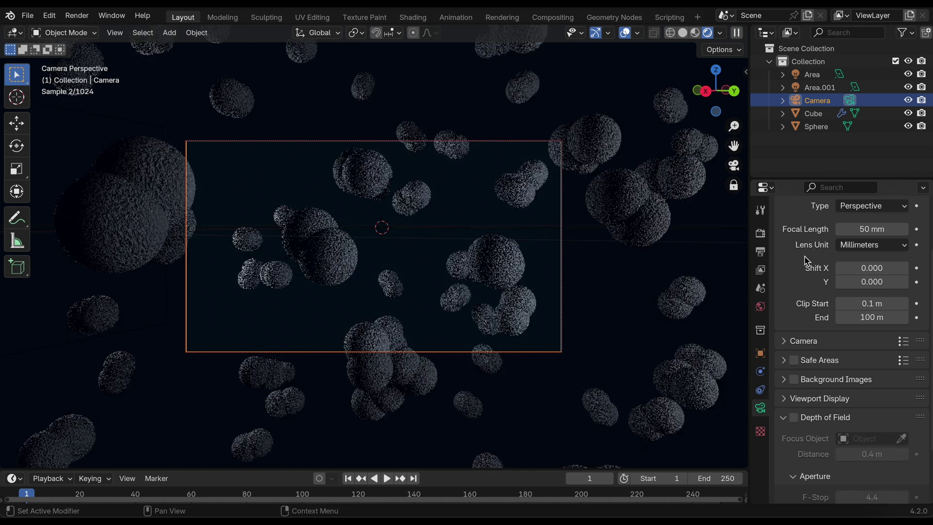